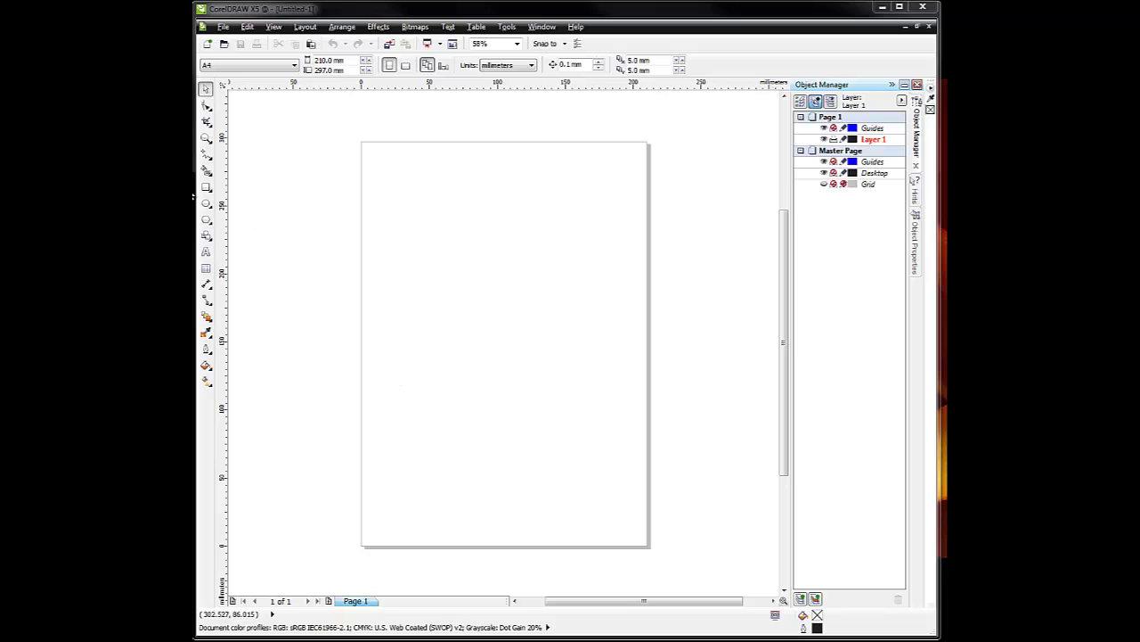
# Draw a rectangle about 35 mm wide and about 297 mm high along the page's left edge
pyautogui.click(204, 188)
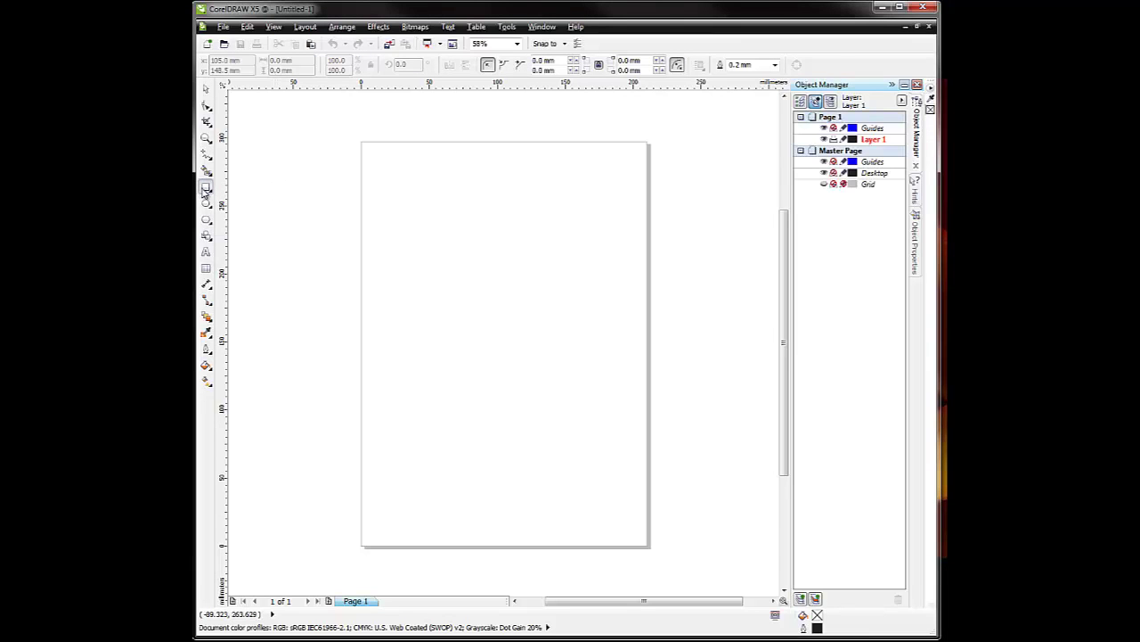
pyautogui.click(206, 191)
pyautogui.click(230, 188)
pyautogui.moveTo(361, 141); pyautogui.dragTo(410, 547)
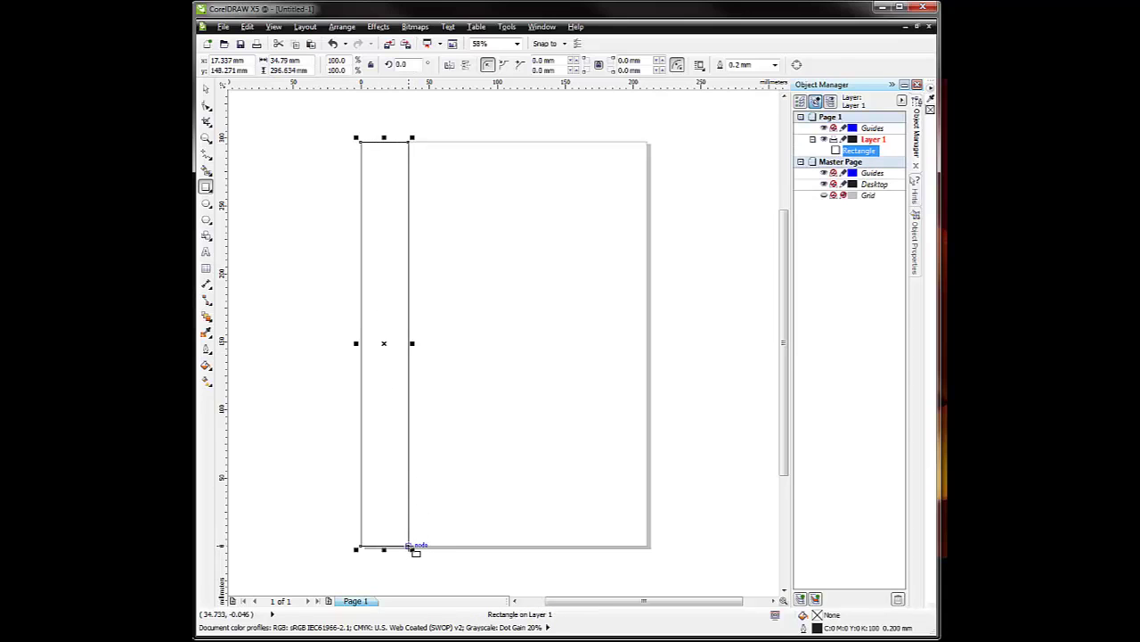
# Rename the rectangle object as Colored Box 1
pyautogui.rightClick(858, 152)
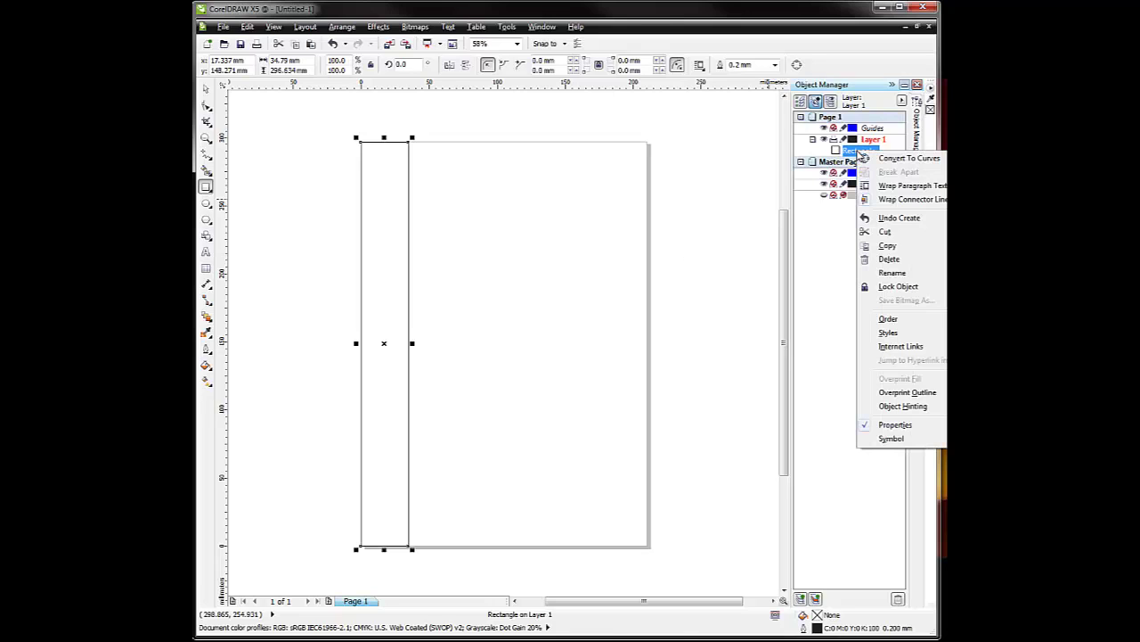
pyautogui.click(902, 273)
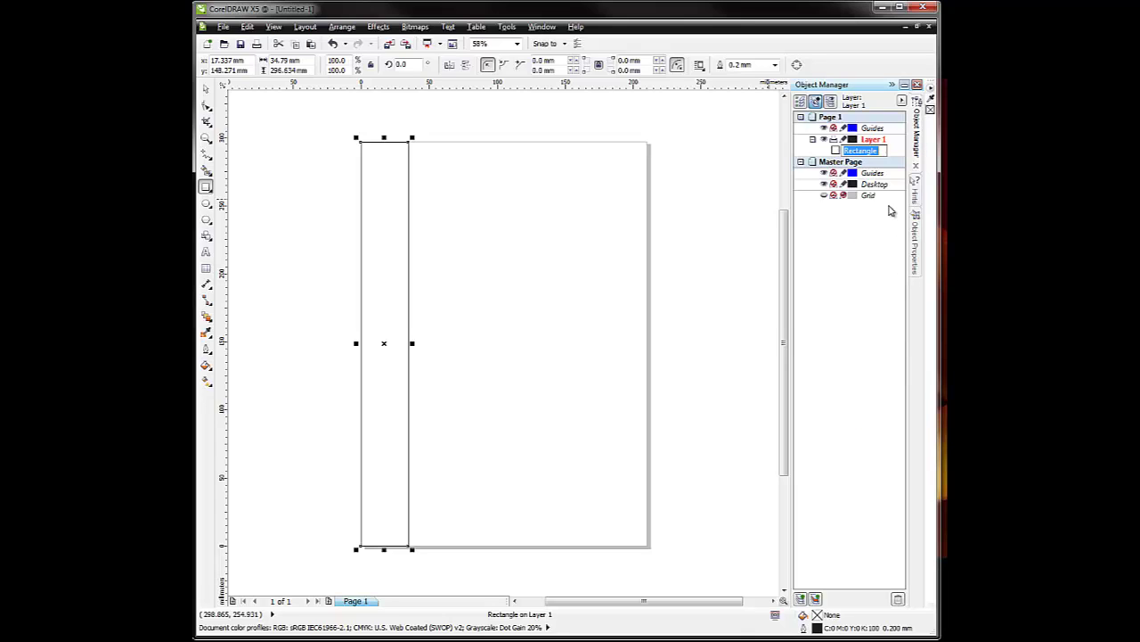
pyautogui.write('Colored Box 1')
pyautogui.click(869, 233)
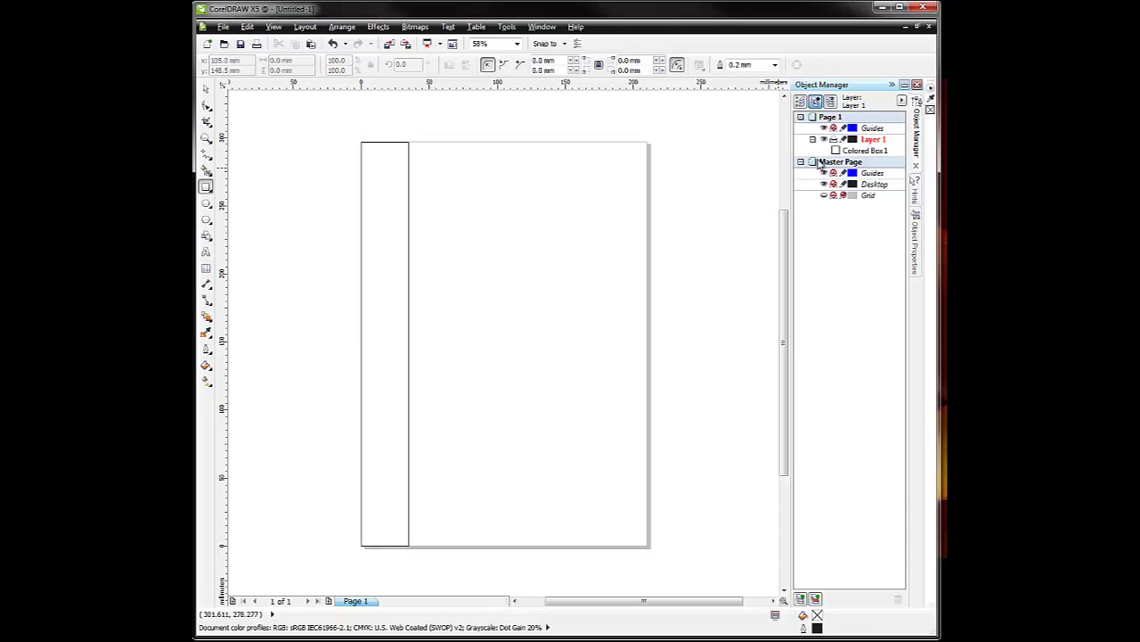
# Convert Colored Box 1 to a 300 dpi CMYK Color (32-bit) bitmap with anti-aliasing and a transparent background
pyautogui.click(848, 151)
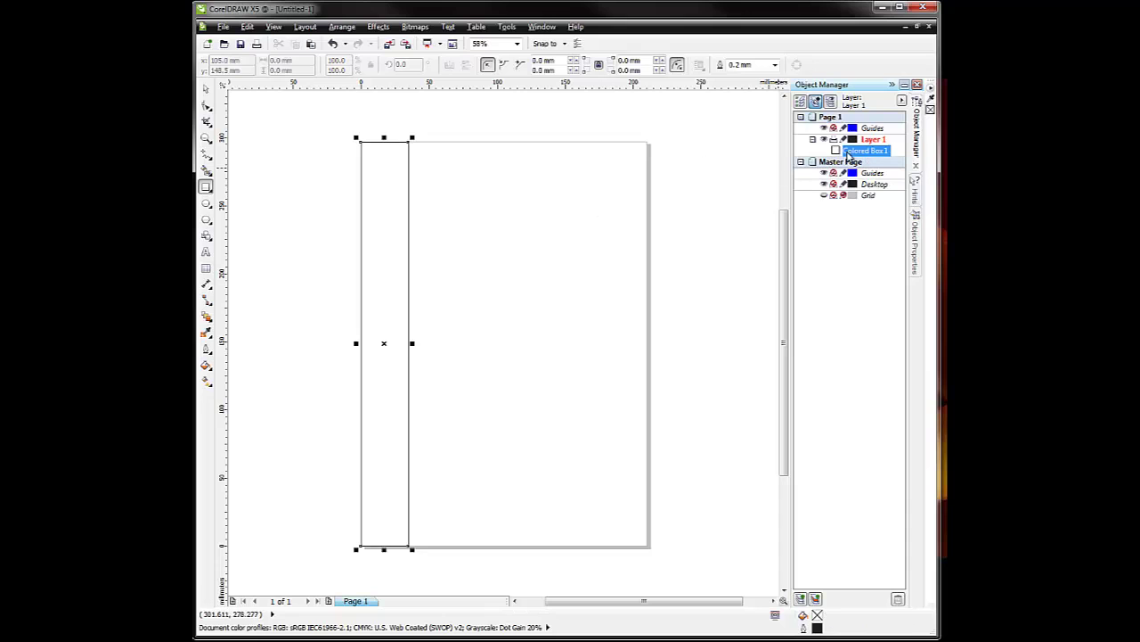
pyautogui.click(415, 26)
pyautogui.click(437, 41)
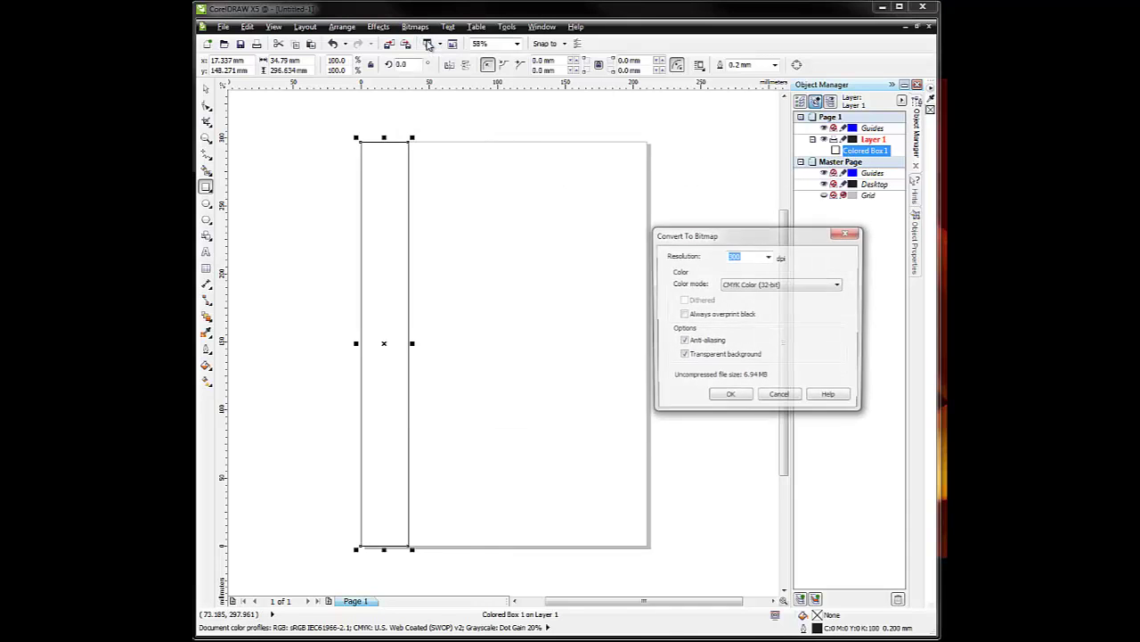
pyautogui.click(736, 401)
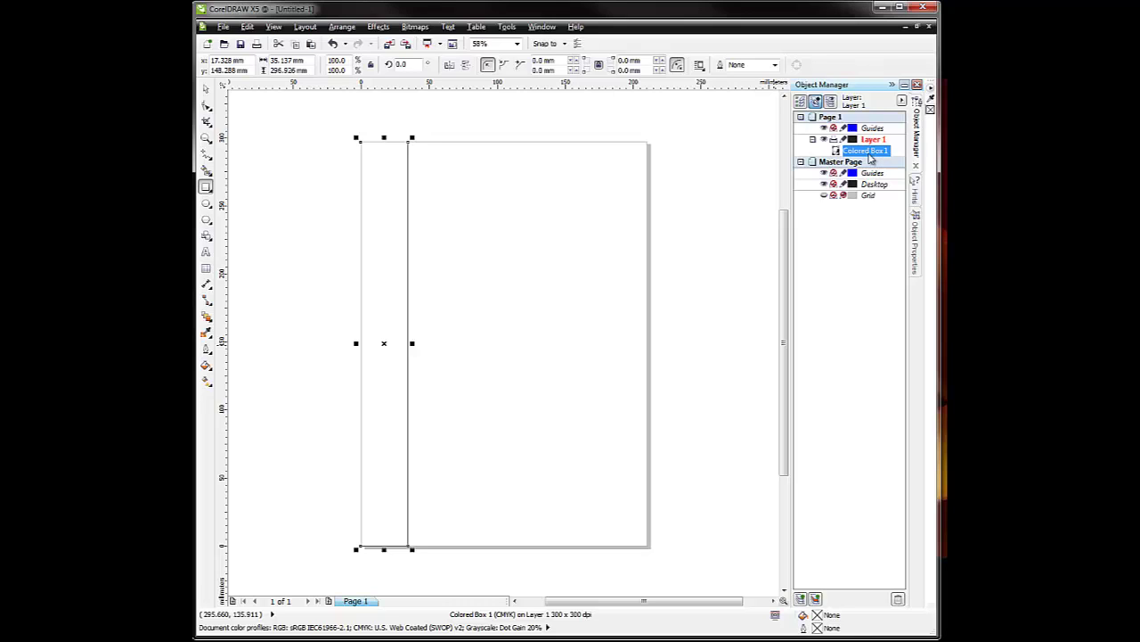
# Duplicate the Colored Box 1 bitmap and place one of the two strips directly beside the other, toward the page's centre
pyautogui.hotkey('ctrl', 'c')
pyautogui.hotkey('ctrl', 'v')
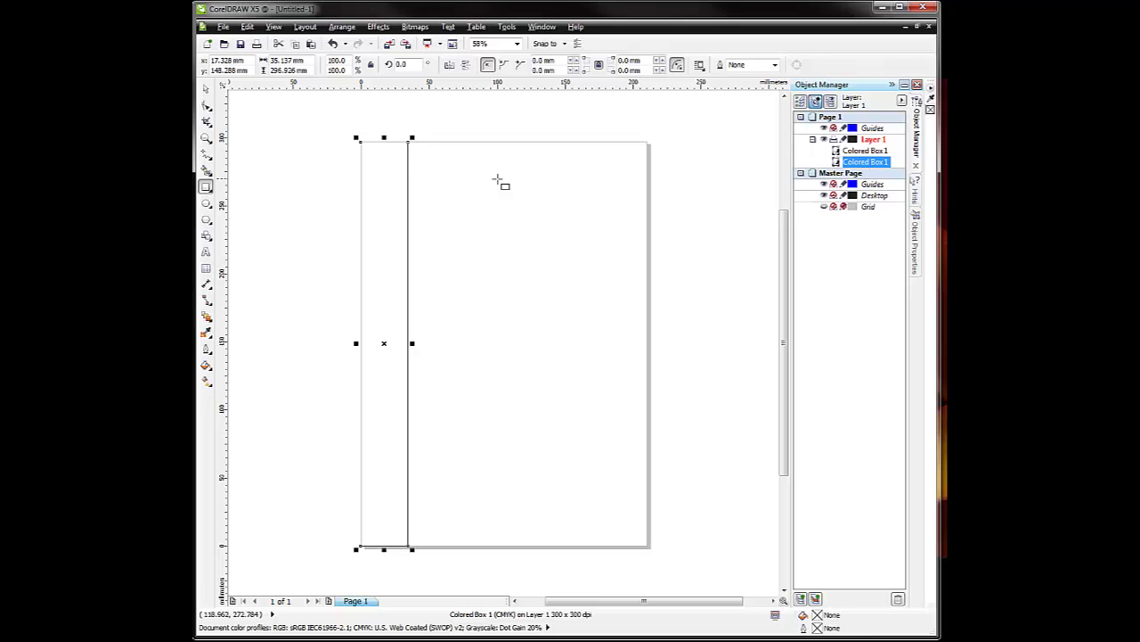
pyautogui.click(205, 89)
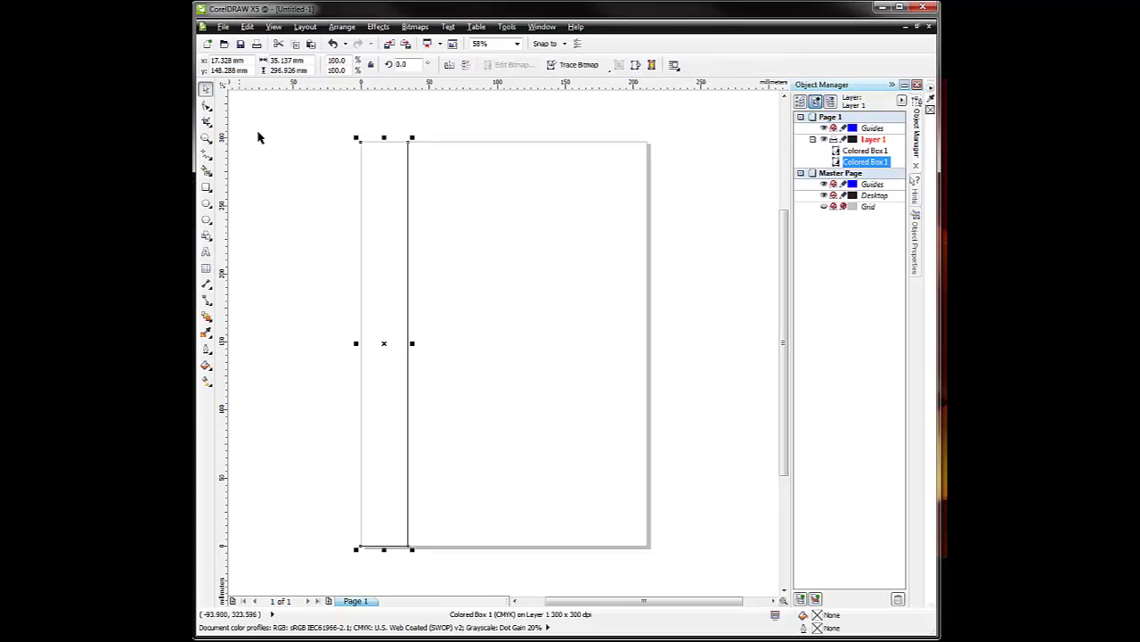
pyautogui.moveTo(376, 183); pyautogui.dragTo(425, 181)
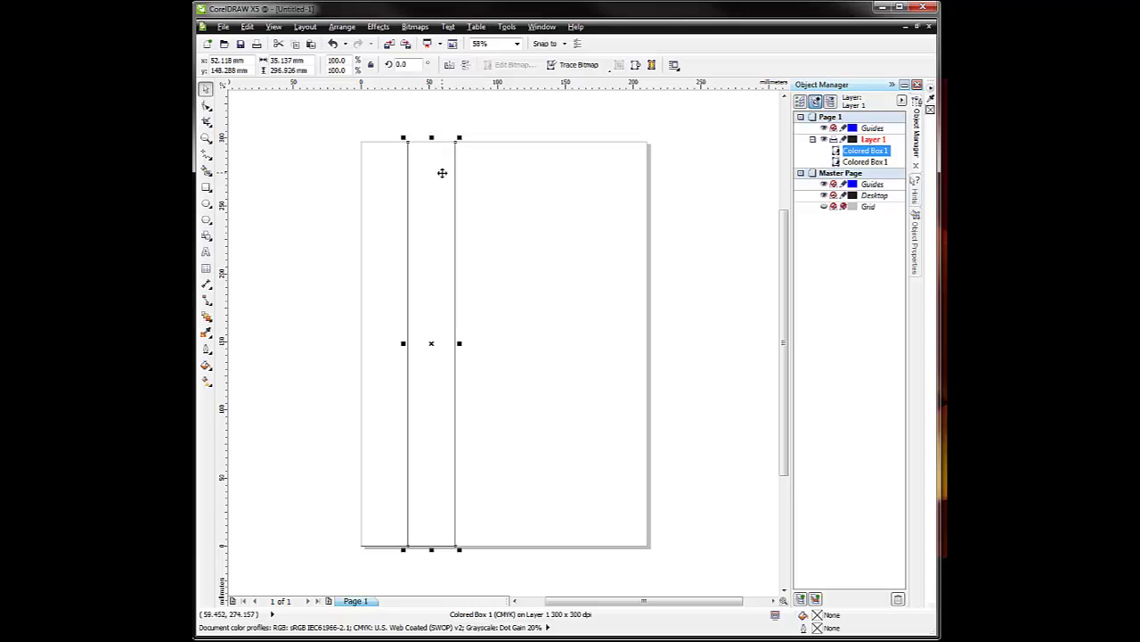
# Rename the strip at the page's left edge as Colored Box 2
pyautogui.click(870, 162)
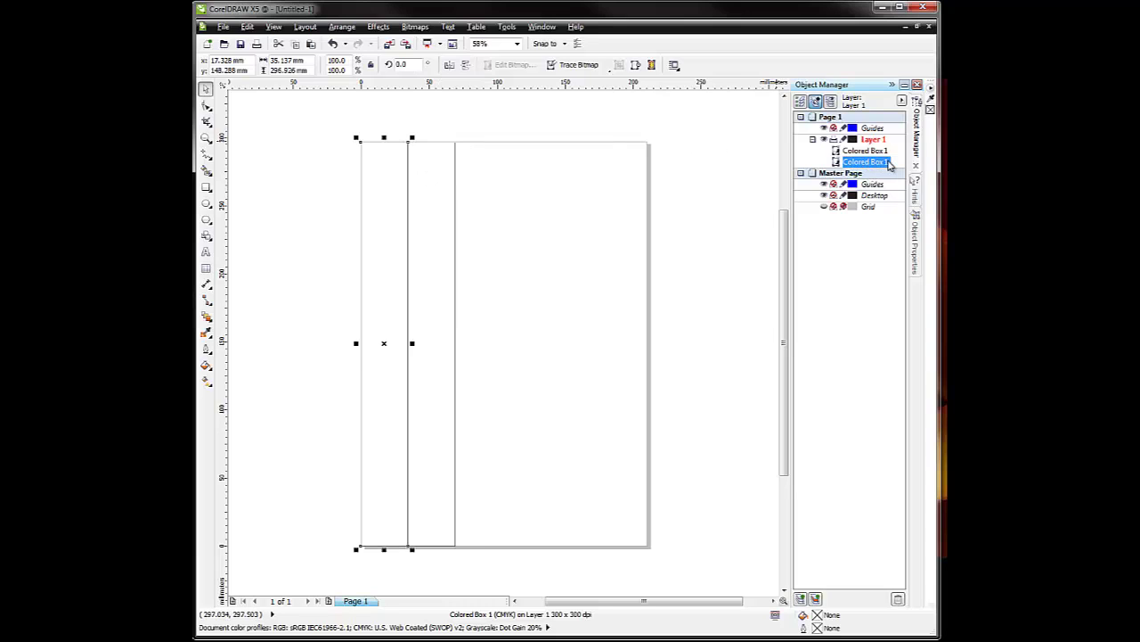
pyautogui.click(889, 163)
pyautogui.press('Return')
pyautogui.click(818, 166)
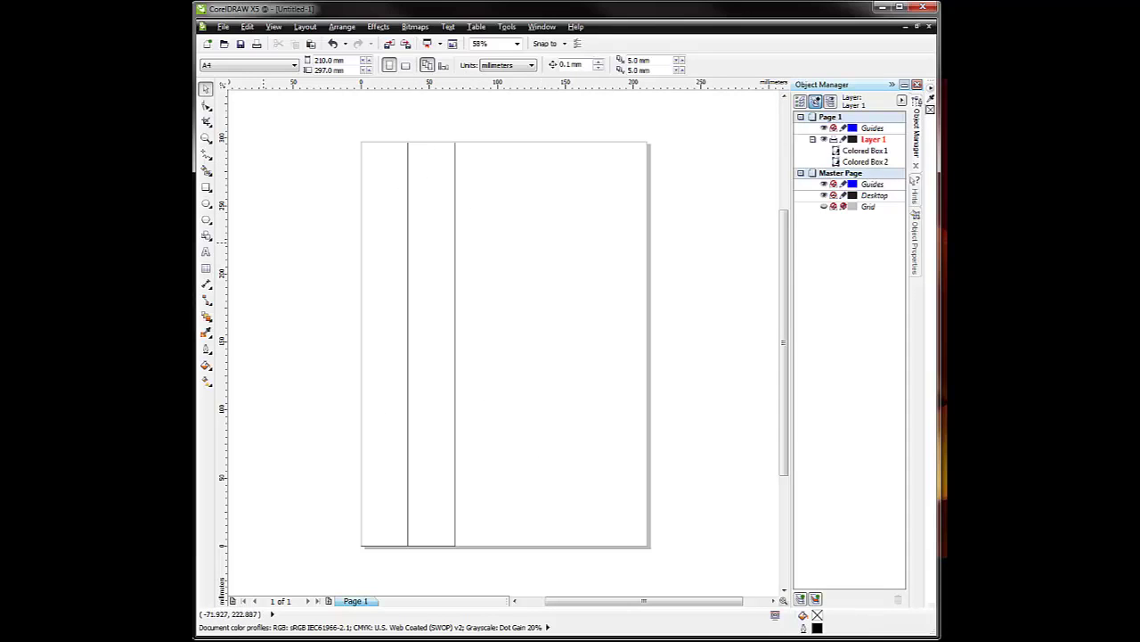
# Add the artistic text "Title" near the top of the page, beyond the two strips, and select it
pyautogui.click(206, 252)
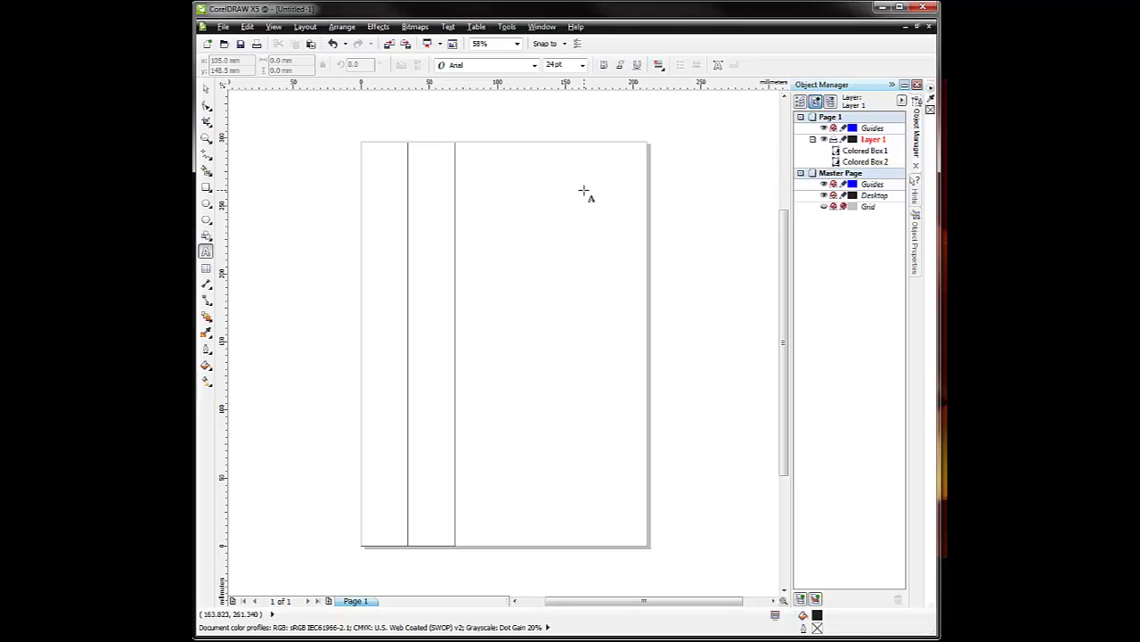
pyautogui.click(538, 161)
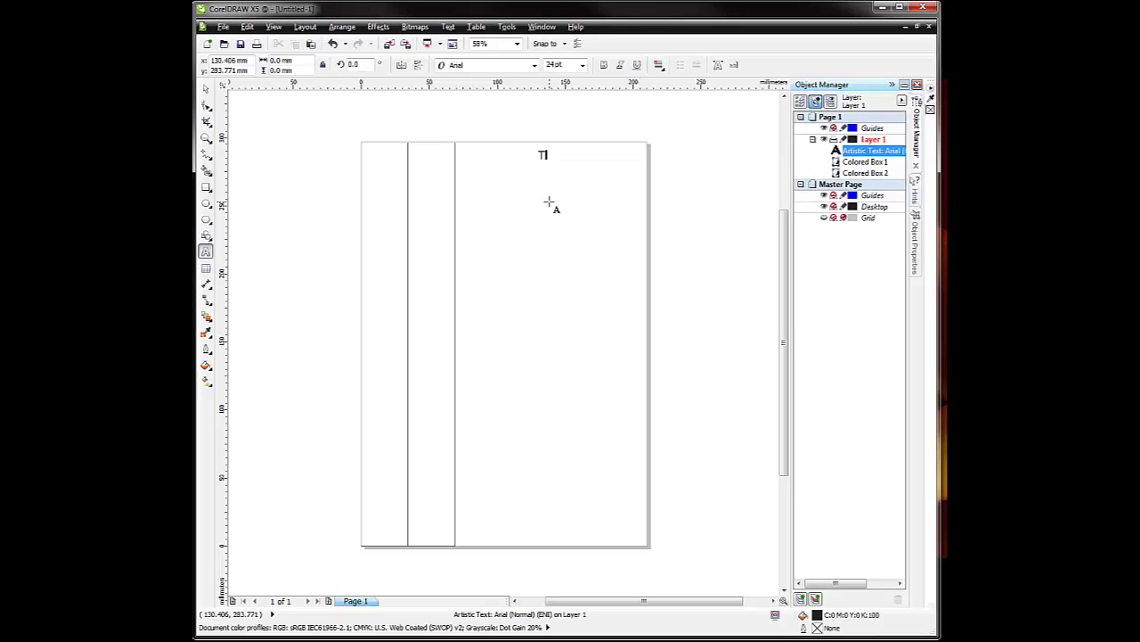
pyautogui.hotkey('ctrl', 'space')
pyautogui.click(287, 137)
pyautogui.click(544, 156)
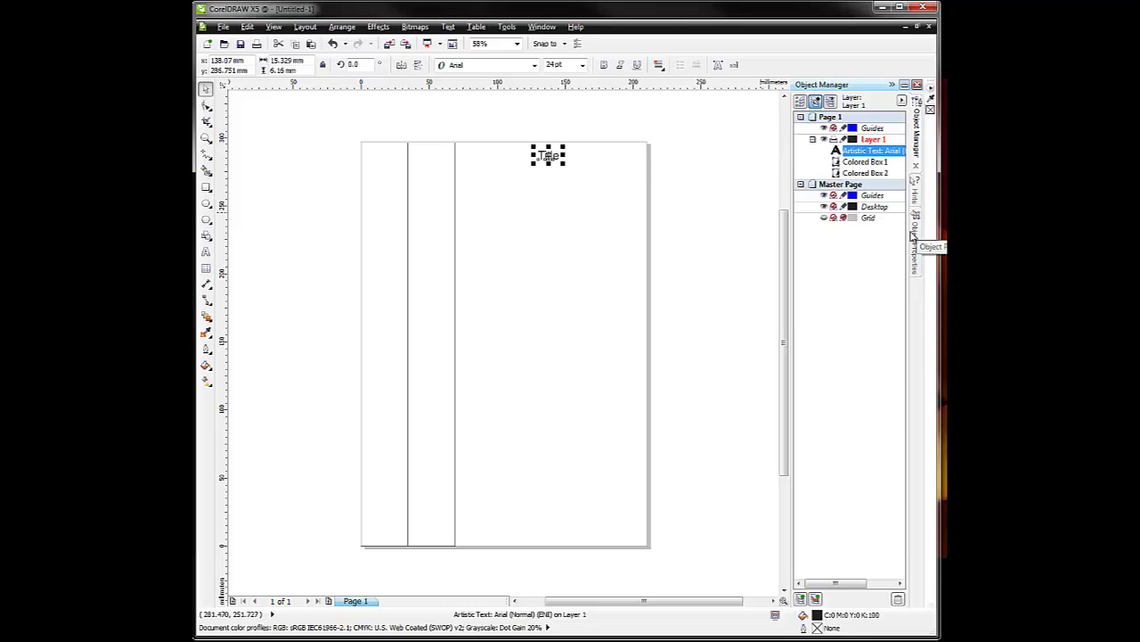
# Set the Title text's font size to 100 pt in its object properties
pyautogui.rightClick(548, 157)
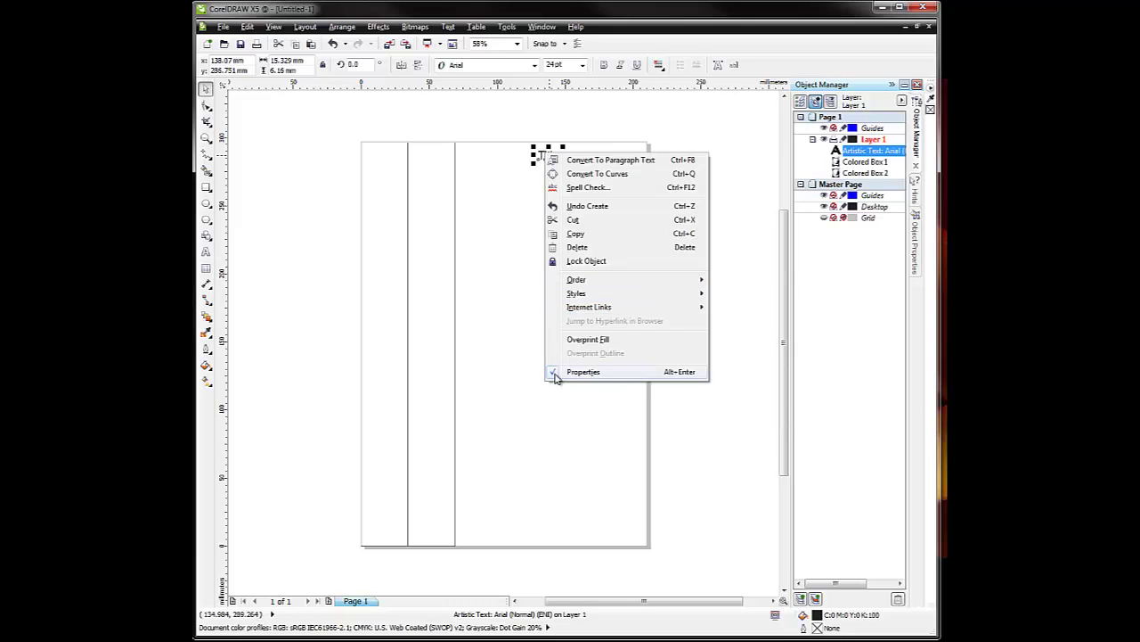
pyautogui.click(920, 250)
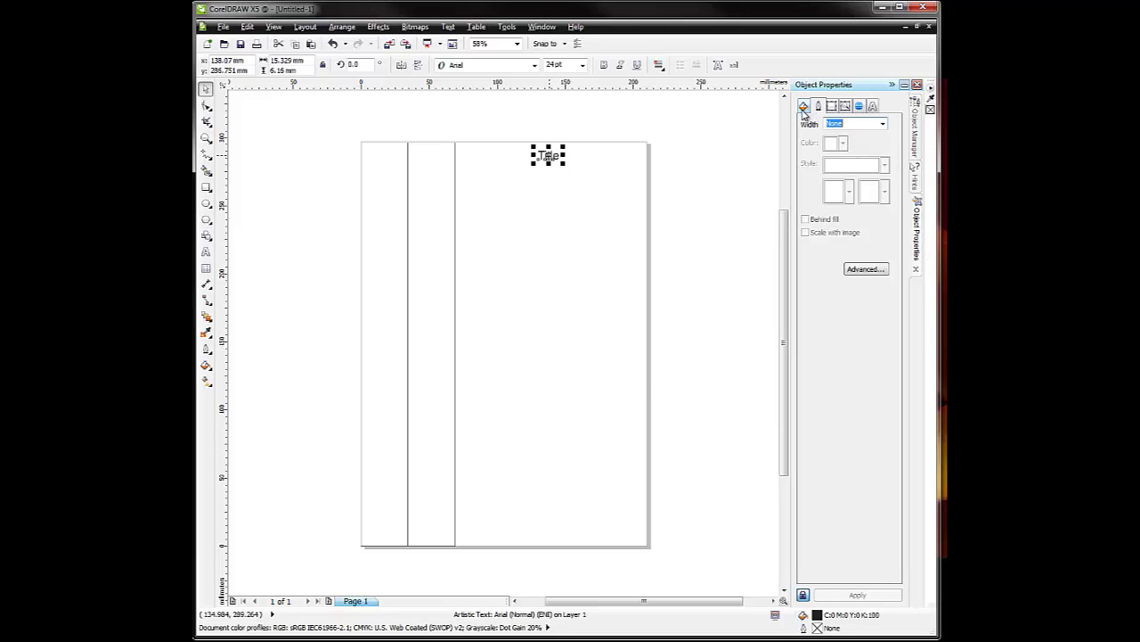
pyautogui.click(873, 106)
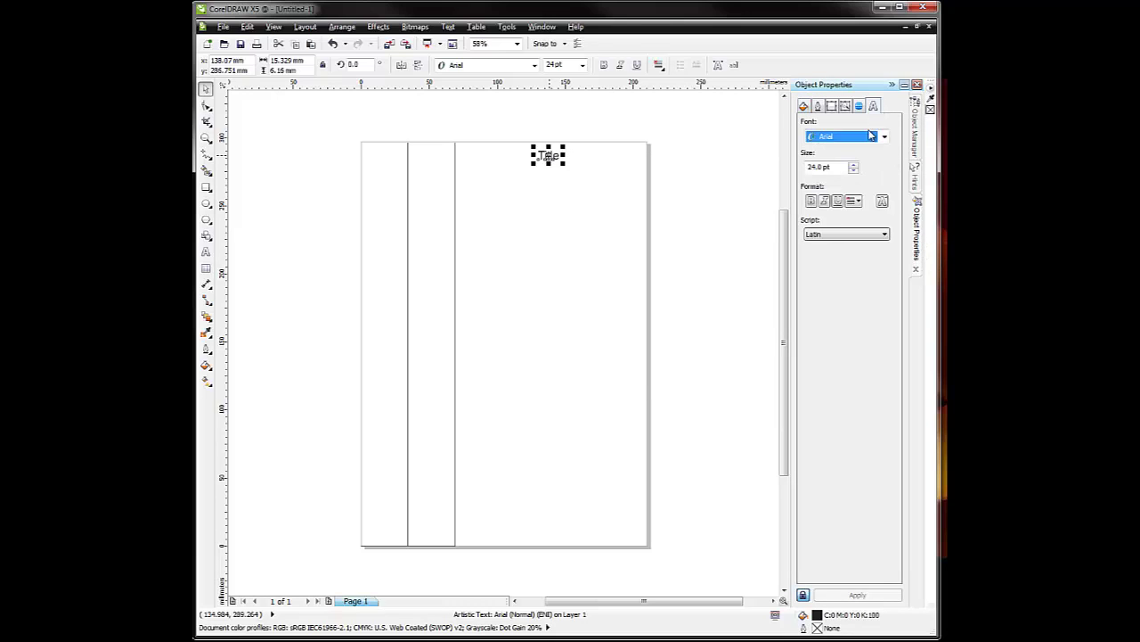
pyautogui.moveTo(834, 167); pyautogui.dragTo(763, 166)
pyautogui.doubleClick(812, 167)
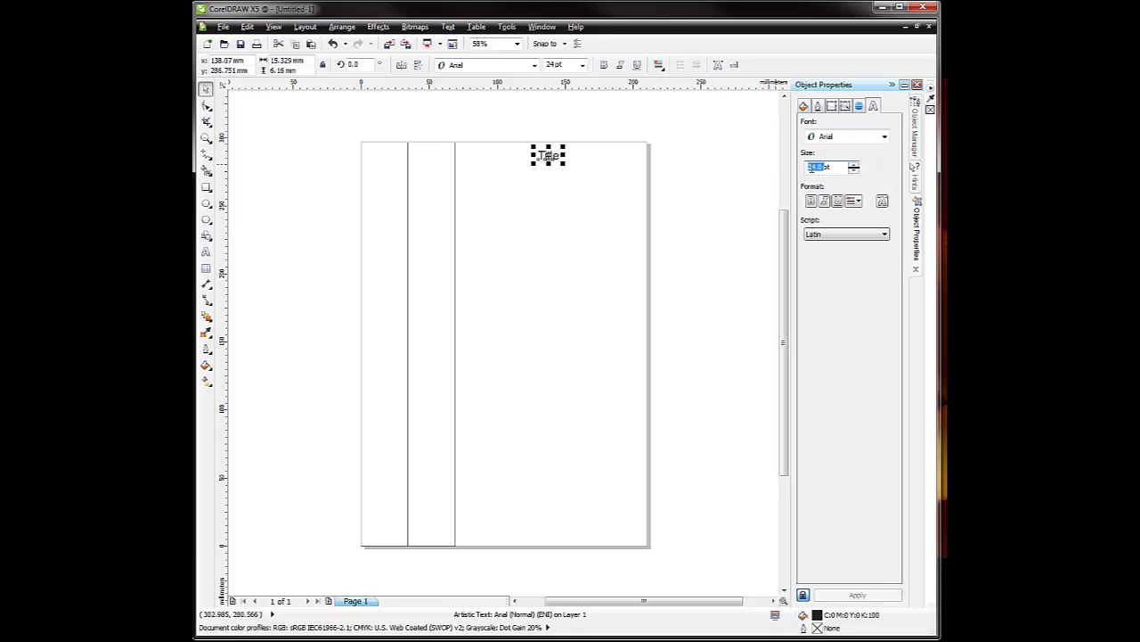
pyautogui.press('BackSpace')
pyautogui.press('Return')
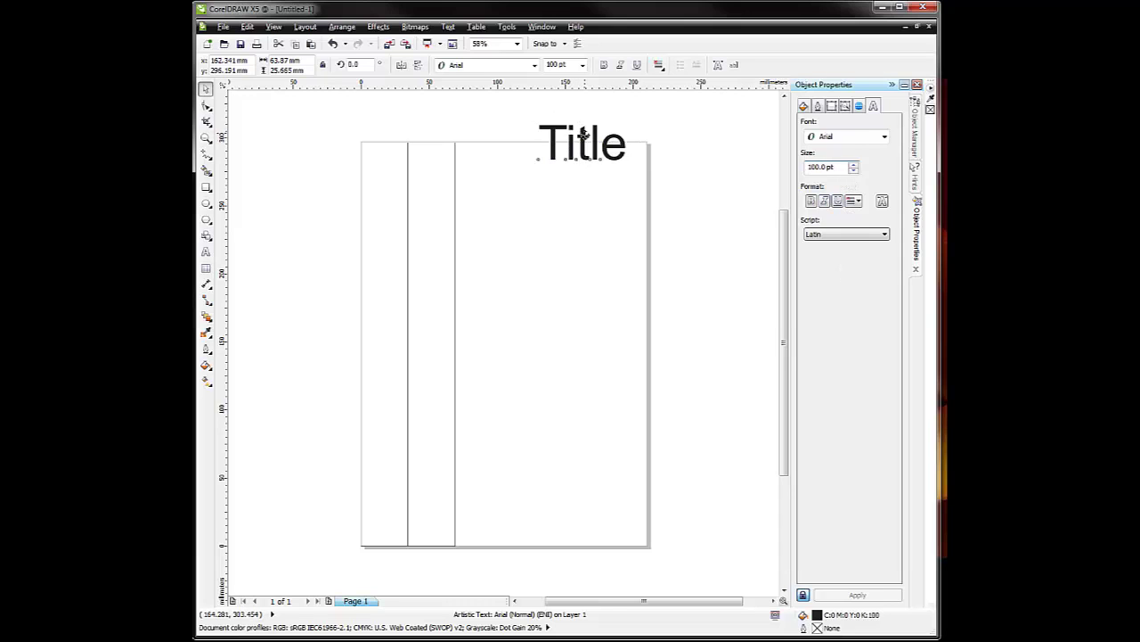
# Move the Title text inside the page's top edge, beyond the two strips, and set its alignment to Center
pyautogui.moveTo(581, 132); pyautogui.dragTo(547, 161)
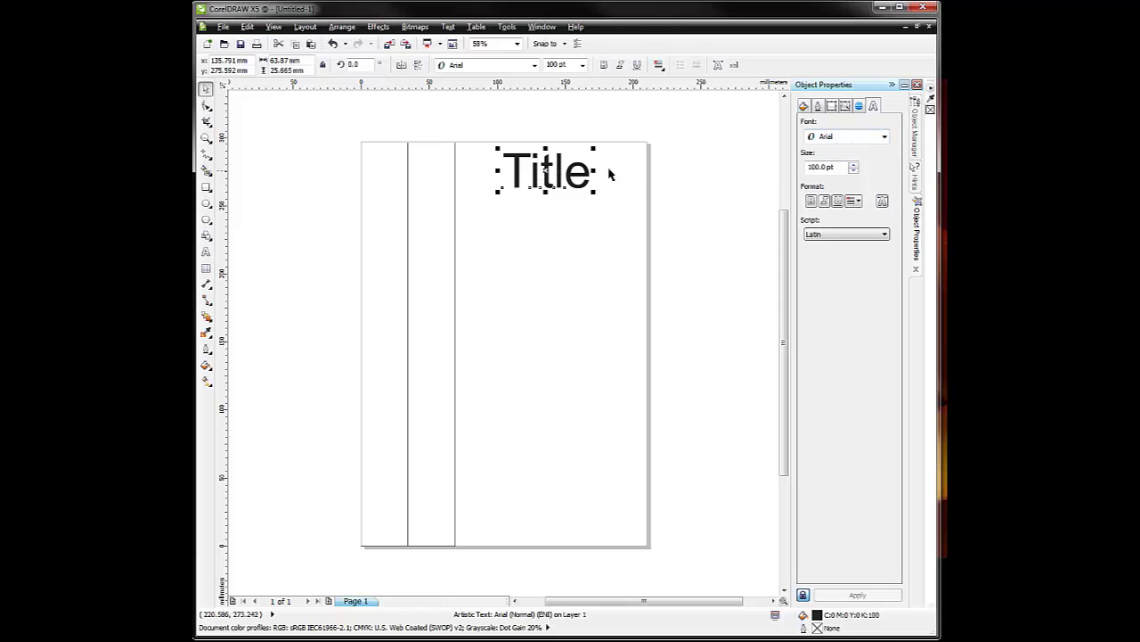
pyautogui.click(858, 203)
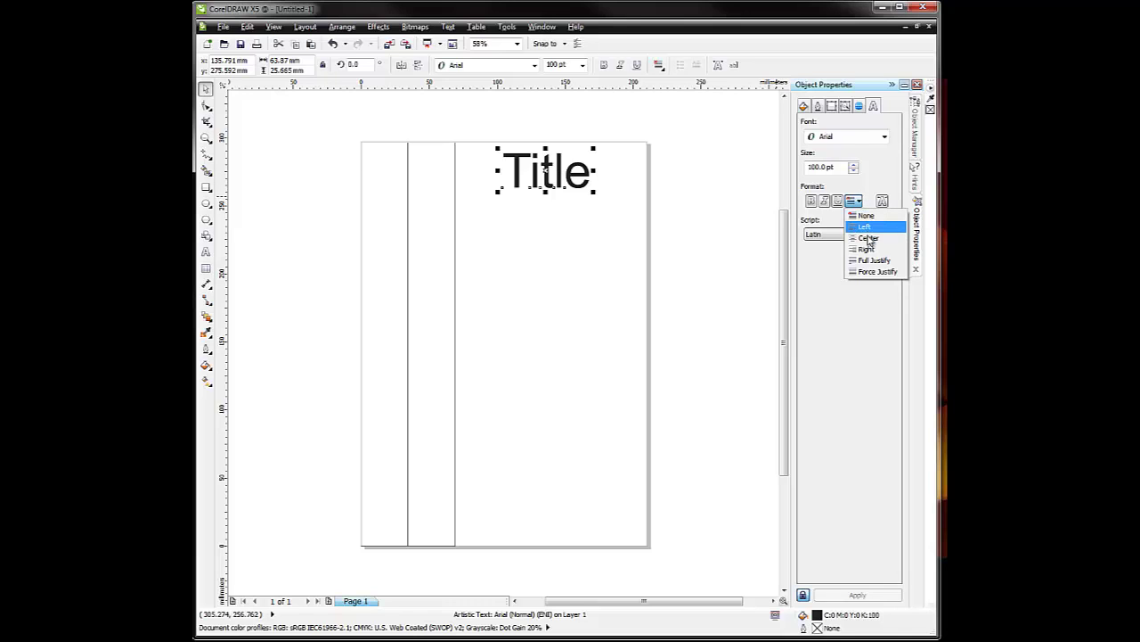
pyautogui.click(869, 239)
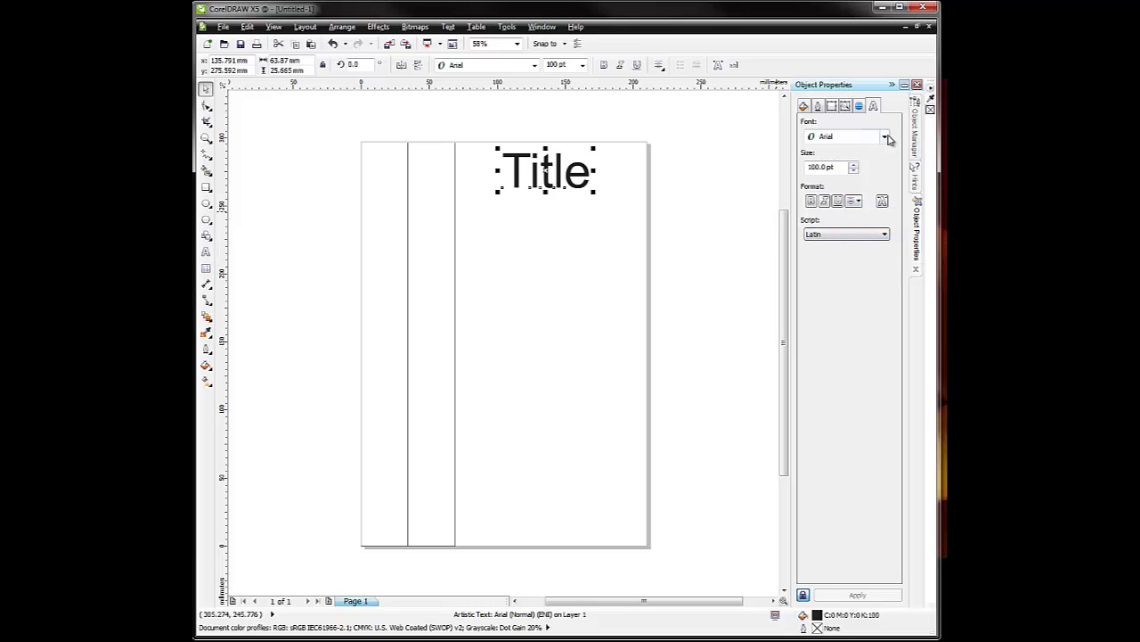
pyautogui.click(571, 237)
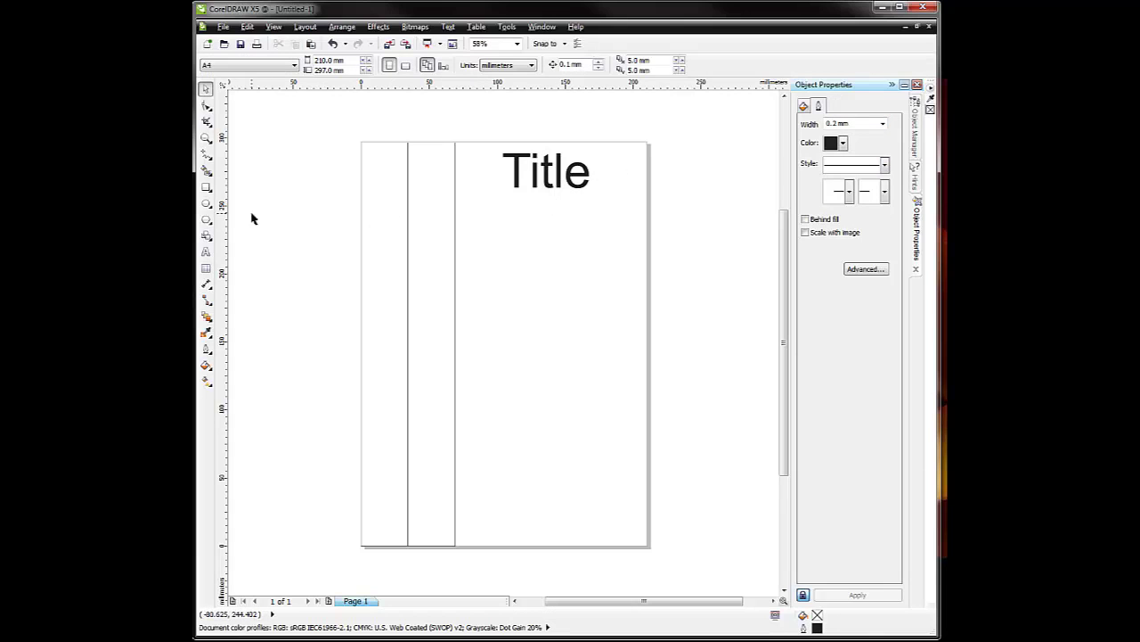
# Add the artistic text "This is some Left Aligned Text" below the title, starting just beyond the second strip
pyautogui.click(206, 252)
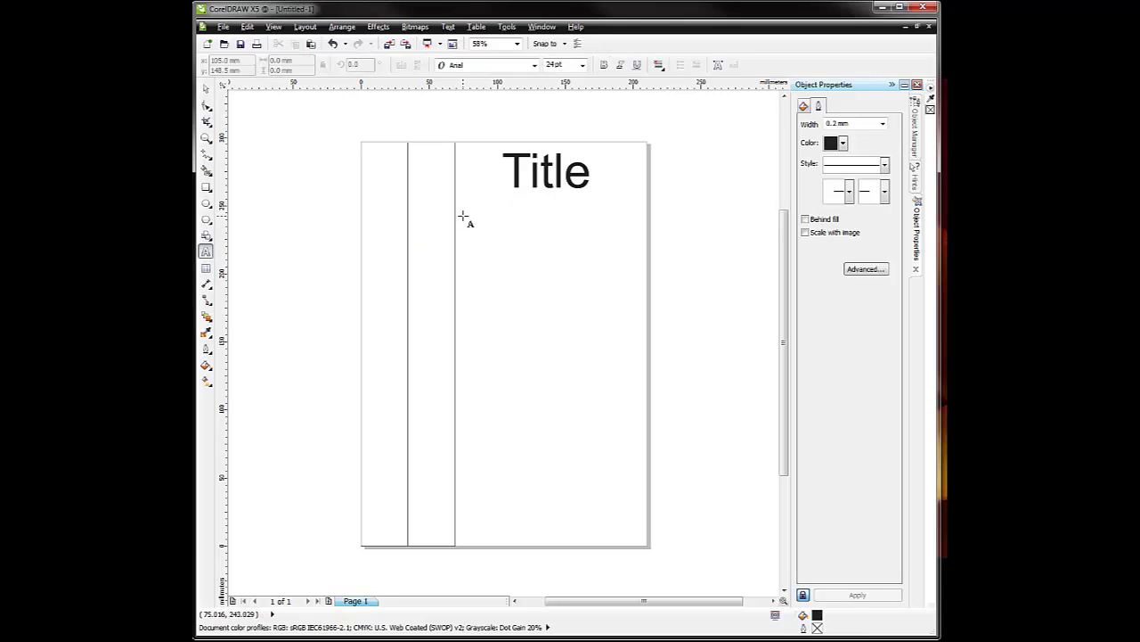
pyautogui.click(463, 216)
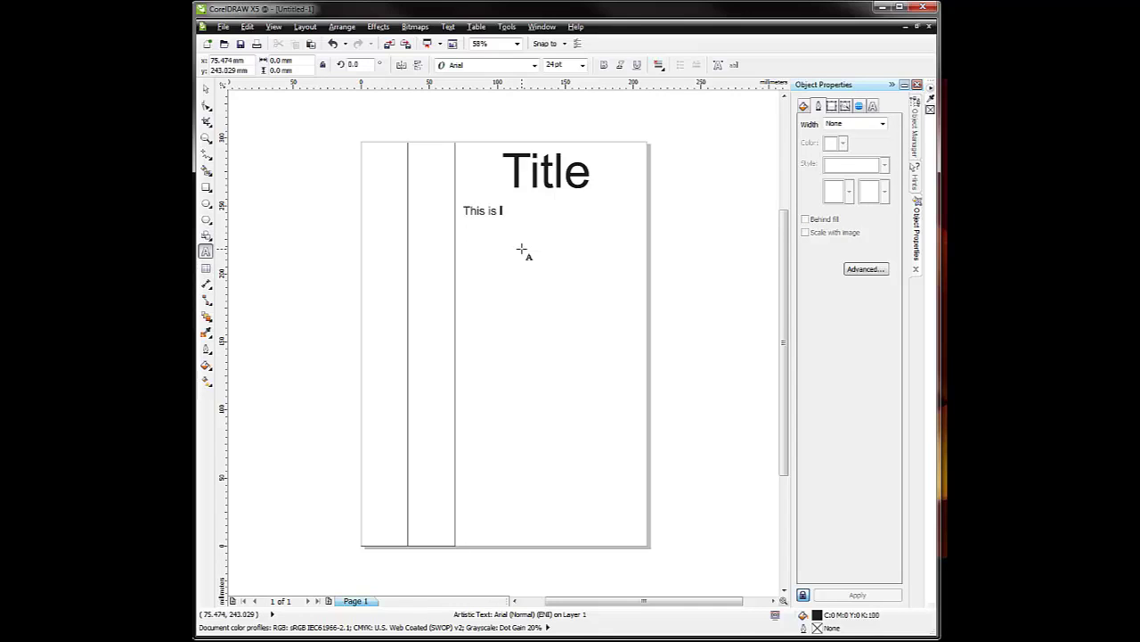
pyautogui.write('This is some Left Aligned Text')
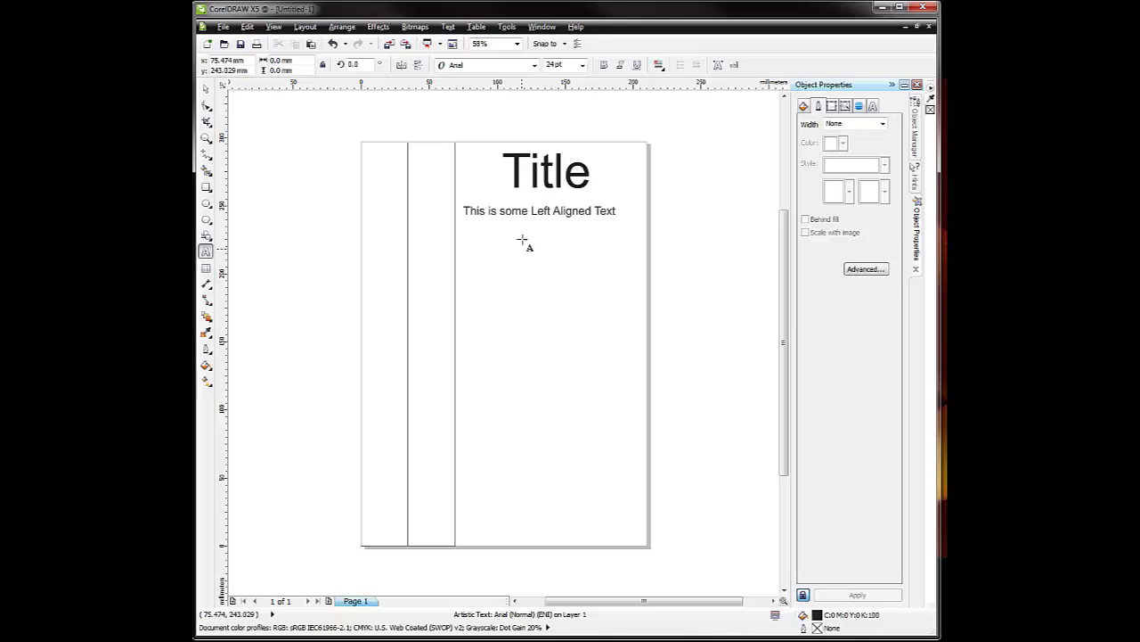
pyautogui.press('Escape')
pyautogui.click(206, 89)
pyautogui.click(382, 173)
# Set the alignment of the text line below the title to Left
pyautogui.click(557, 211)
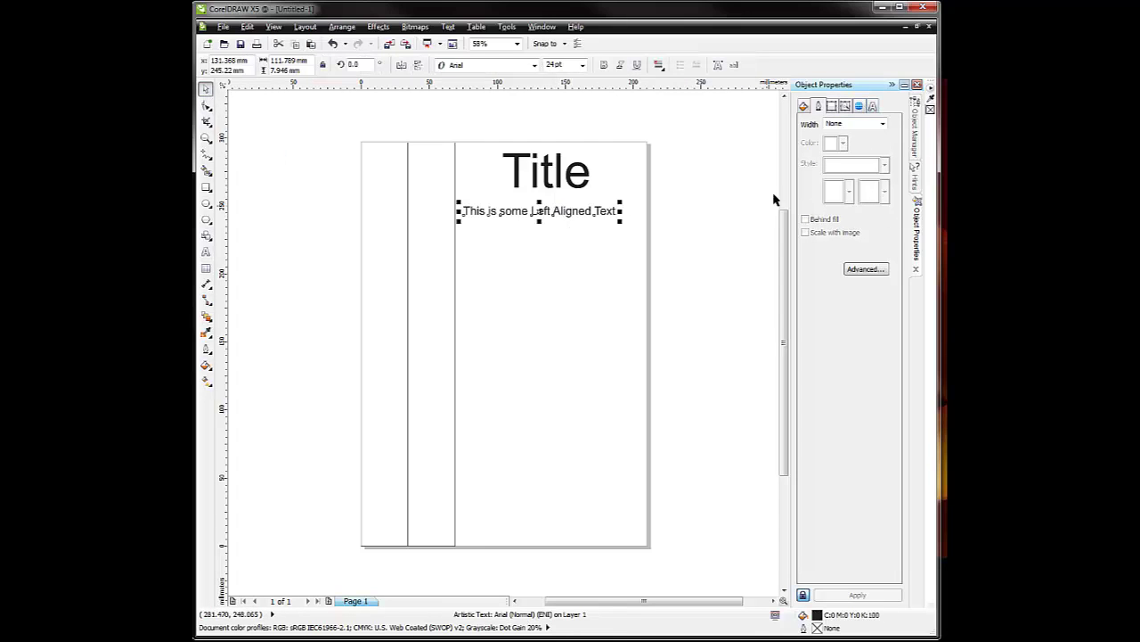
pyautogui.click(872, 106)
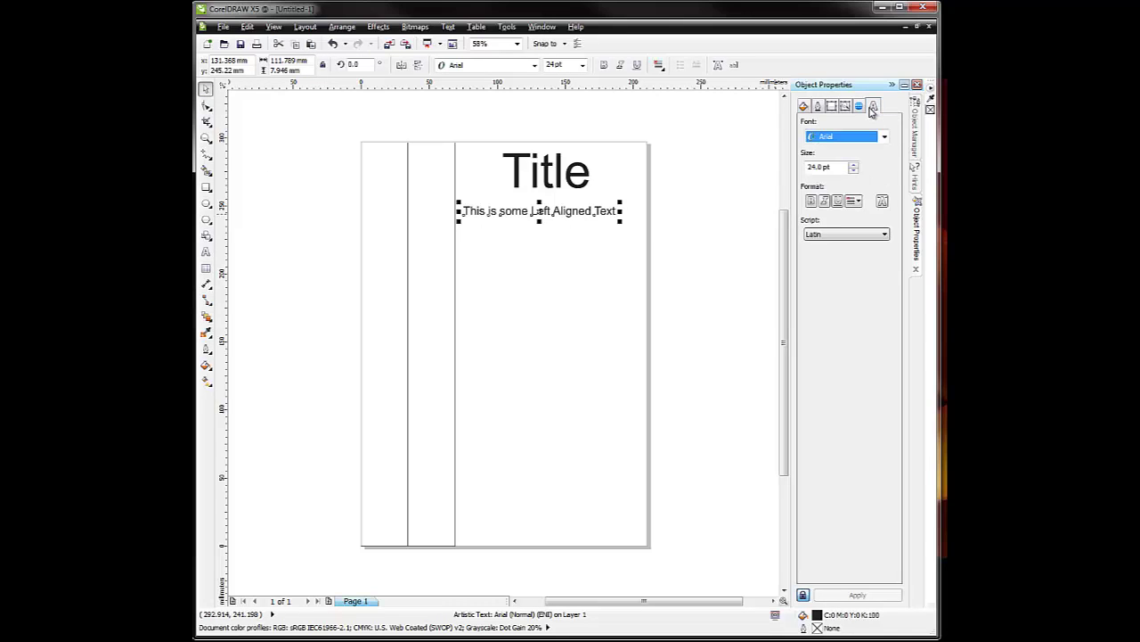
pyautogui.click(859, 201)
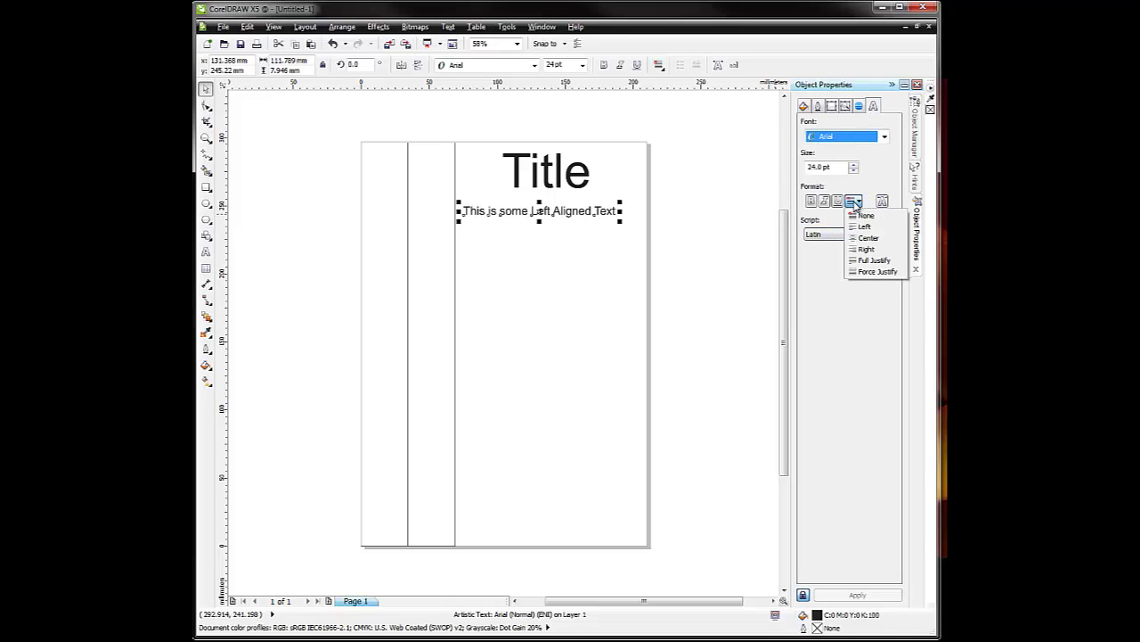
pyautogui.click(895, 228)
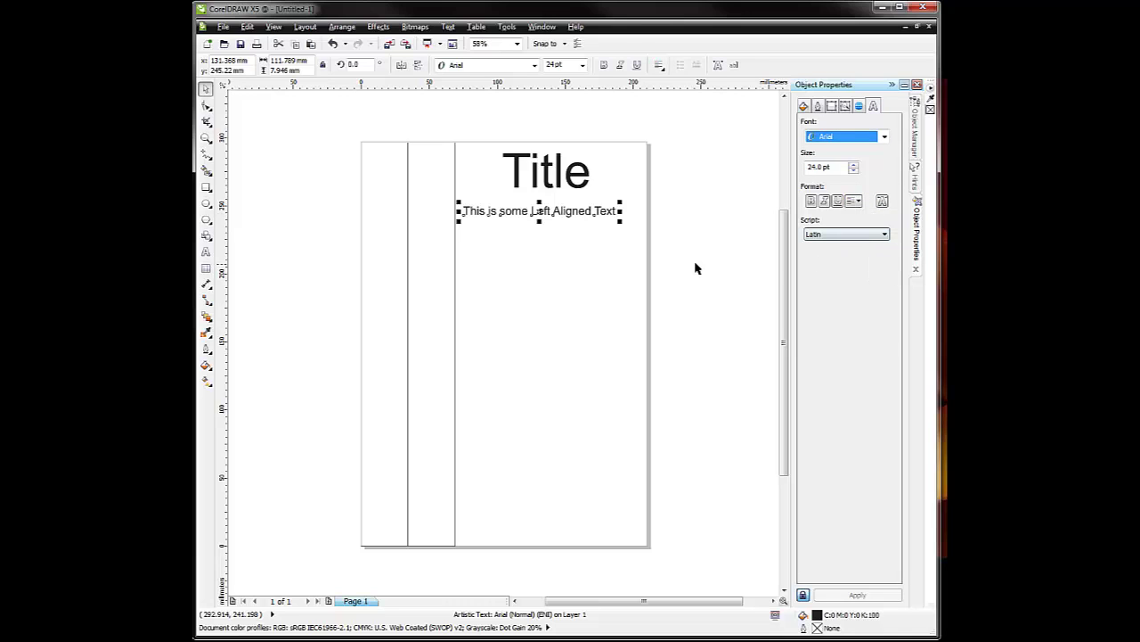
pyautogui.click(700, 264)
# Rename the large heading text object on Layer 1 as "Title"
pyautogui.click(533, 211)
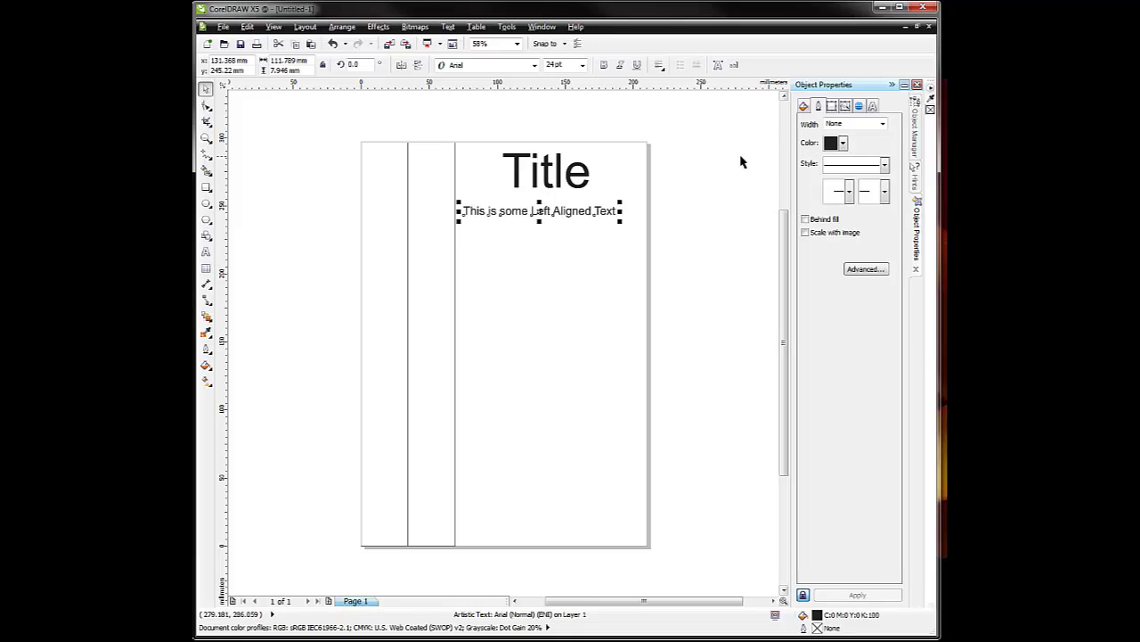
pyautogui.click(919, 132)
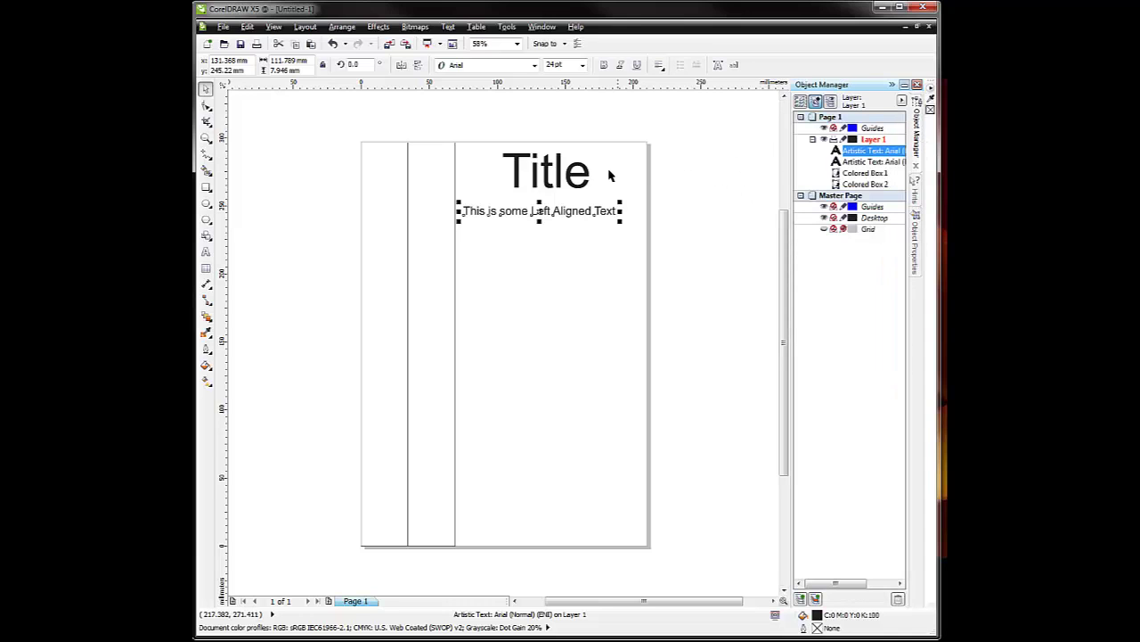
pyautogui.click(545, 176)
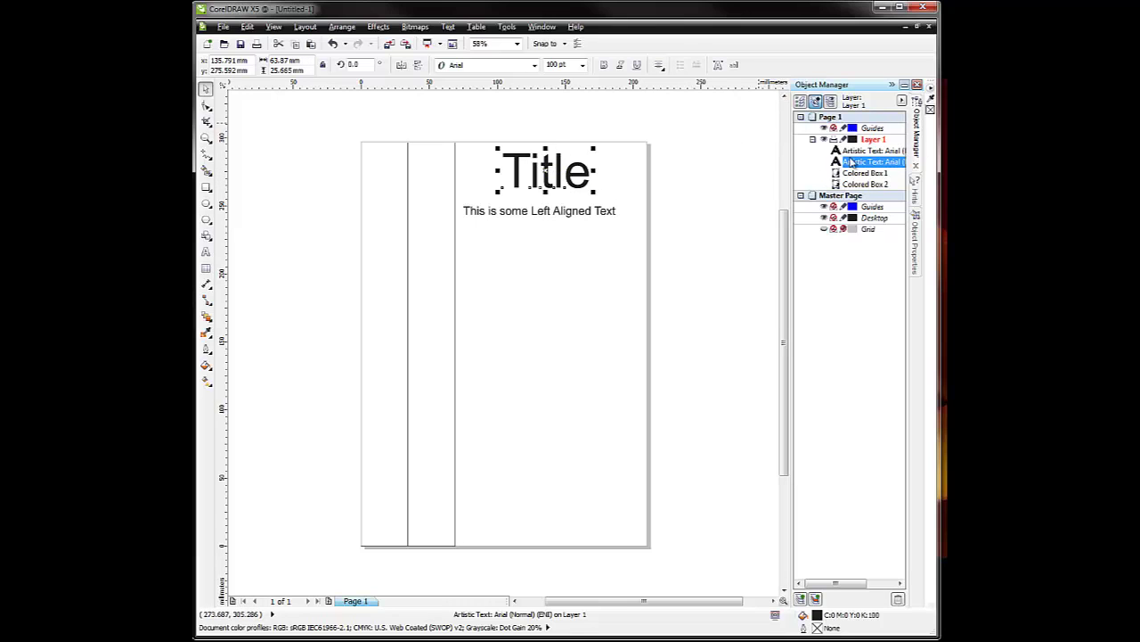
pyautogui.rightClick(868, 163)
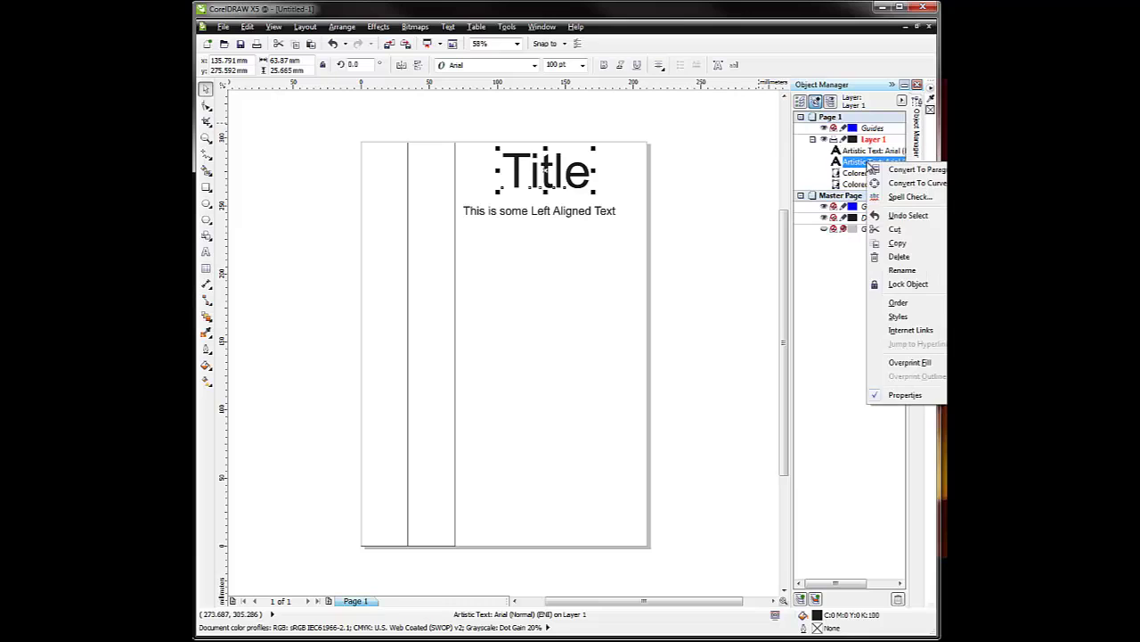
pyautogui.click(918, 271)
pyautogui.write('Title')
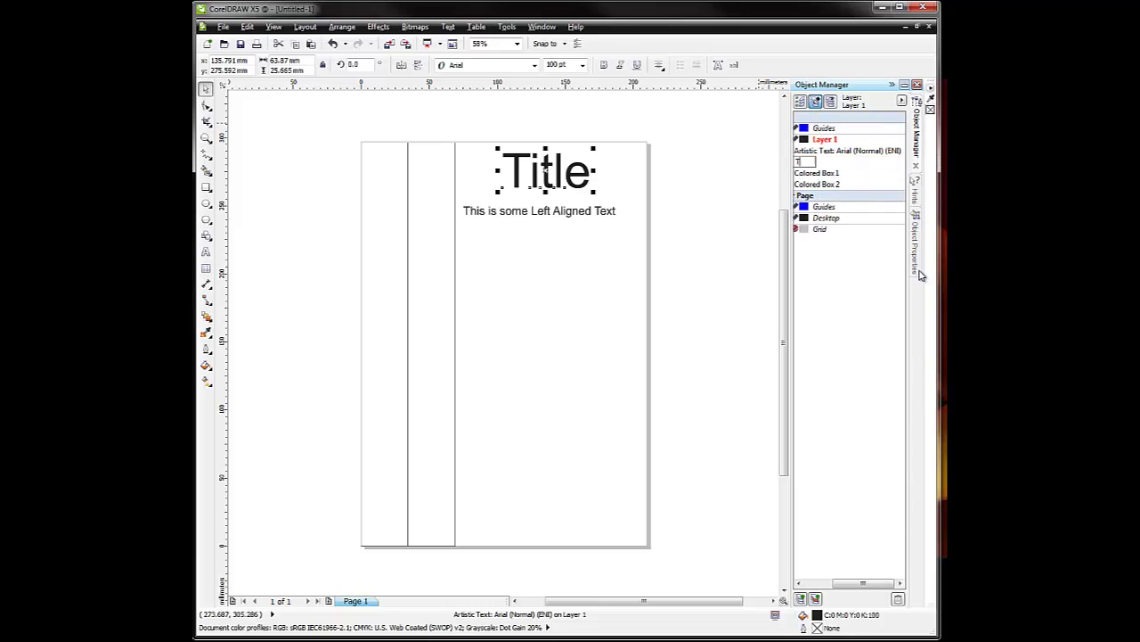
pyautogui.click(736, 240)
# Rename the object of the left-aligned text line as "Left Aligned Title"
pyautogui.click(837, 152)
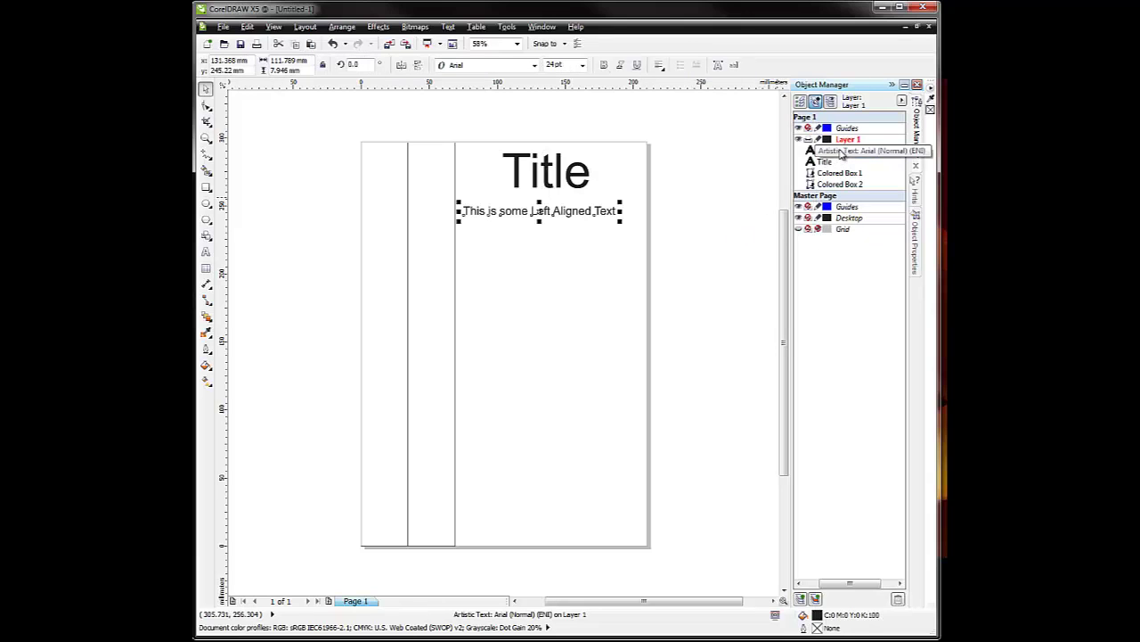
pyautogui.rightClick(837, 154)
pyautogui.click(900, 259)
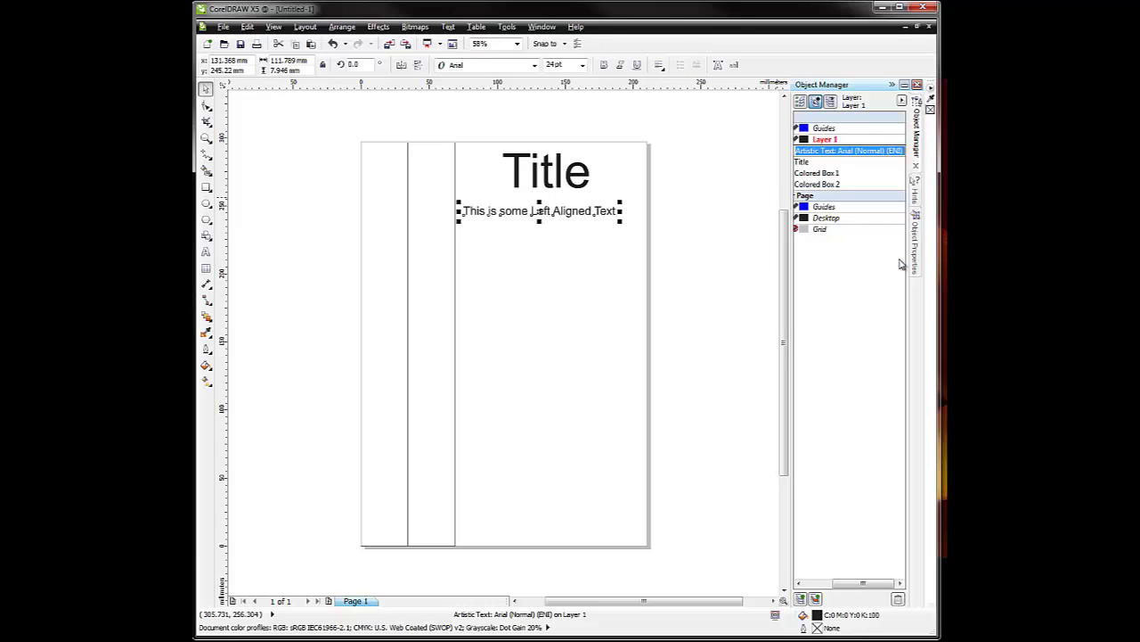
pyautogui.write('Left Al')
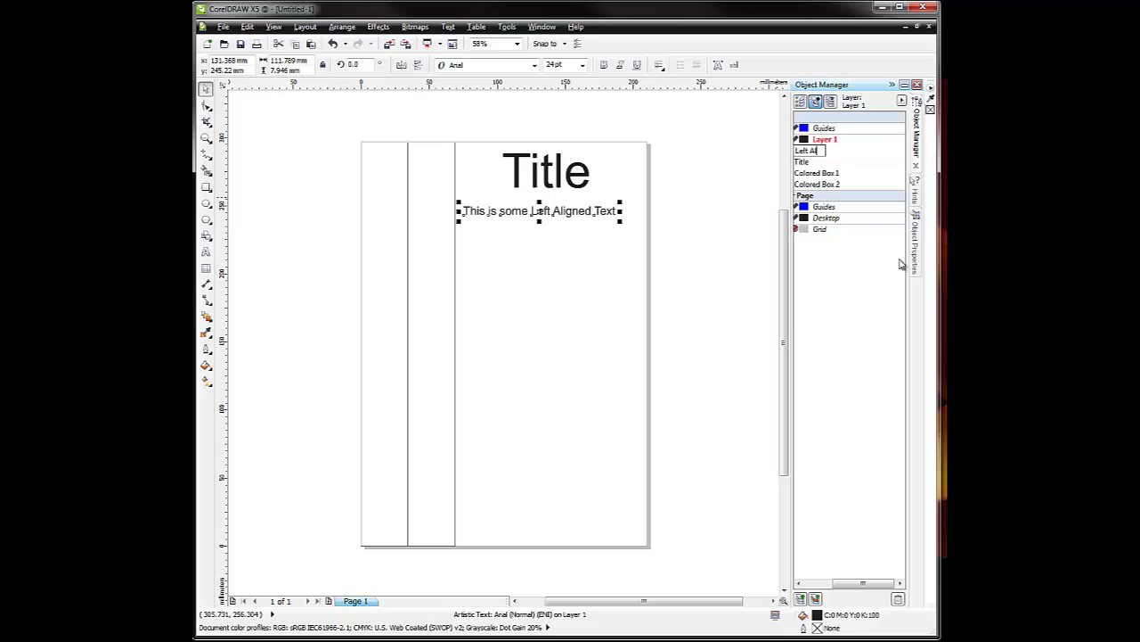
pyautogui.write('igned Title')
pyautogui.click(725, 248)
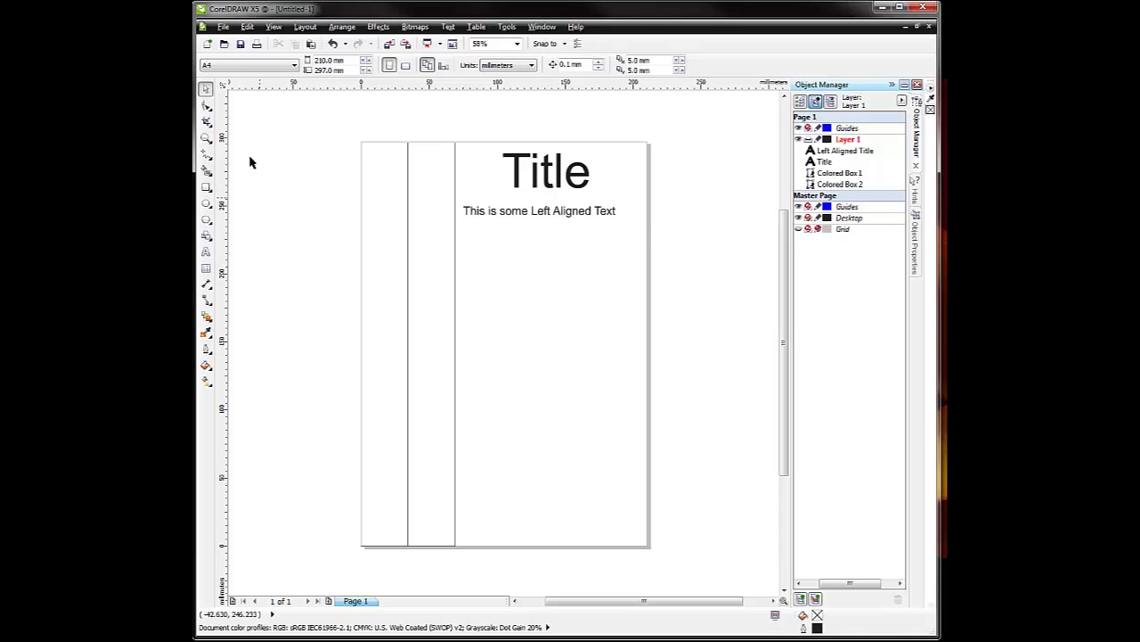
pyautogui.click(206, 253)
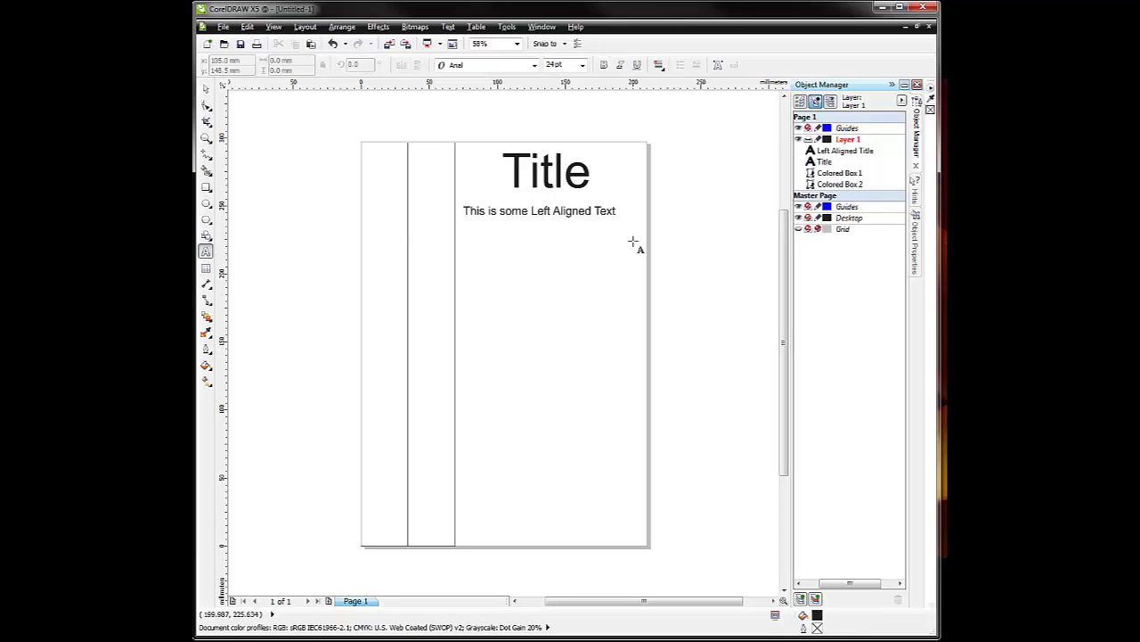
pyautogui.click(638, 245)
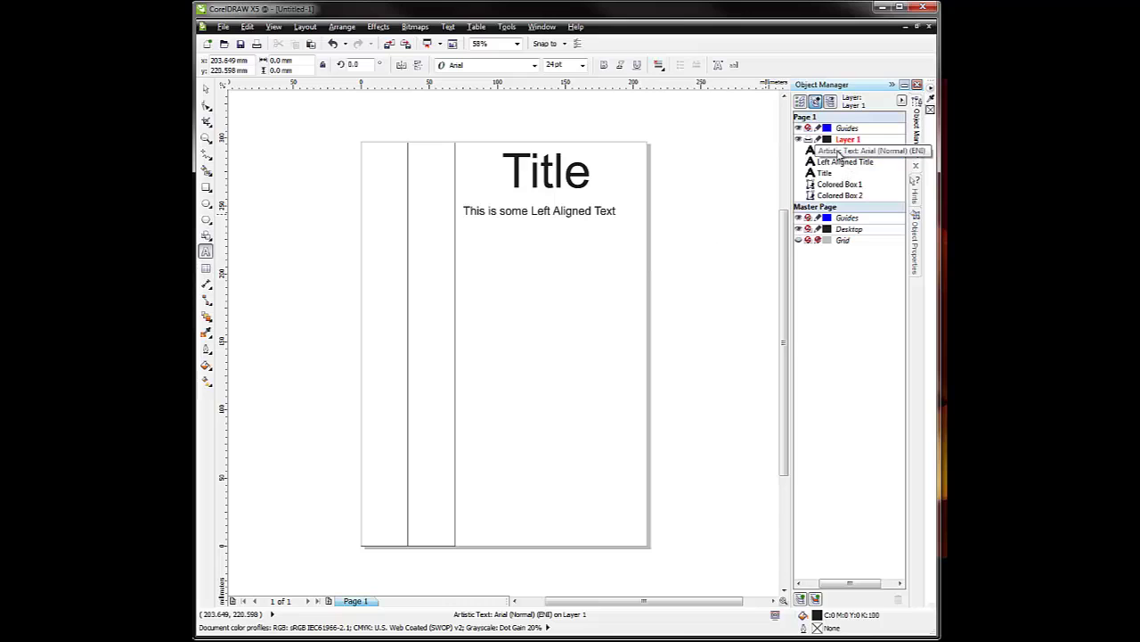
pyautogui.click(917, 237)
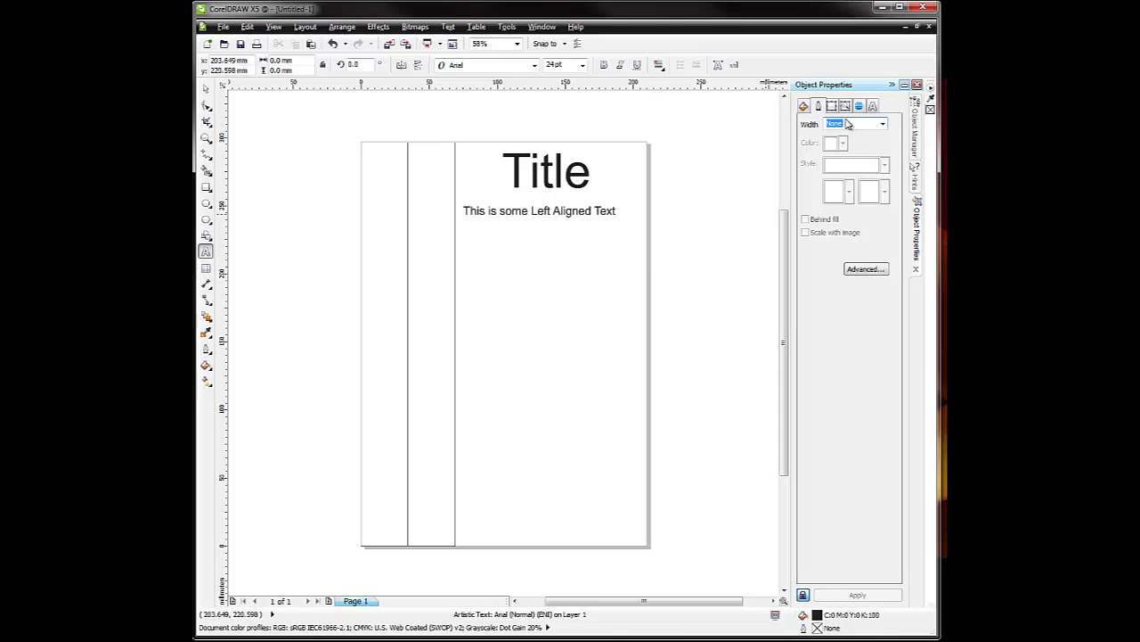
pyautogui.click(873, 106)
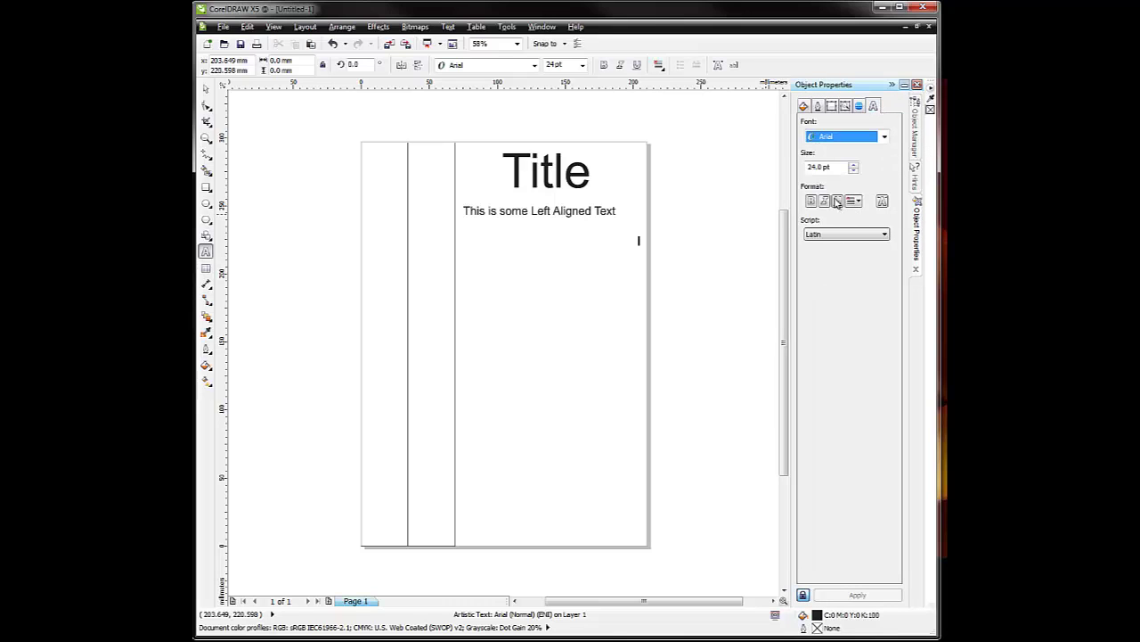
pyautogui.click(857, 202)
pyautogui.click(869, 247)
pyautogui.write('Times New Roman')
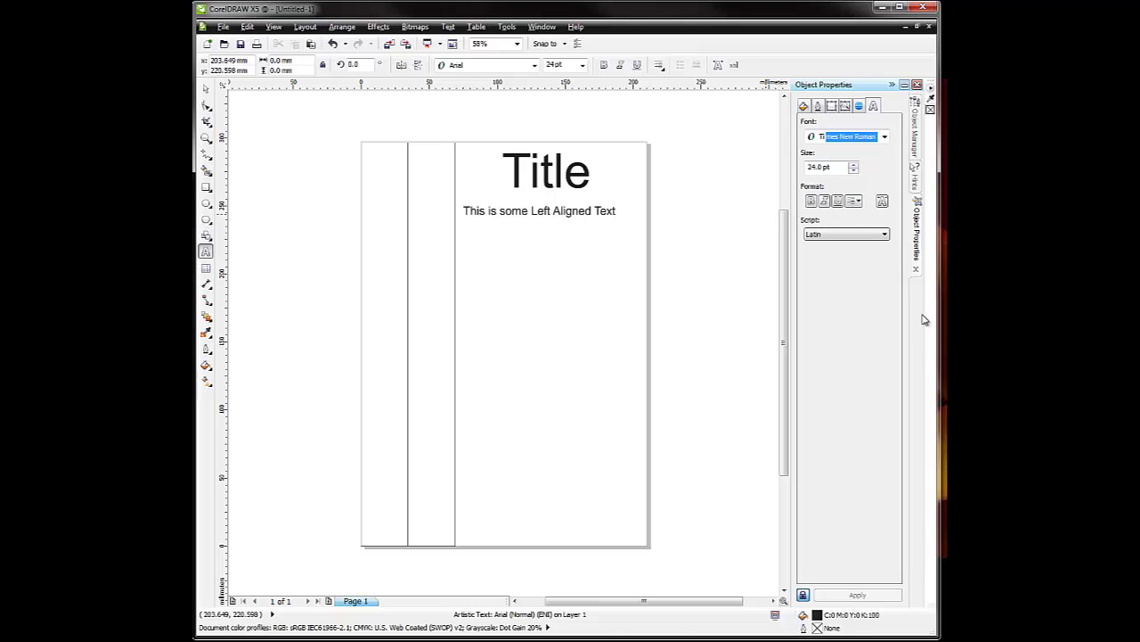
pyautogui.click(639, 240)
# Add the artistic text "This is some right Aligned Text" with Right alignment below the left-aligned line, ending just inside the page's right edge
pyautogui.click(639, 249)
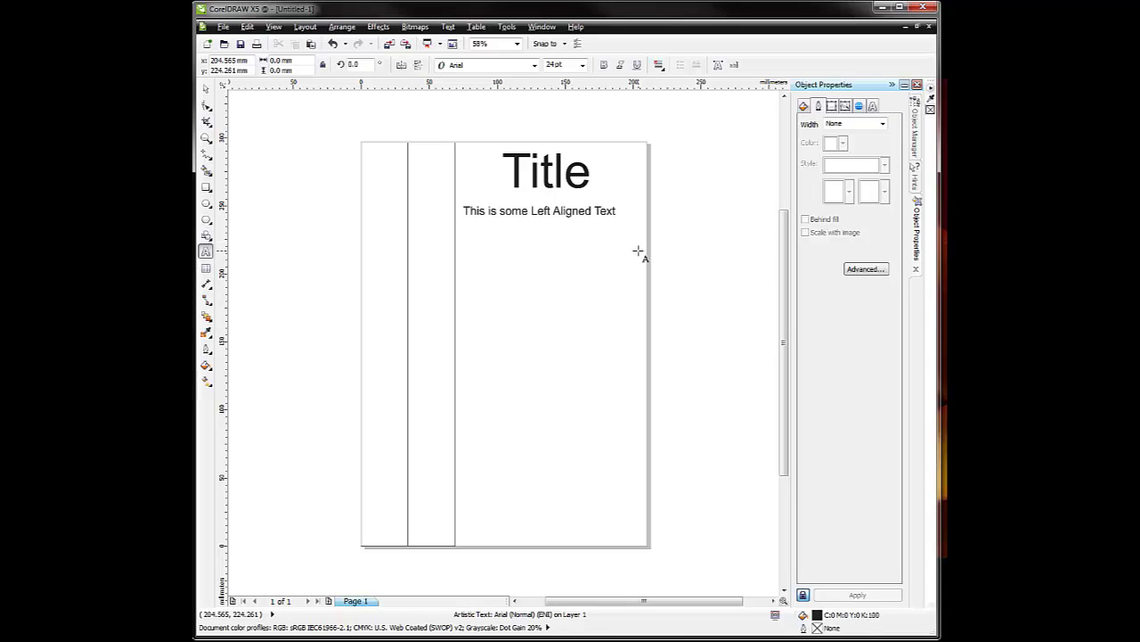
pyautogui.click(873, 106)
pyautogui.click(858, 203)
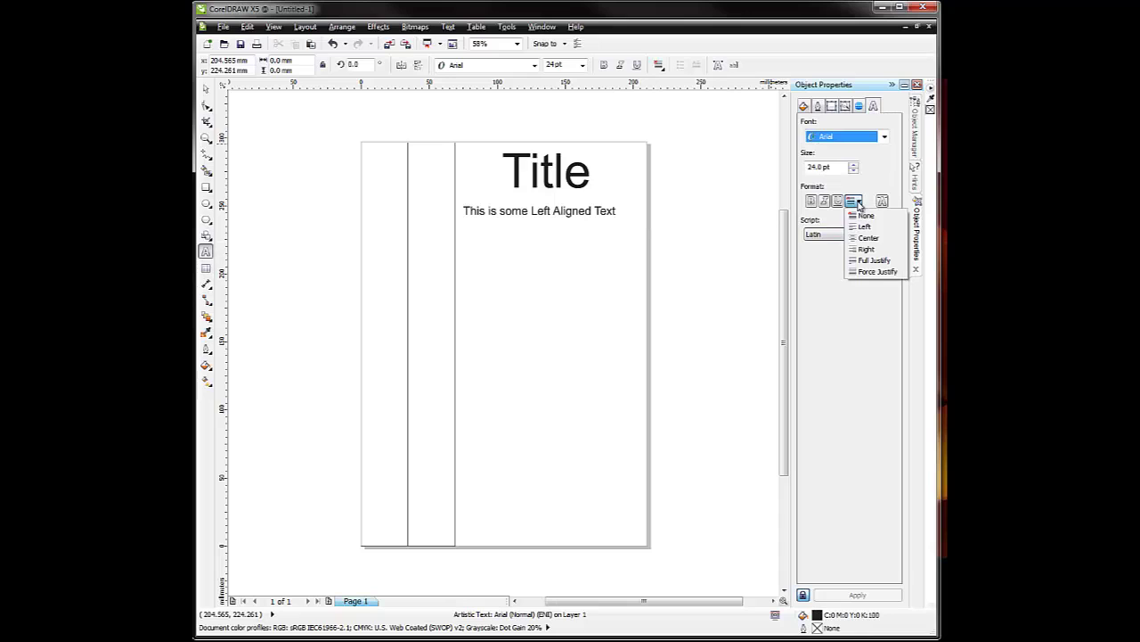
pyautogui.click(876, 256)
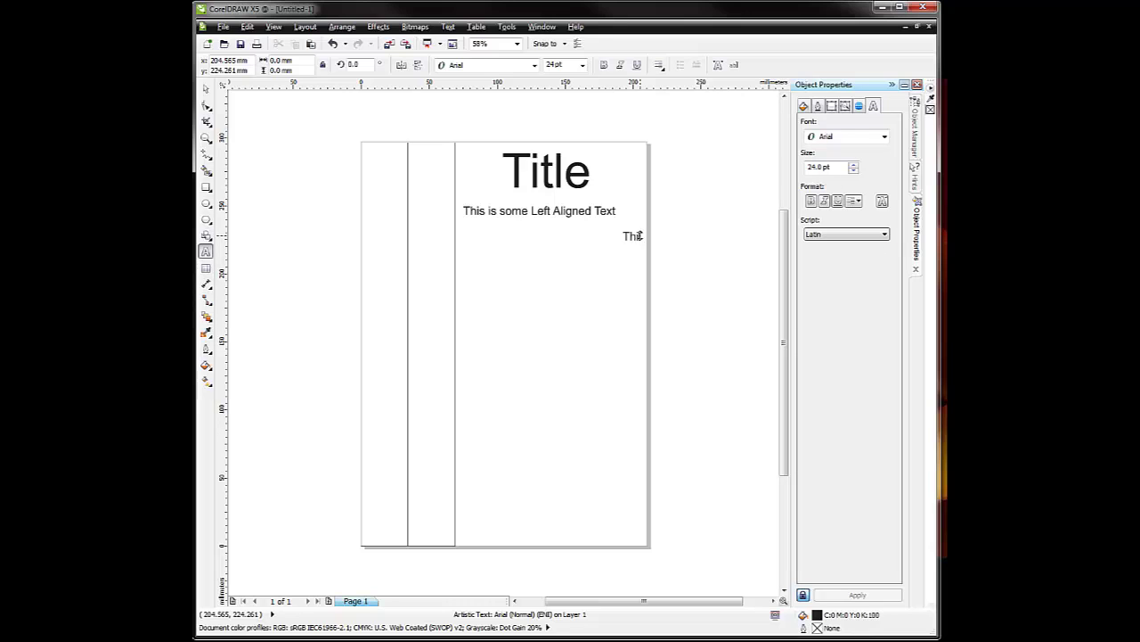
pyautogui.write('is some right Aligned Text')
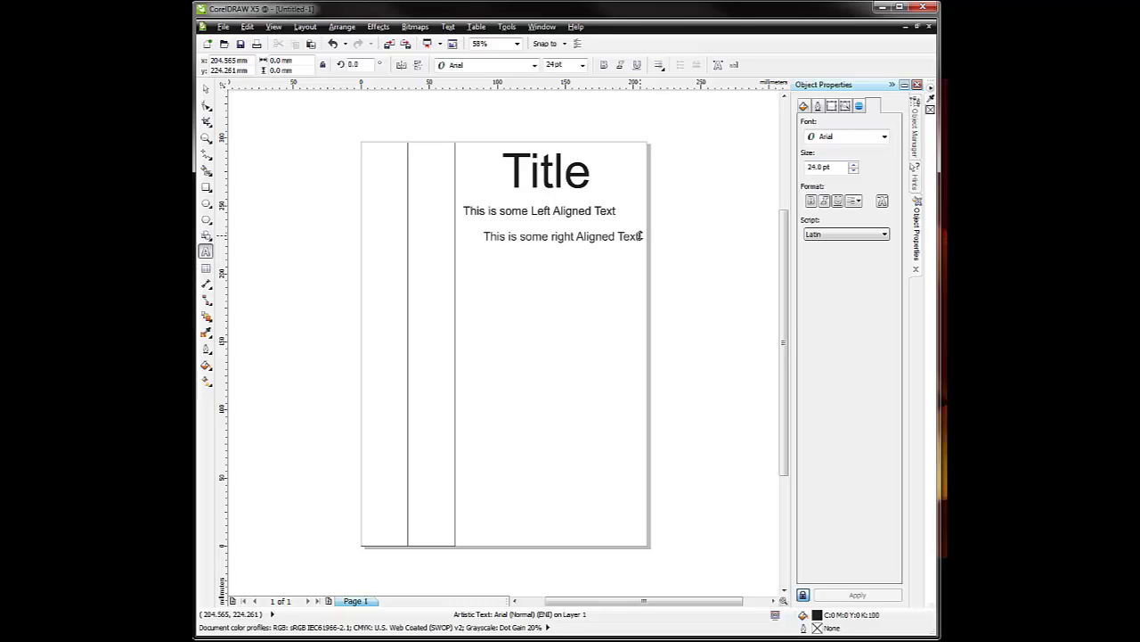
pyautogui.press('Escape')
pyautogui.click(205, 88)
pyautogui.click(600, 318)
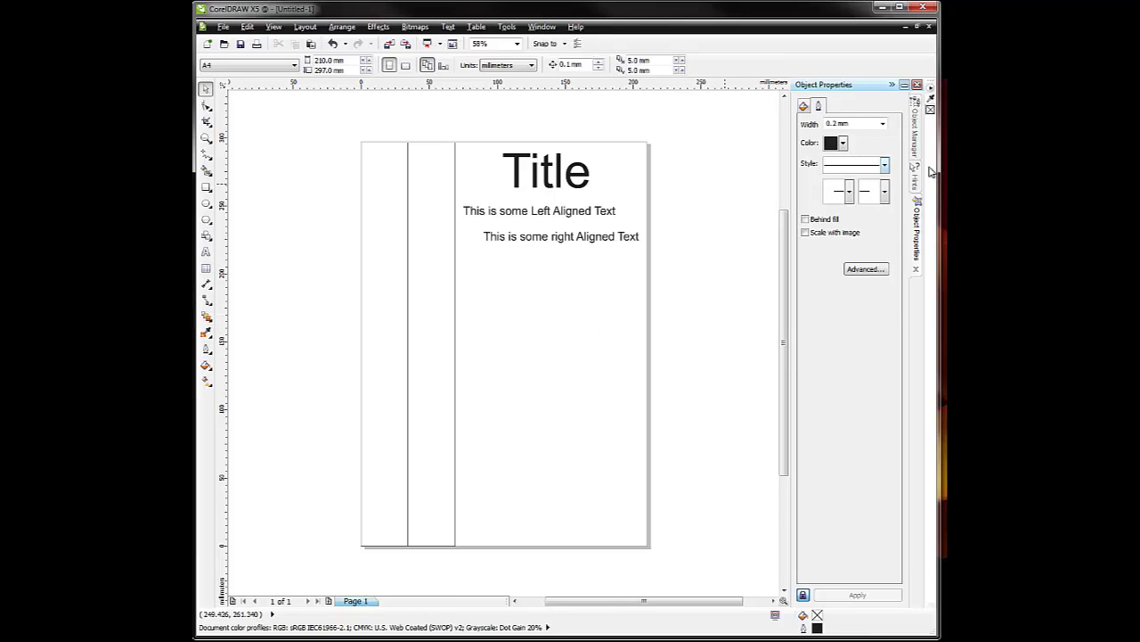
# Rename the object of the right-aligned text line as "Right Aligned Text"
pyautogui.click(917, 132)
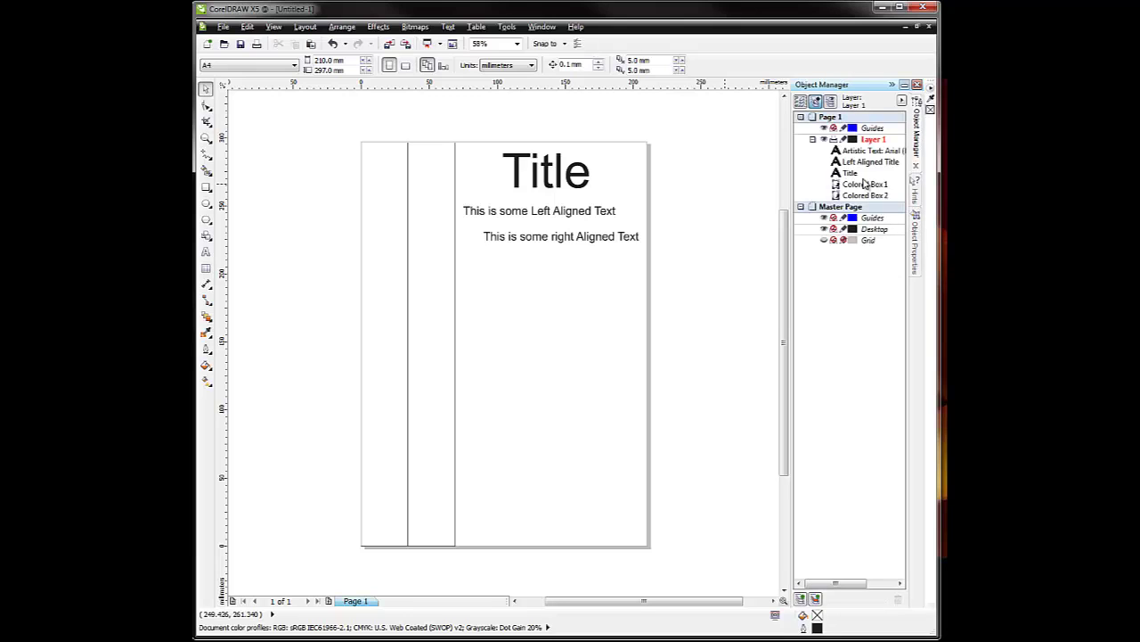
pyautogui.click(849, 173)
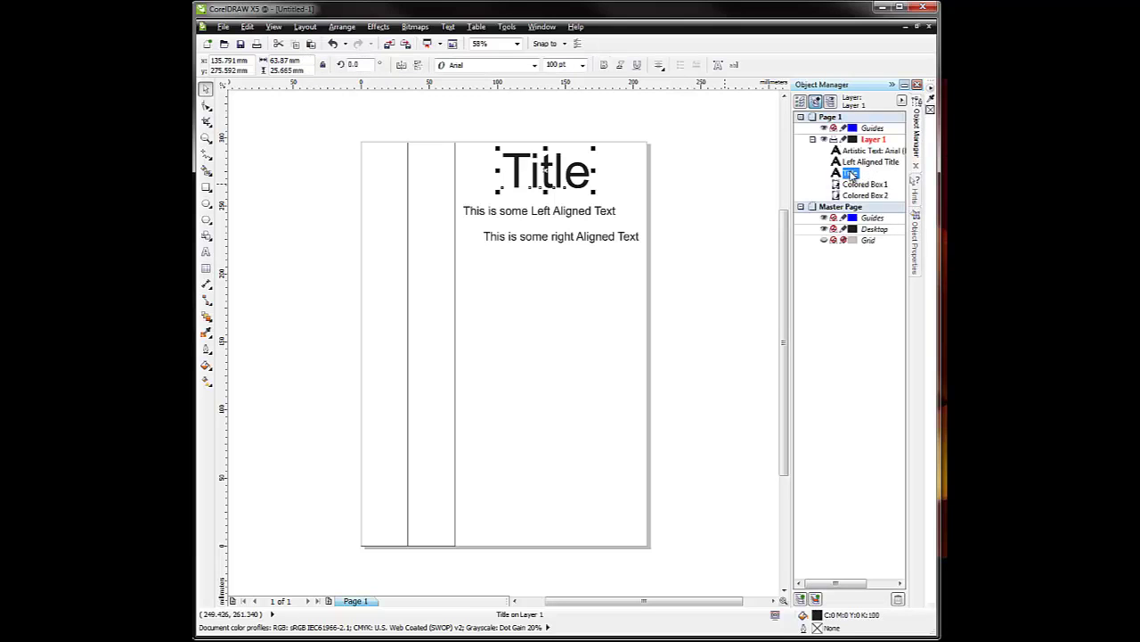
pyautogui.click(871, 163)
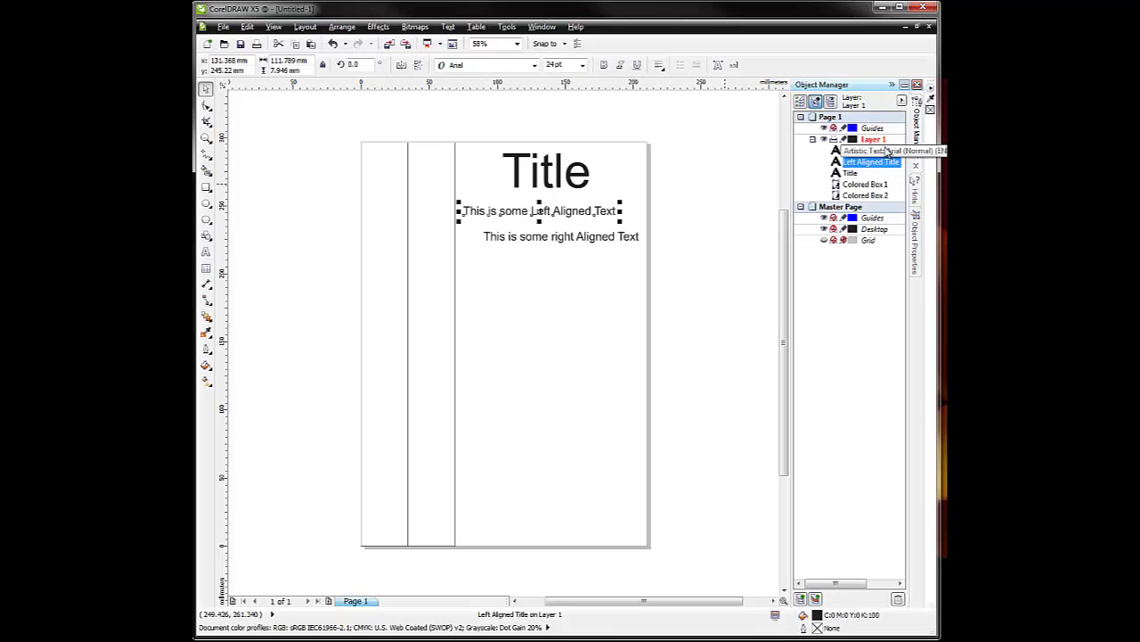
pyautogui.click(877, 151)
pyautogui.rightClick(877, 151)
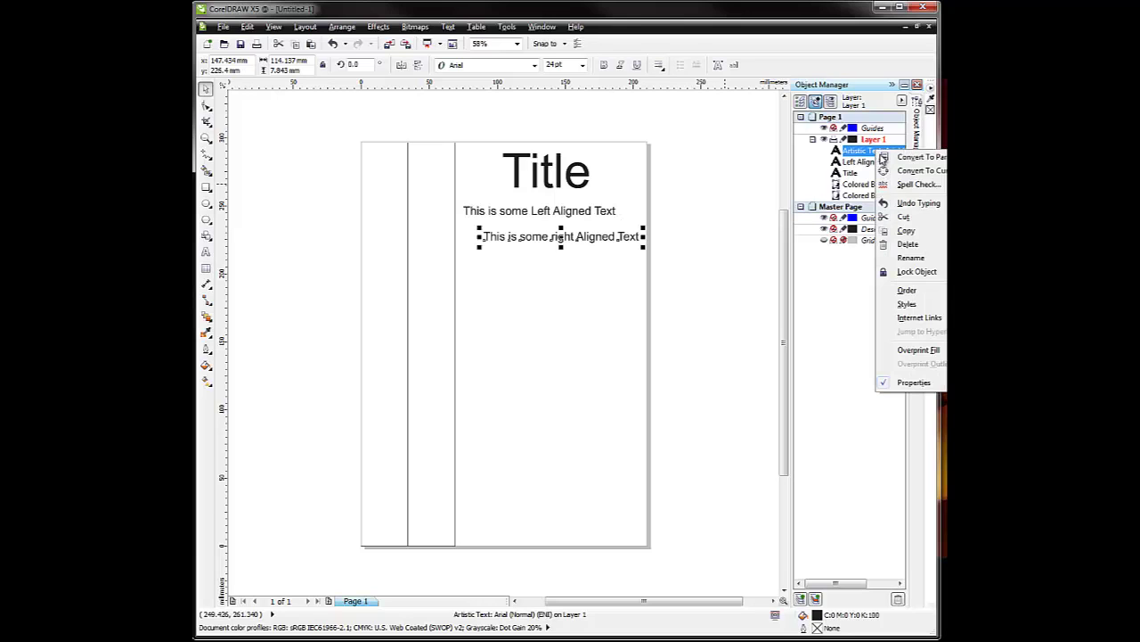
pyautogui.click(913, 258)
pyautogui.write('Right Ali')
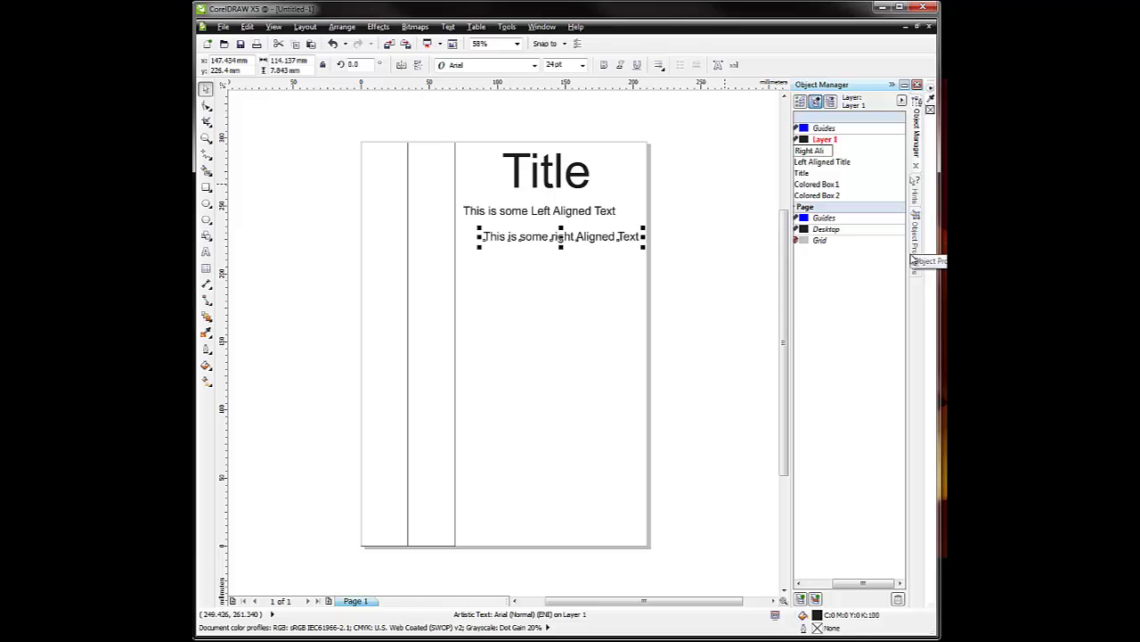
pyautogui.write('gned')
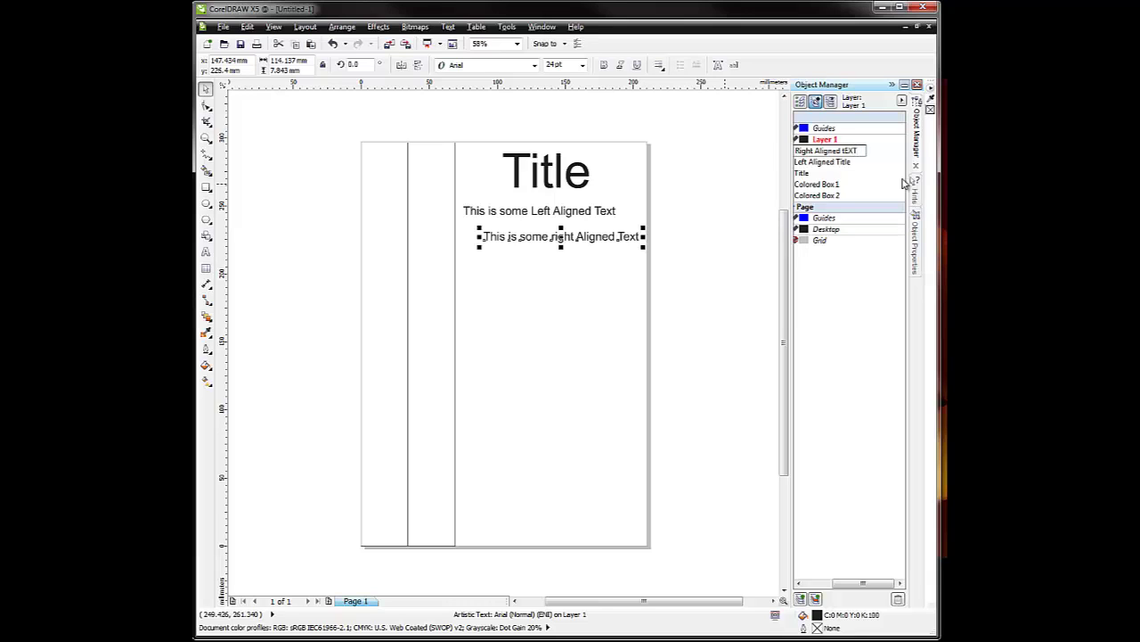
pyautogui.write('te')
pyautogui.press('BackSpace')
pyautogui.press('BackSpace')
pyautogui.write('T')
# Correct the name of the "Left Aligned Title" object to "Left Aligned Text"
pyautogui.click(858, 163)
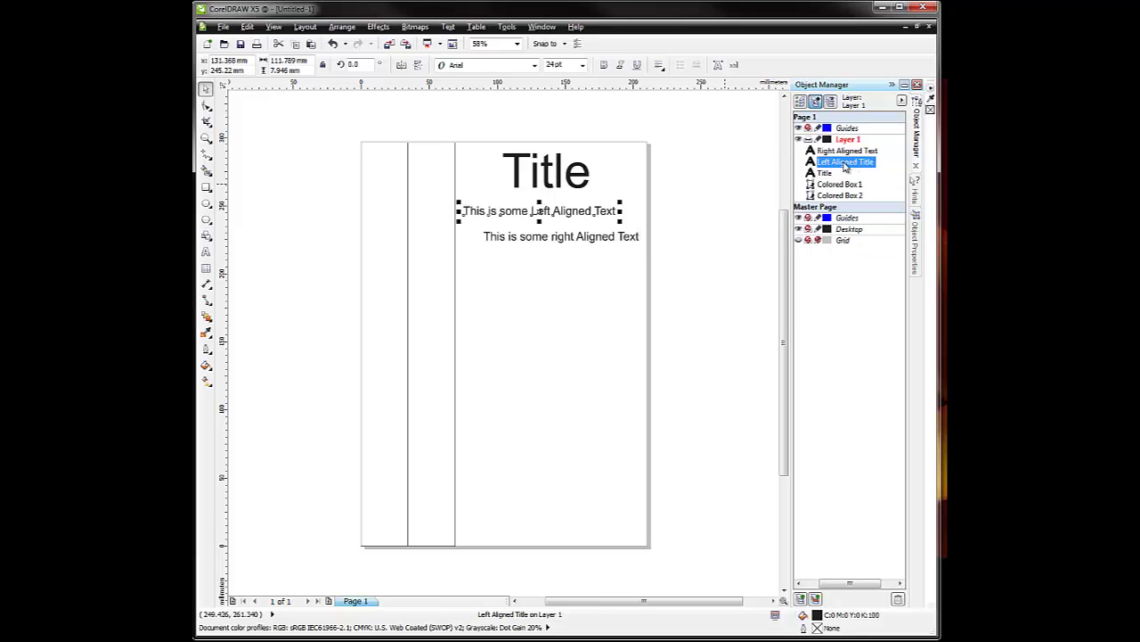
pyautogui.click(869, 168)
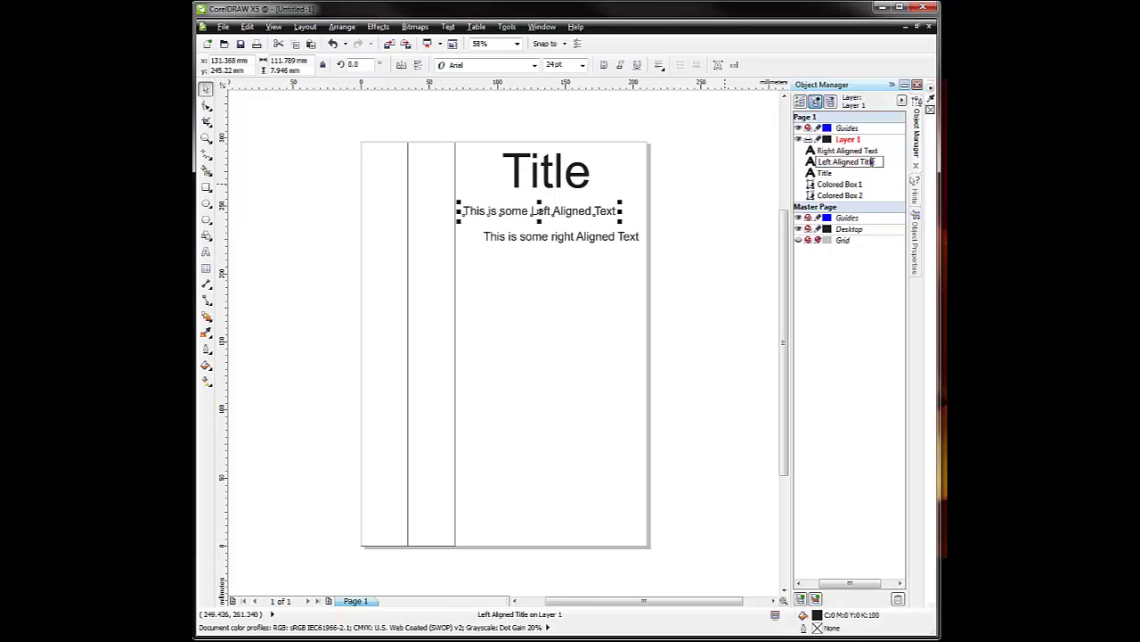
pyautogui.press('BackSpace')
pyautogui.press('BackSpace')
pyautogui.press('BackSpace')
pyautogui.press('BackSpace')
pyautogui.click(870, 264)
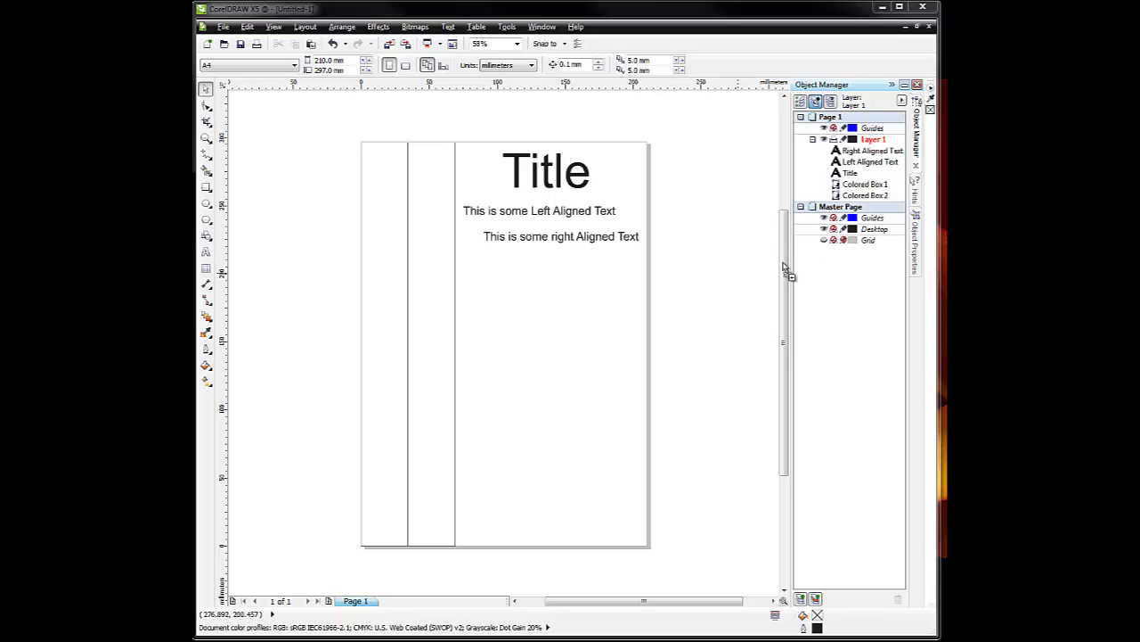
# Bring the portrait photo into the page, place it below the two text lines and scale it to about 69 × 81 mm
pyautogui.hotkey('ctrl', 'v')
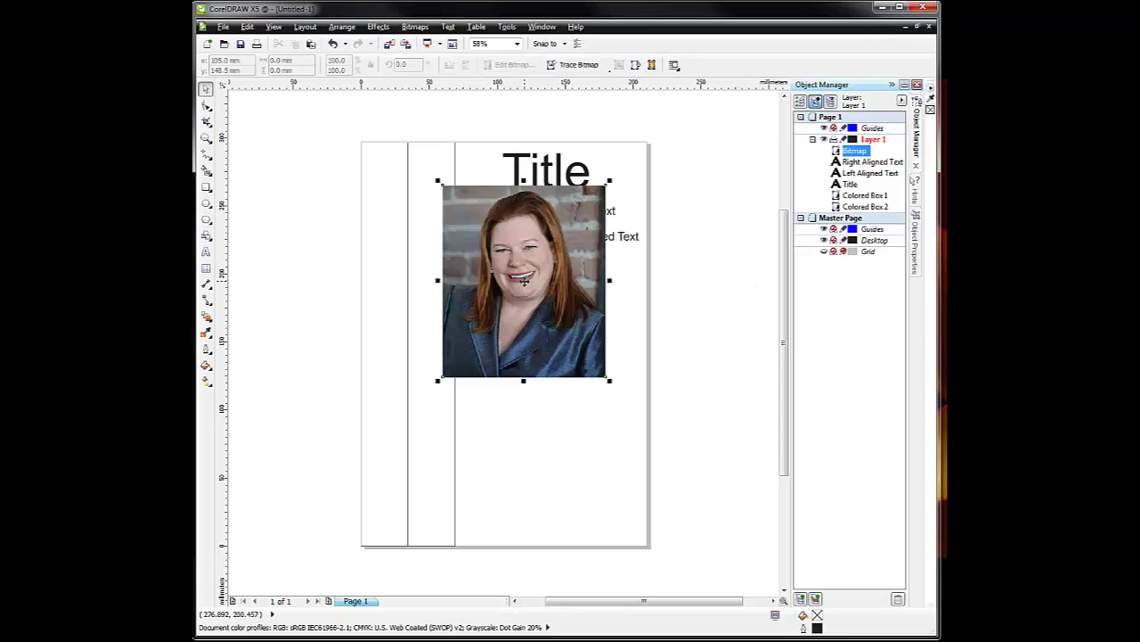
pyautogui.moveTo(515, 263); pyautogui.dragTo(558, 348)
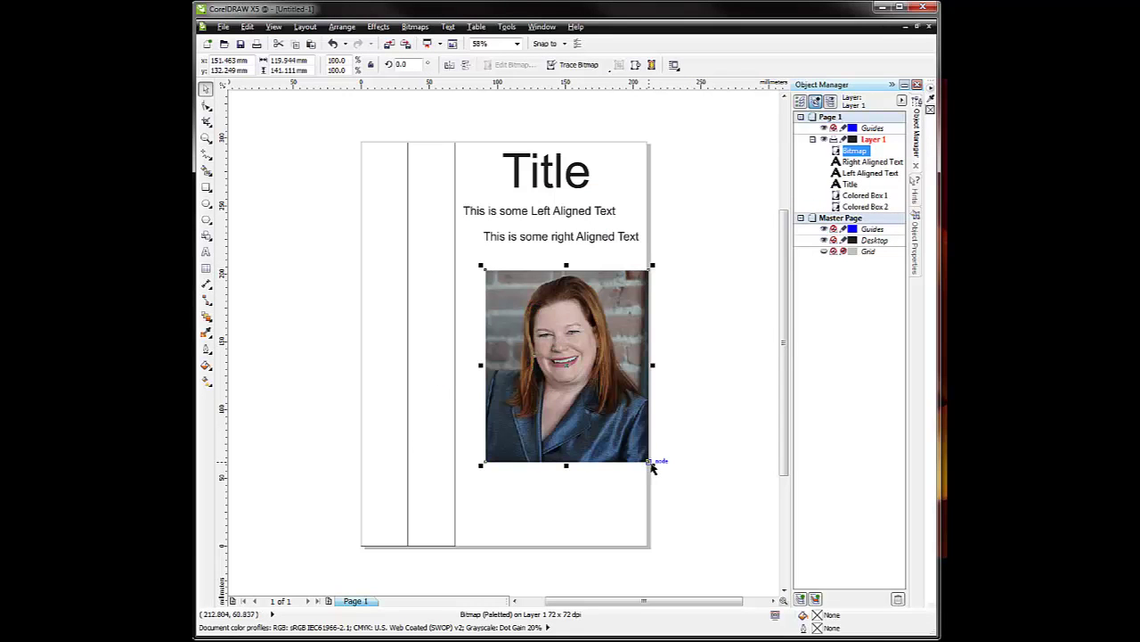
pyautogui.moveTo(653, 463); pyautogui.dragTo(589, 391)
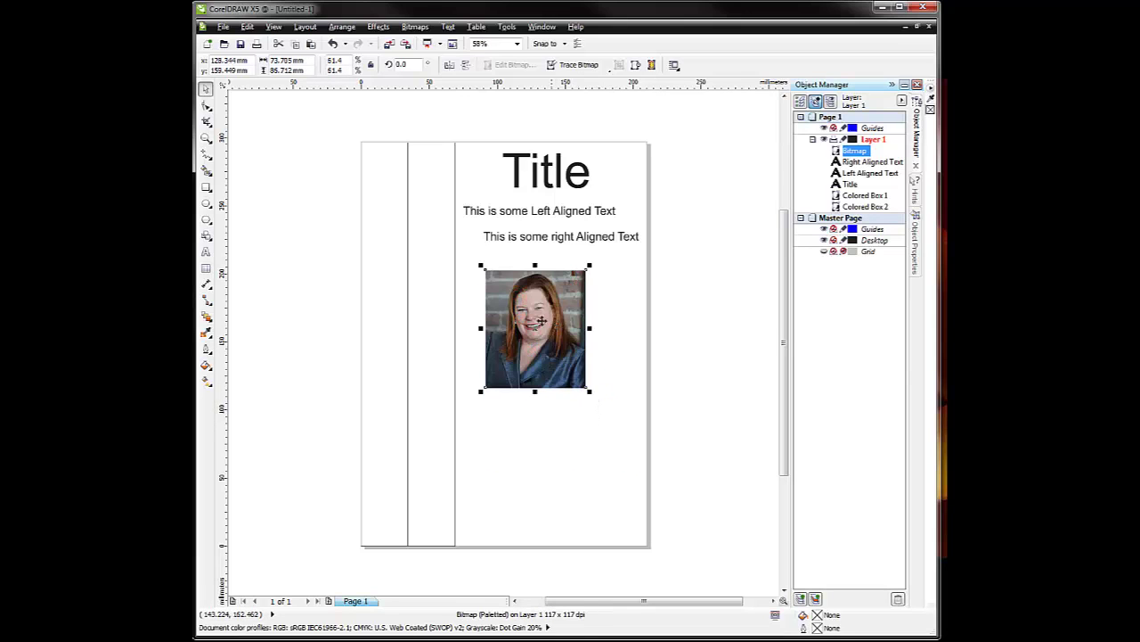
pyautogui.moveTo(542, 321); pyautogui.dragTo(556, 315)
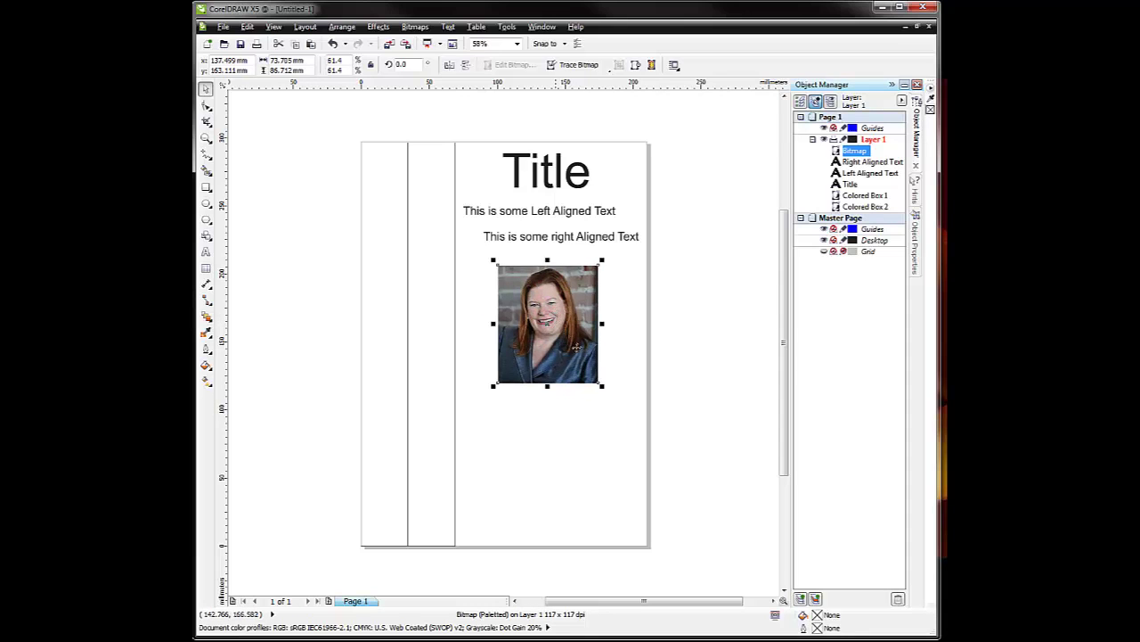
pyautogui.moveTo(600, 383); pyautogui.dragTo(592, 376)
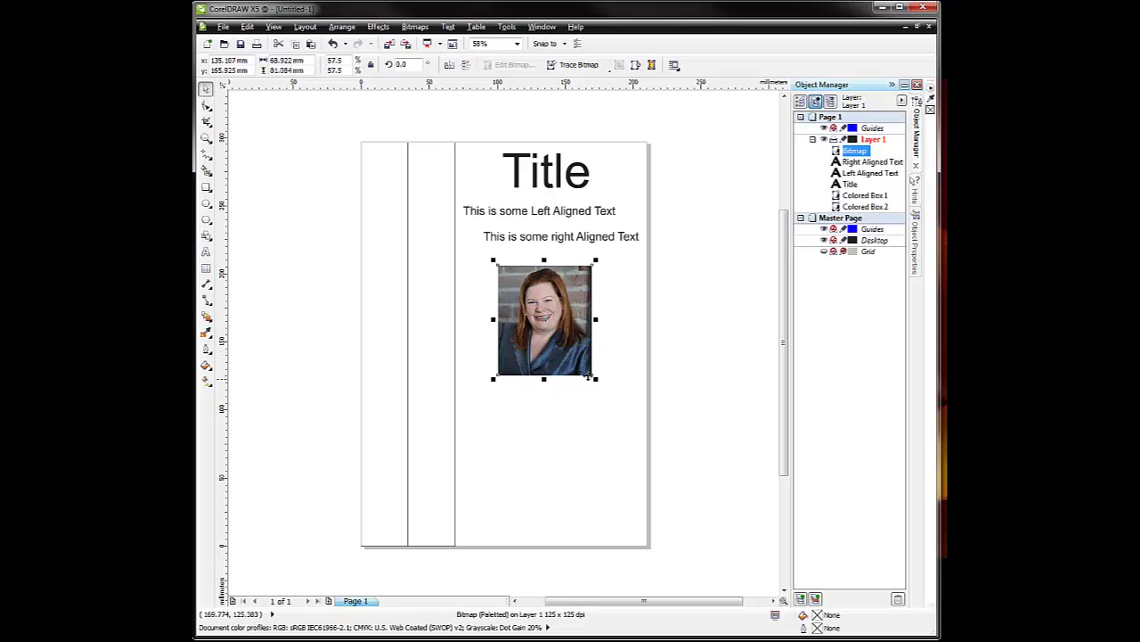
pyautogui.click(544, 296)
pyautogui.click(720, 350)
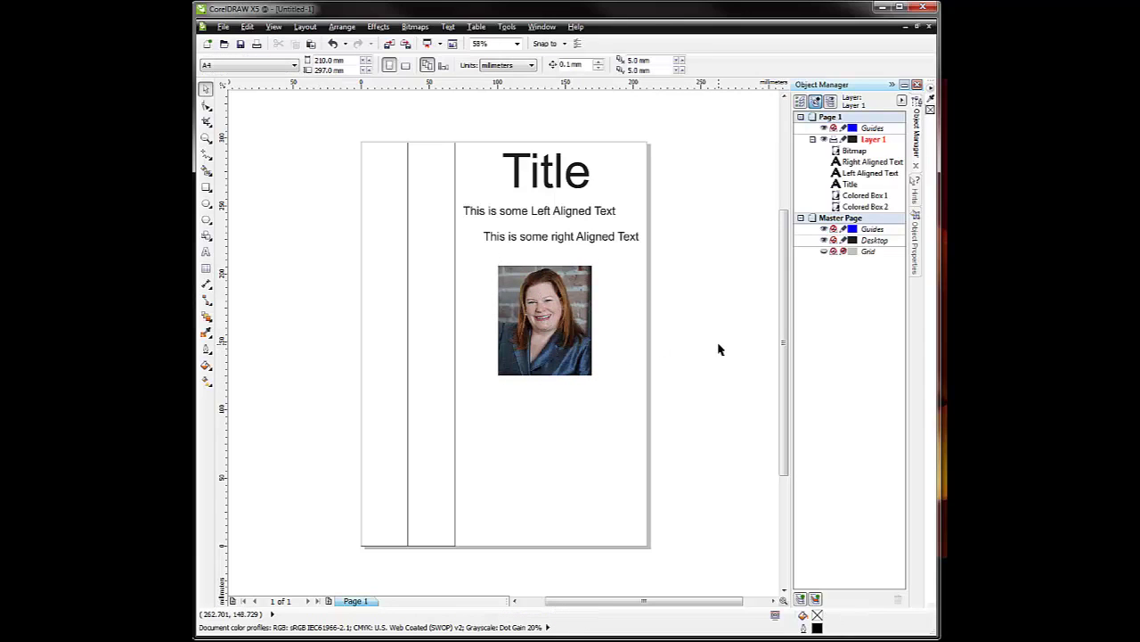
# Rename the portrait photo's bitmap object as "Poster Image"
pyautogui.click(584, 303)
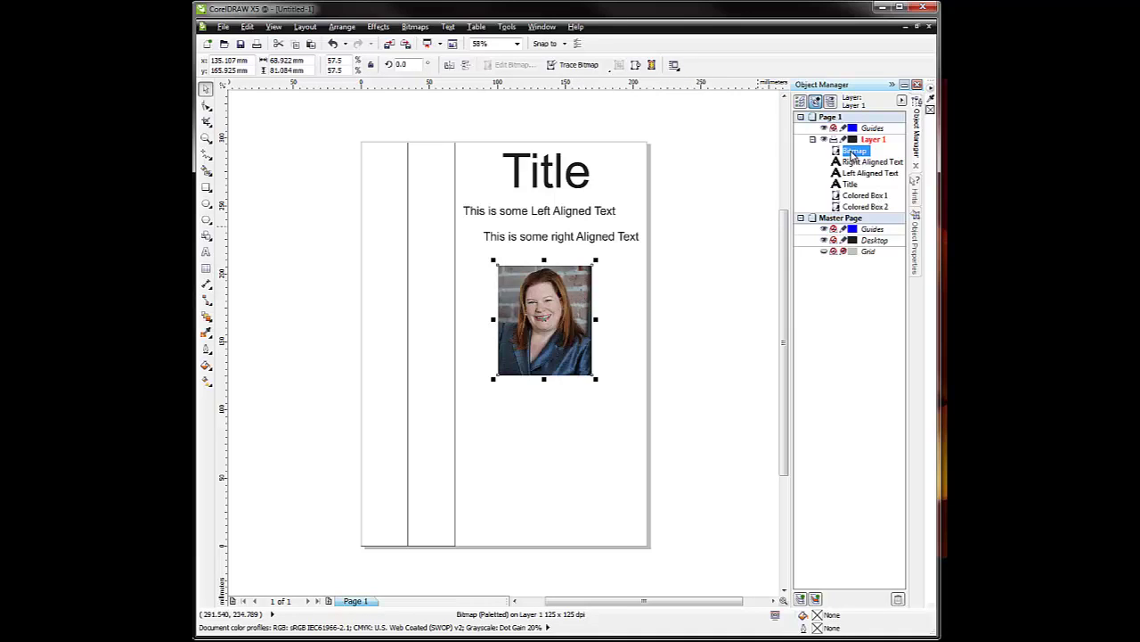
pyautogui.click(853, 152)
pyautogui.write('Image')
pyautogui.write('Te')
pyautogui.click(765, 183)
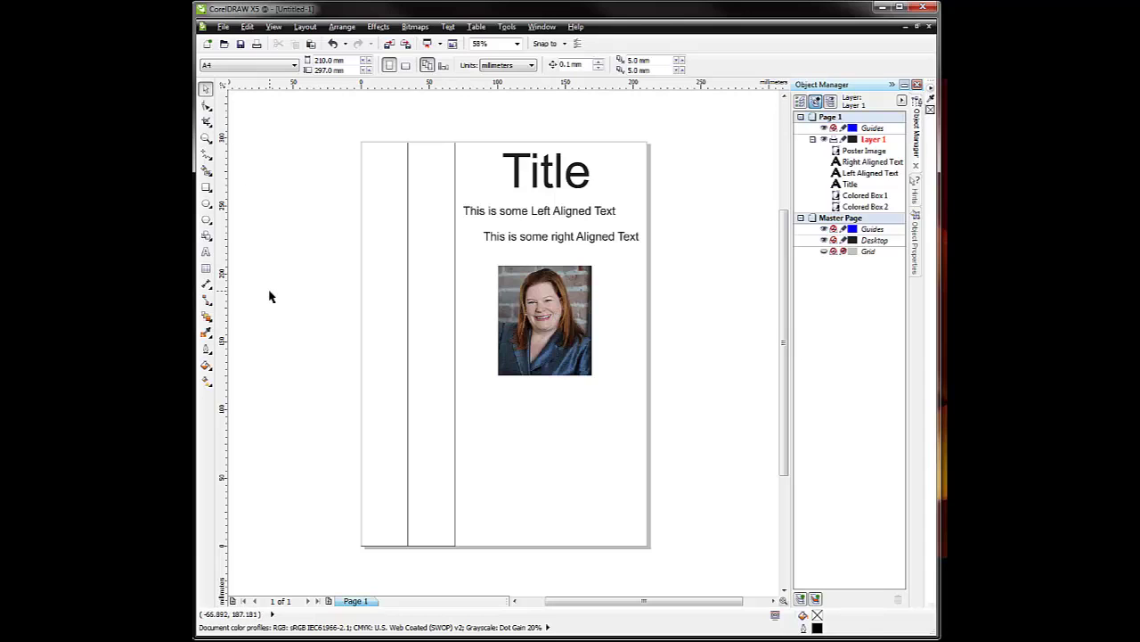
# Add a paragraph text frame of about 133 × 54 mm below the photo containing "This is a paragrapgh of text"
pyautogui.click(205, 251)
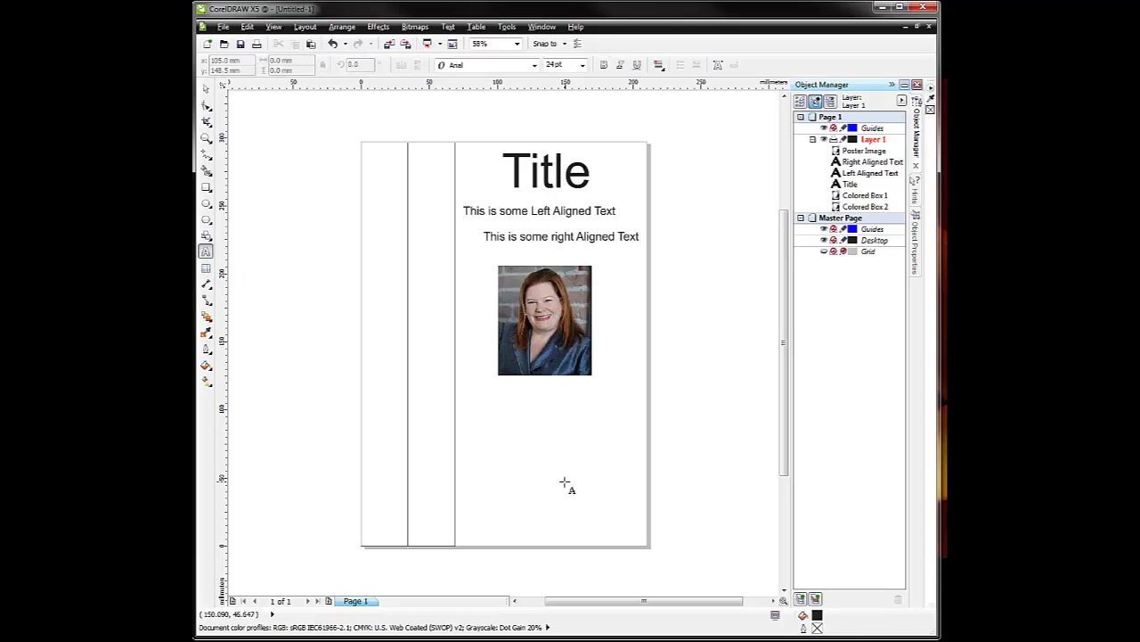
pyautogui.click(471, 398)
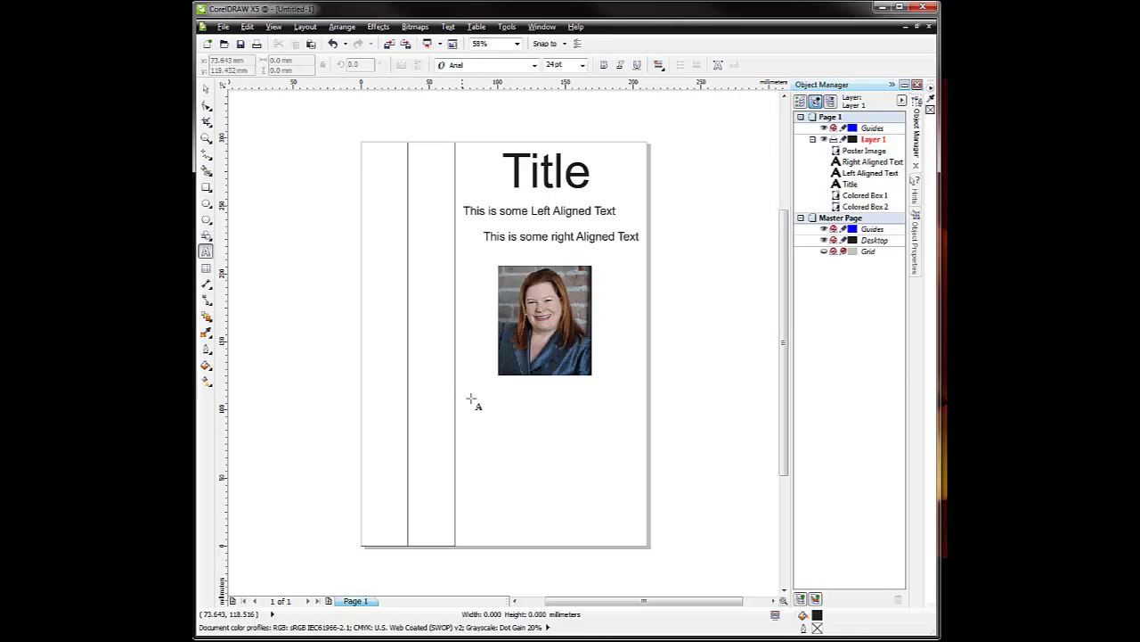
pyautogui.moveTo(470, 398); pyautogui.dragTo(641, 455)
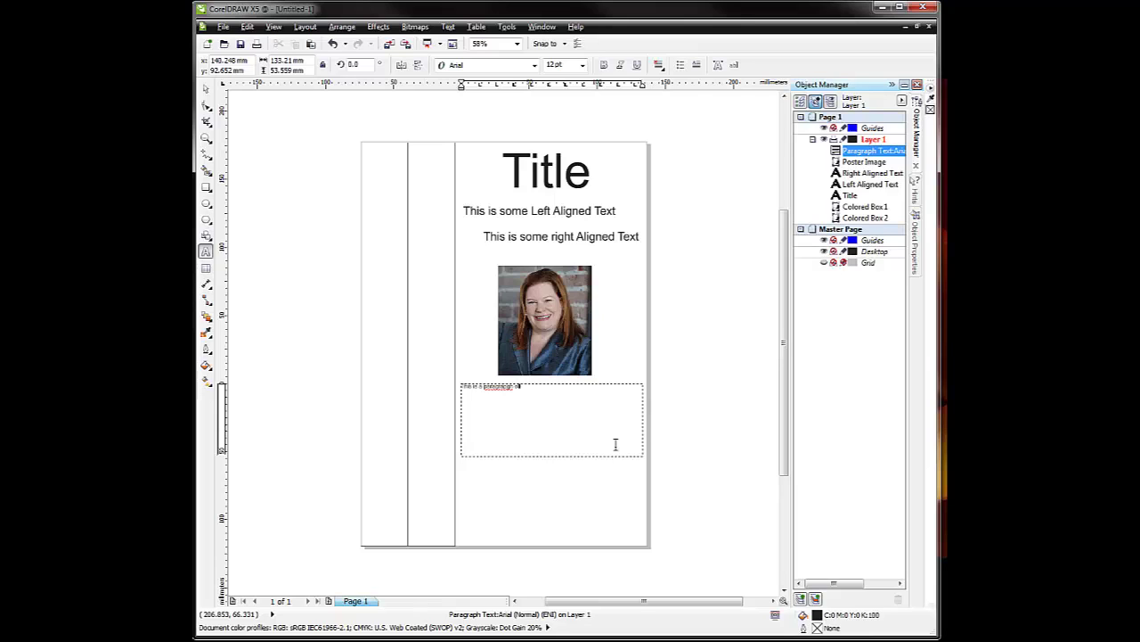
pyautogui.click(552, 385)
# Set the font size of all the text in the paragraph frame to 25 pt
pyautogui.click(916, 255)
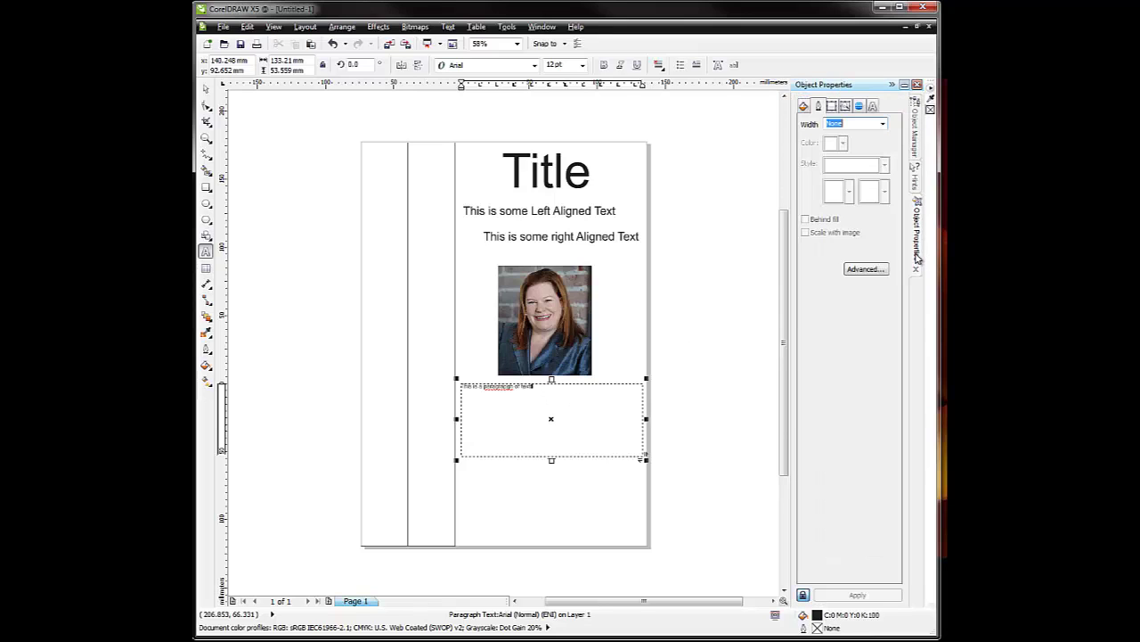
pyautogui.click(874, 105)
pyautogui.click(853, 166)
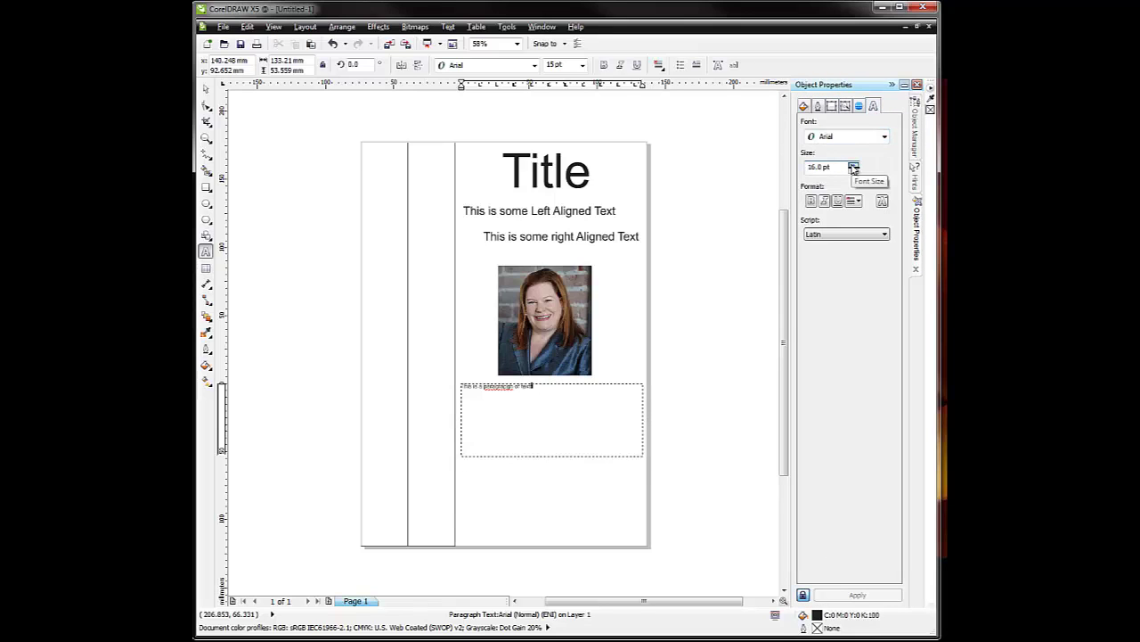
pyautogui.click(545, 400)
pyautogui.hotkey('ctrl', 'a')
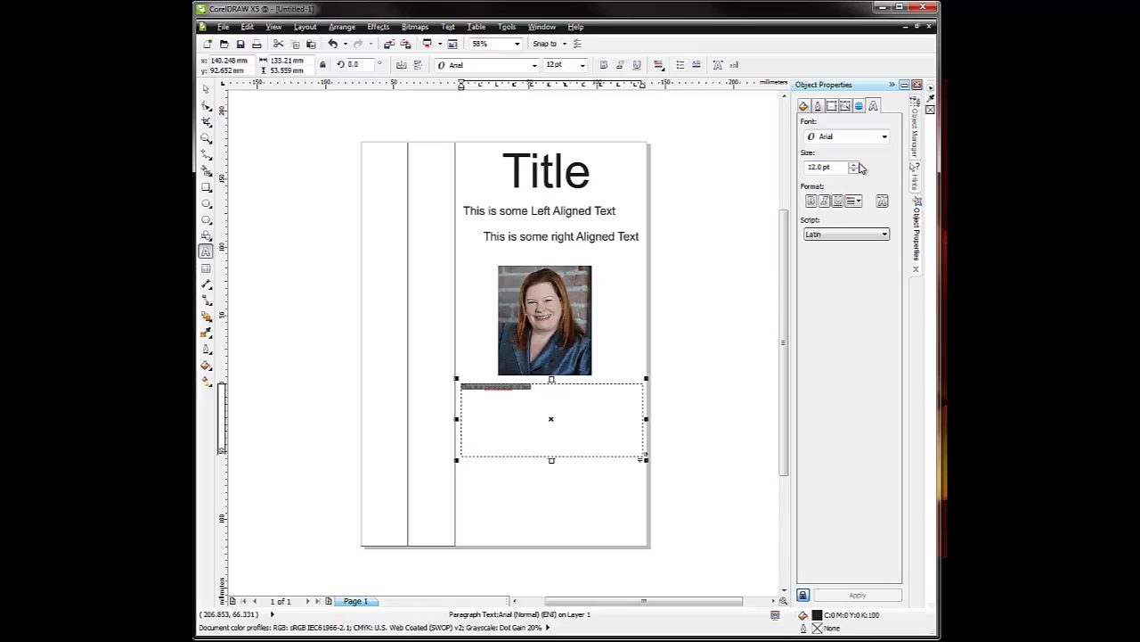
pyautogui.click(854, 165)
pyautogui.click(853, 166)
pyautogui.click(854, 166)
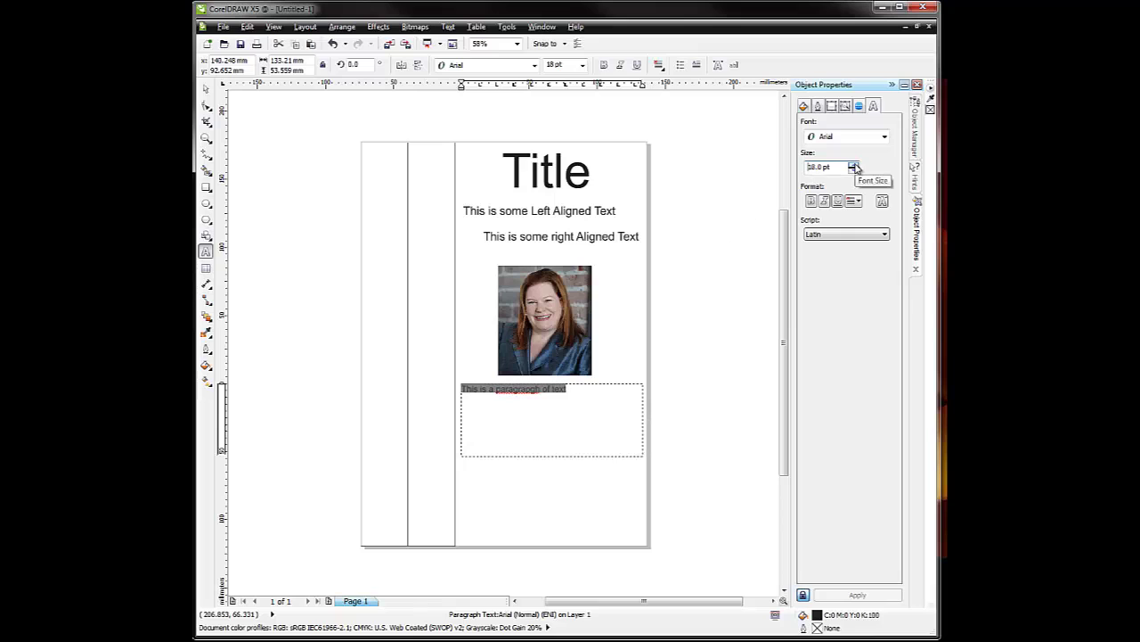
pyautogui.click(854, 166)
pyautogui.click(854, 166)
pyautogui.click(854, 166)
pyautogui.click(854, 166)
pyautogui.click(590, 425)
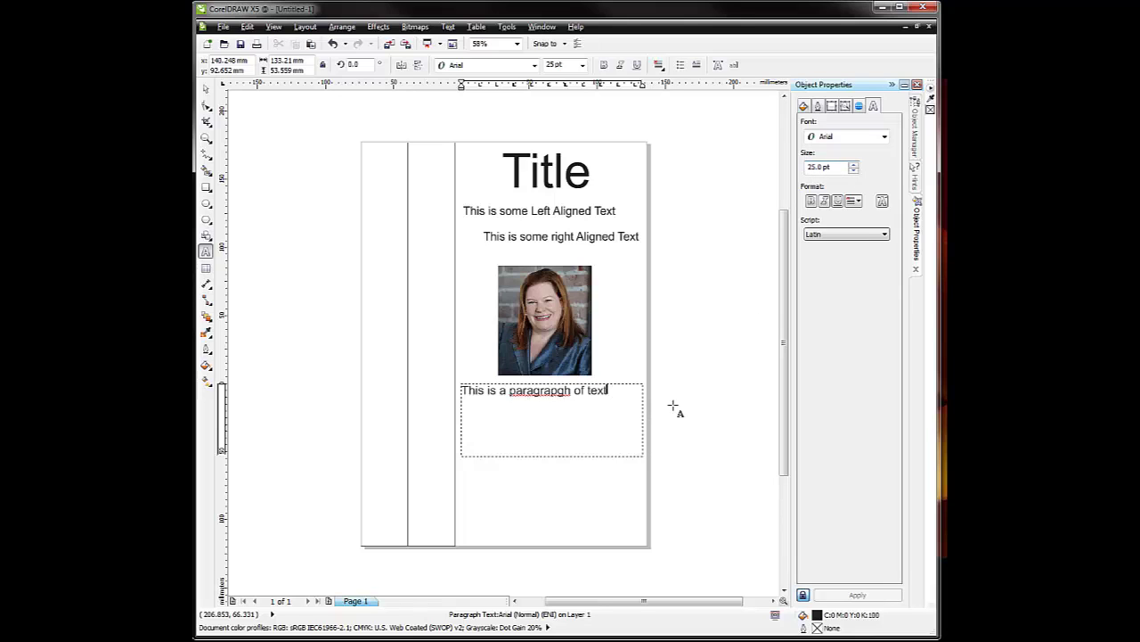
# Extend the paragraph text with ", this is just some sample data to be used" and deselect the frame
pyautogui.press('Escape')
pyautogui.write(', thi')
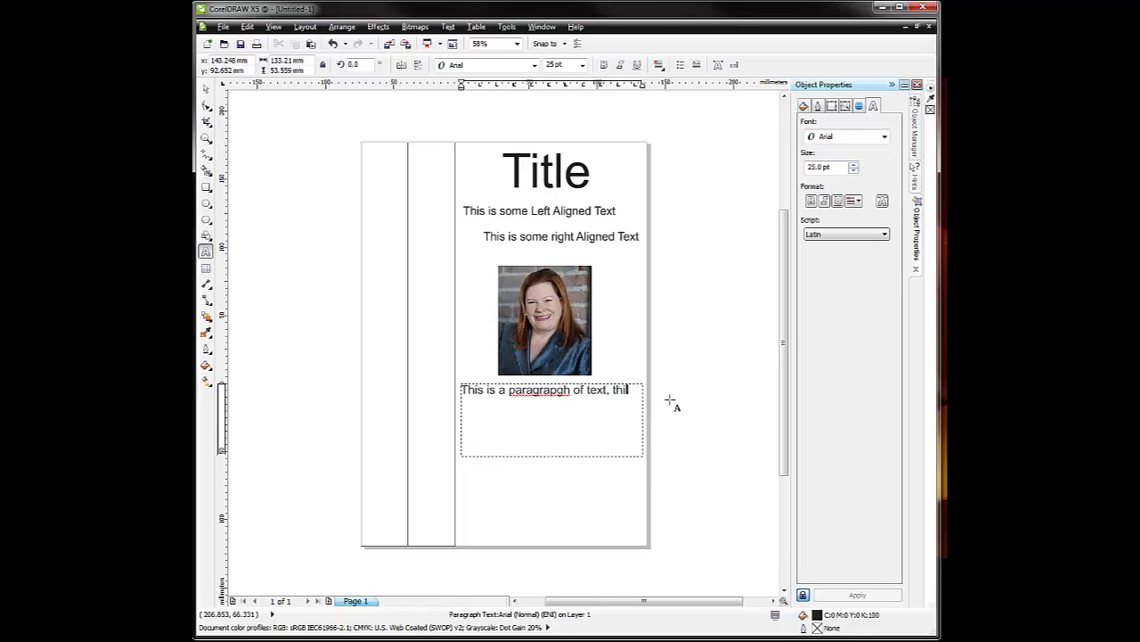
pyautogui.write('s is just some sample data to')
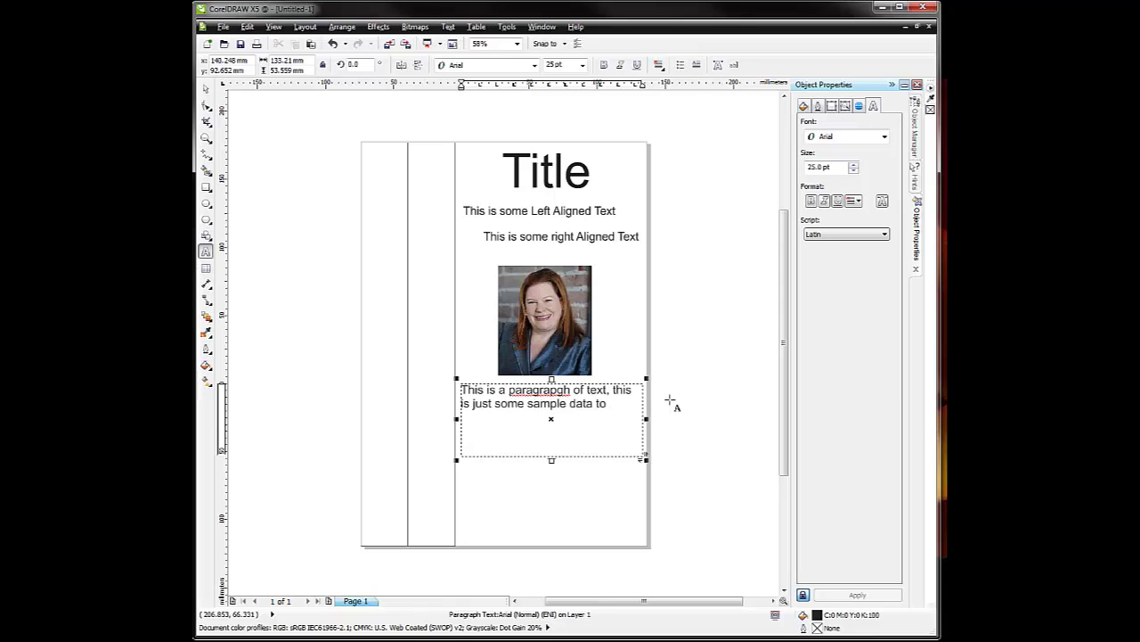
pyautogui.write(' be used')
pyautogui.click(206, 90)
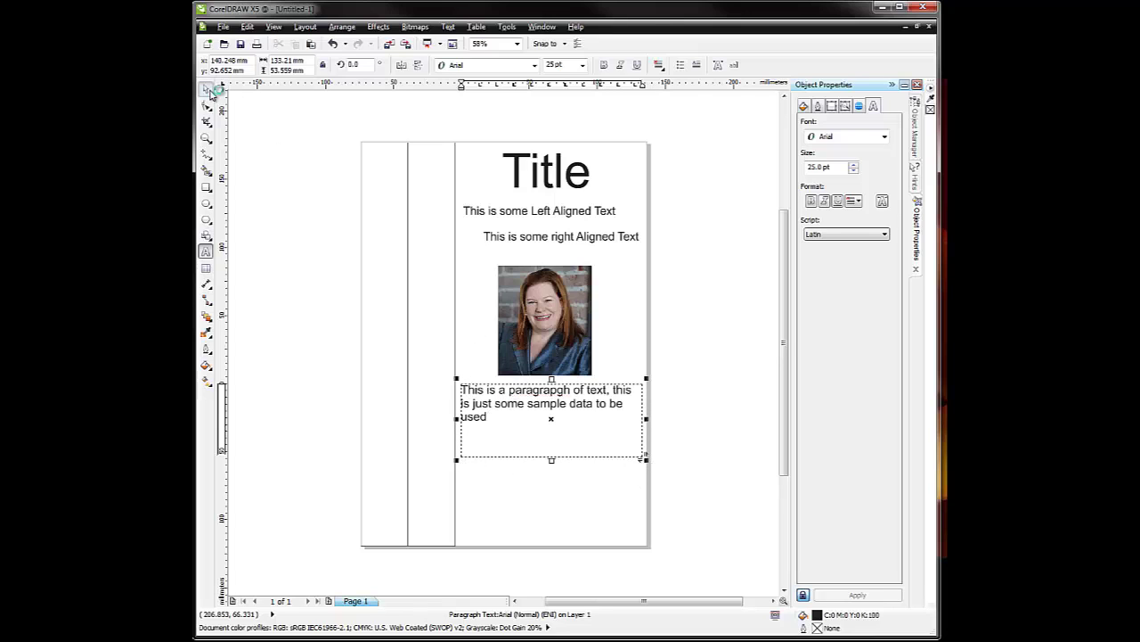
pyautogui.click(313, 186)
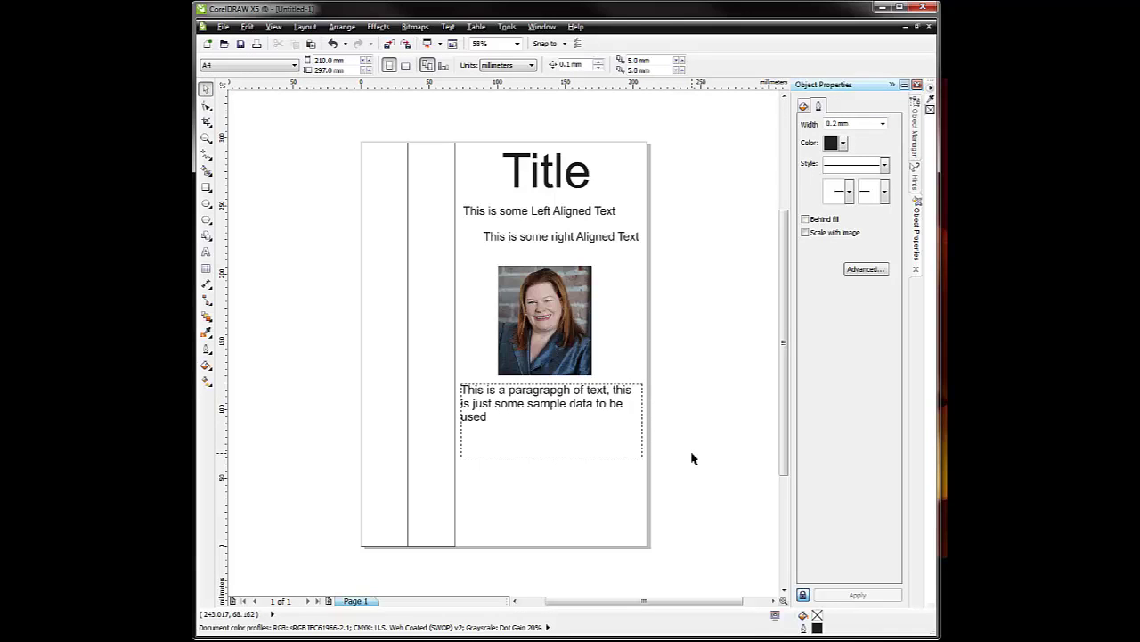
# Set the alignment of the paragraph text below the photo to Full Justify
pyautogui.click(537, 402)
pyautogui.click(873, 106)
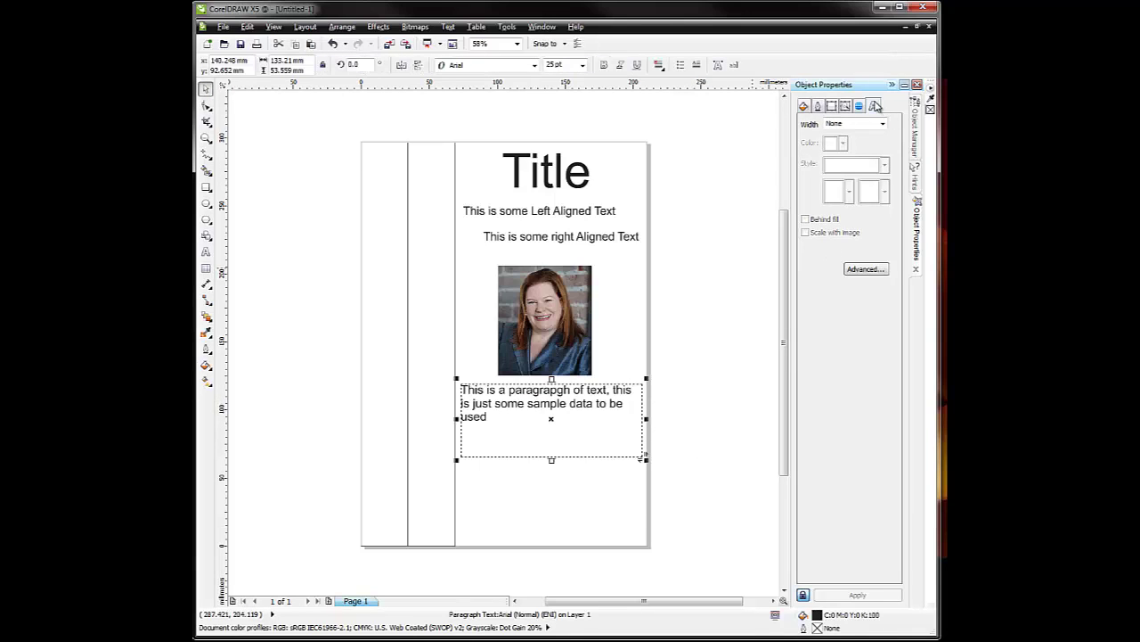
pyautogui.click(855, 201)
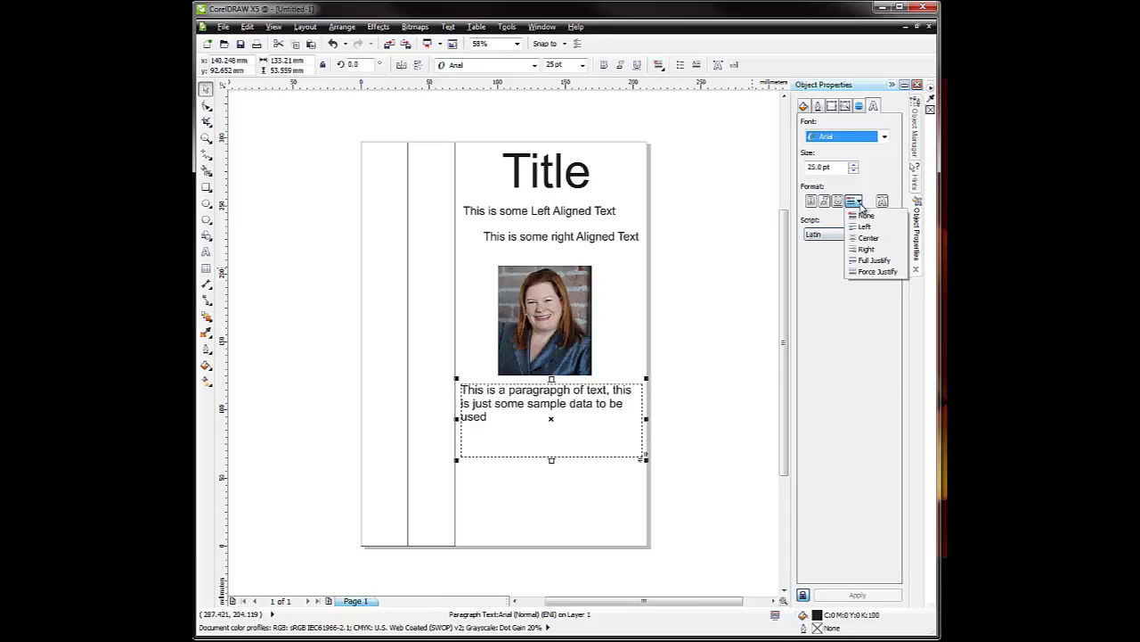
pyautogui.click(889, 260)
pyautogui.click(689, 415)
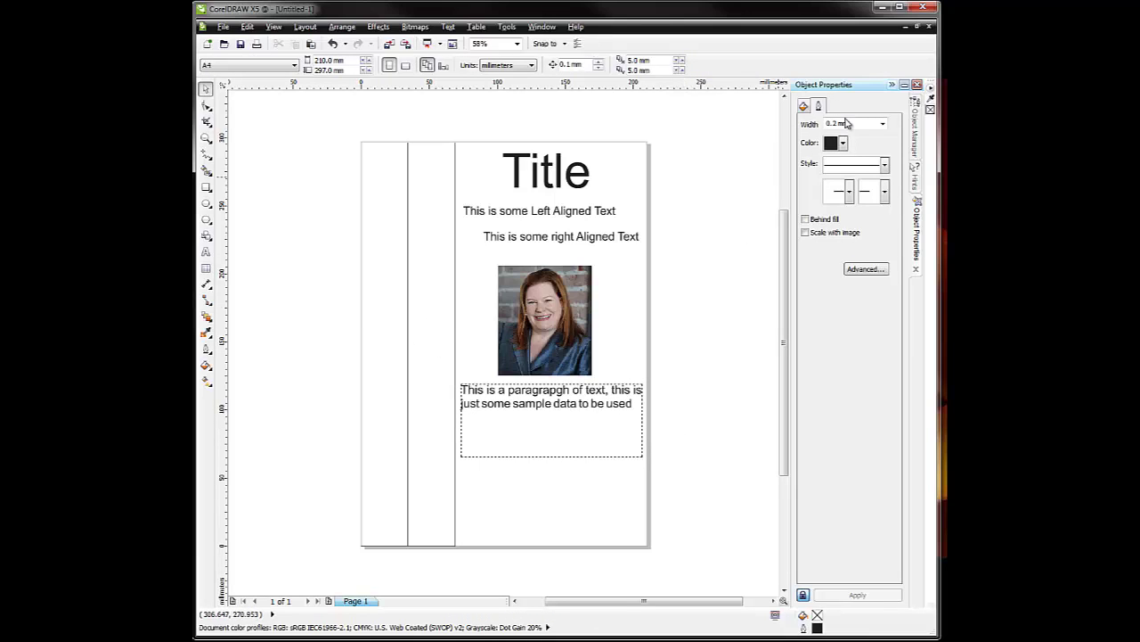
# Rename the paragraph text object as "Poster paragrapgh Text"
pyautogui.click(918, 132)
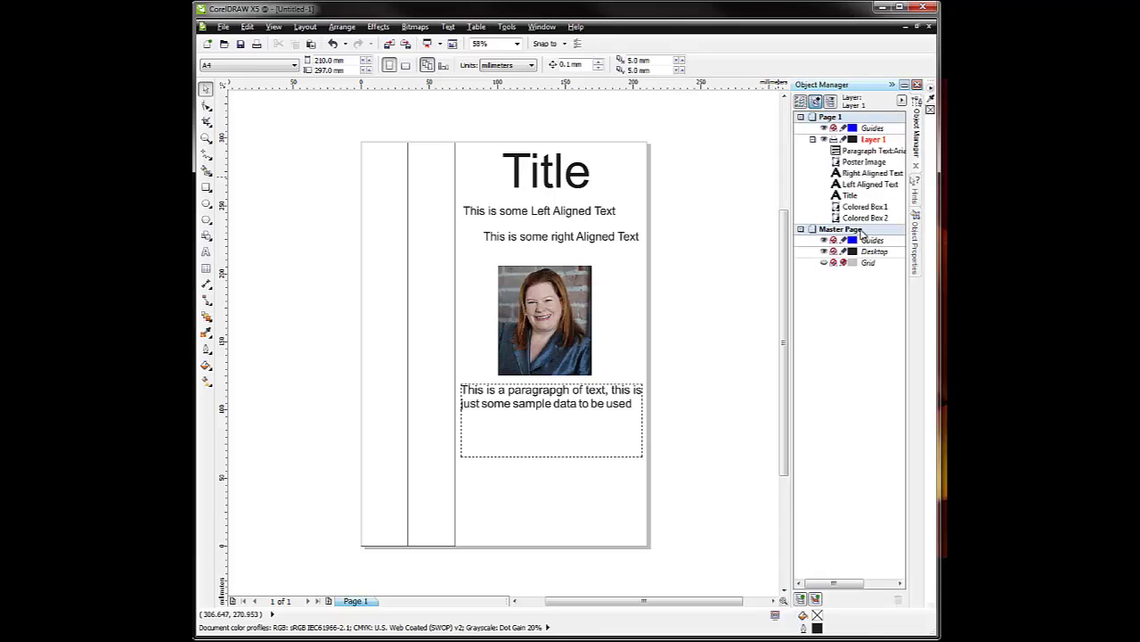
pyautogui.click(854, 153)
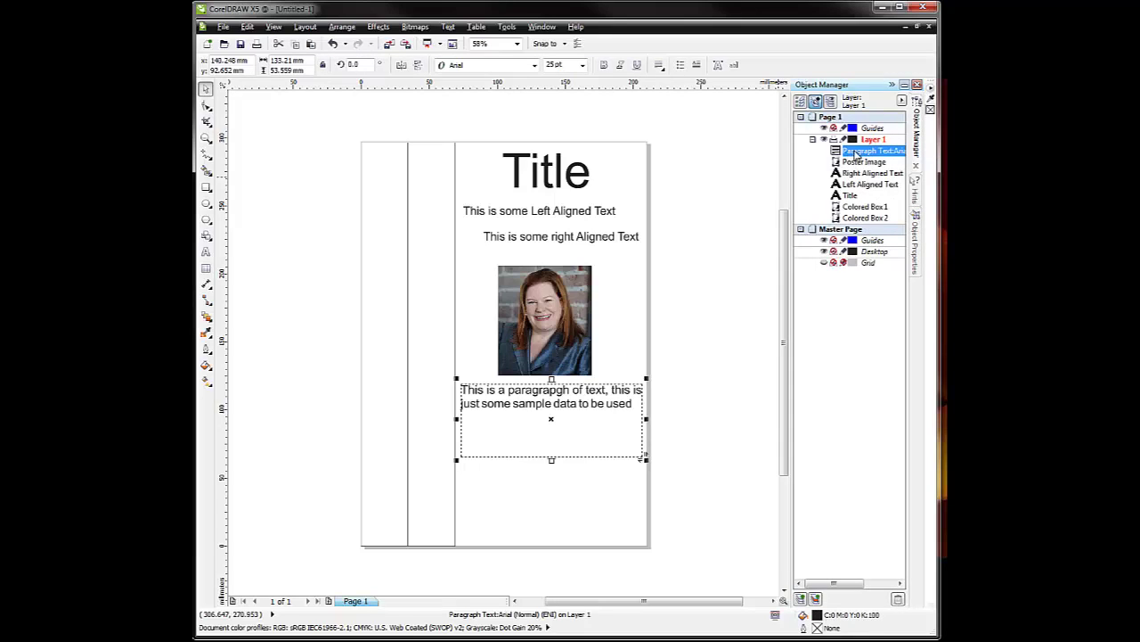
pyautogui.click(855, 153)
pyautogui.write('Poster paragrapgh Text')
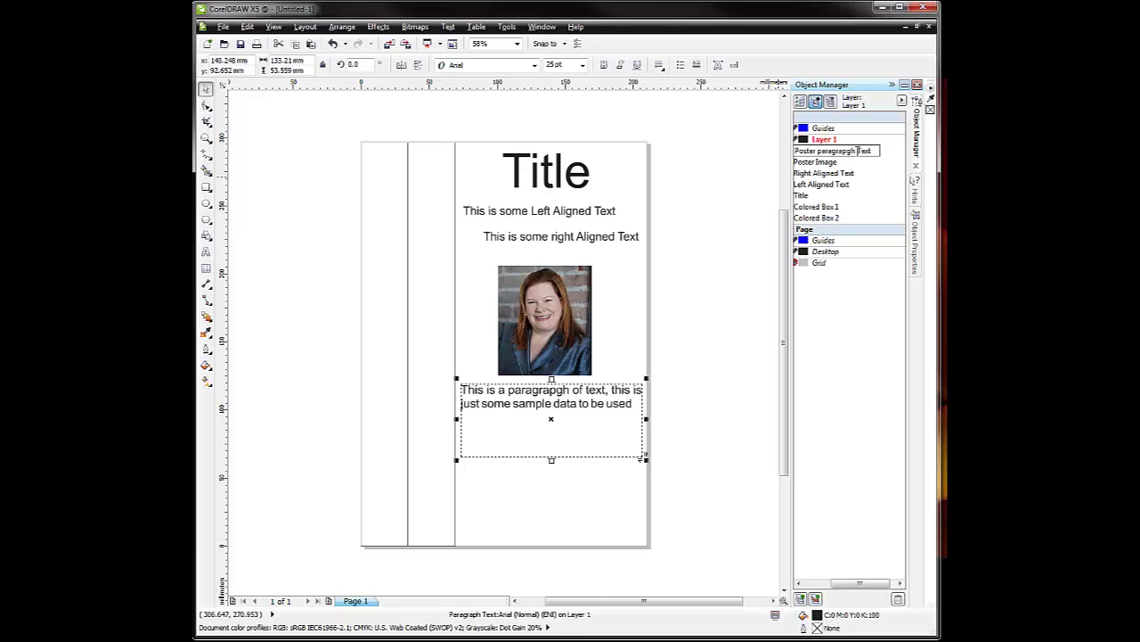
pyautogui.click(736, 262)
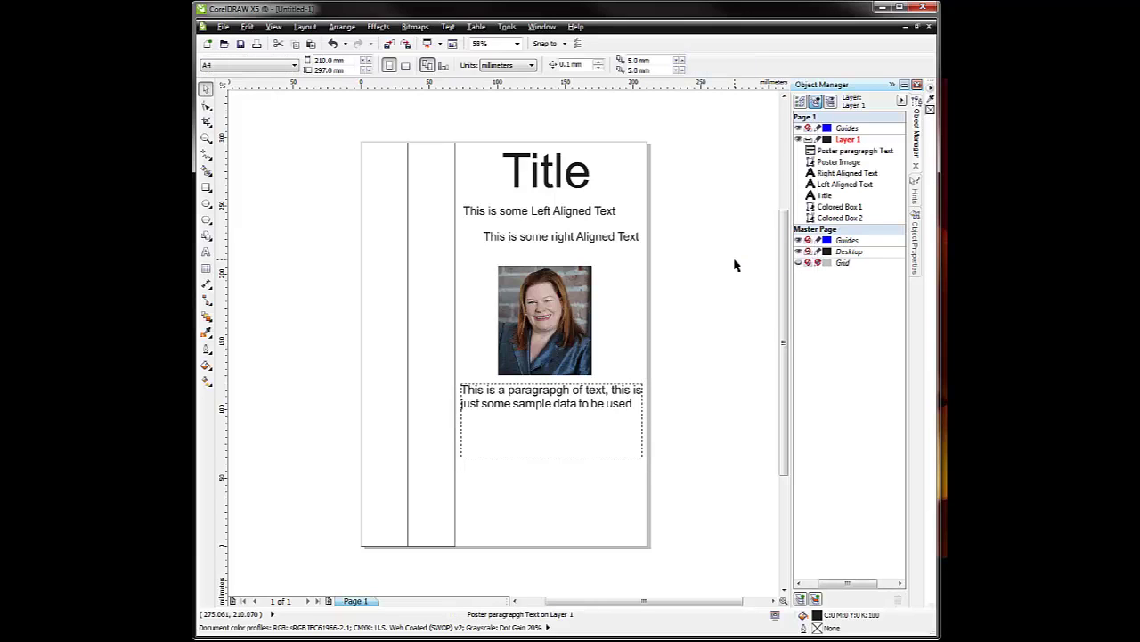
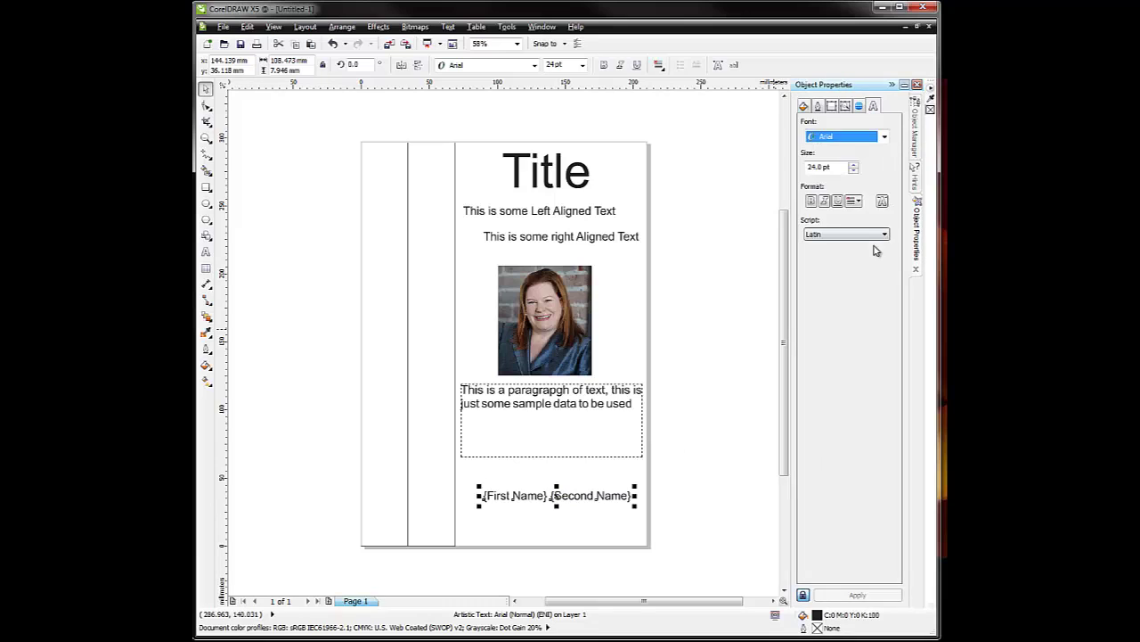
# Set the "{First Name} {Second Name}" text to Right alignment and rename its object as "firstname; secondname"
pyautogui.click(858, 202)
pyautogui.click(882, 250)
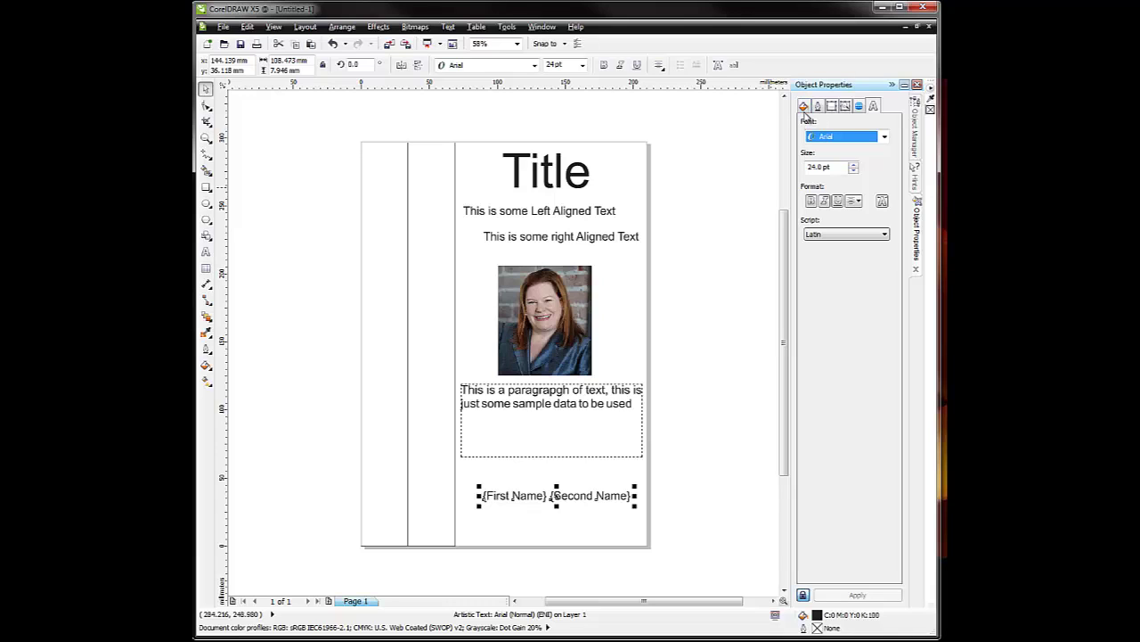
pyautogui.click(913, 131)
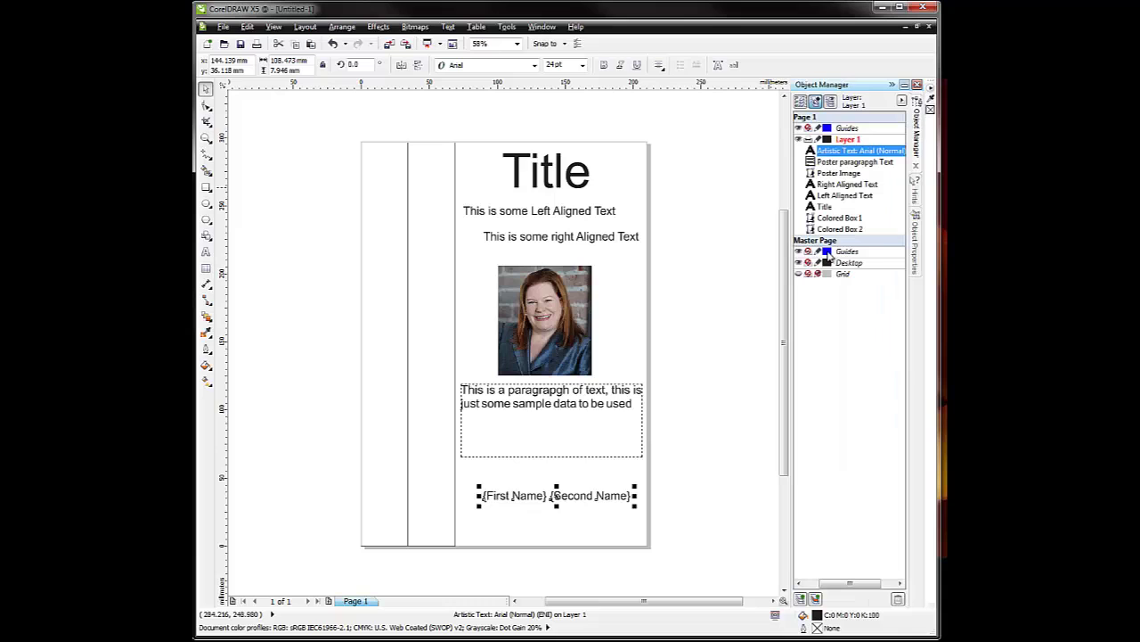
pyautogui.rightClick(845, 152)
pyautogui.click(887, 260)
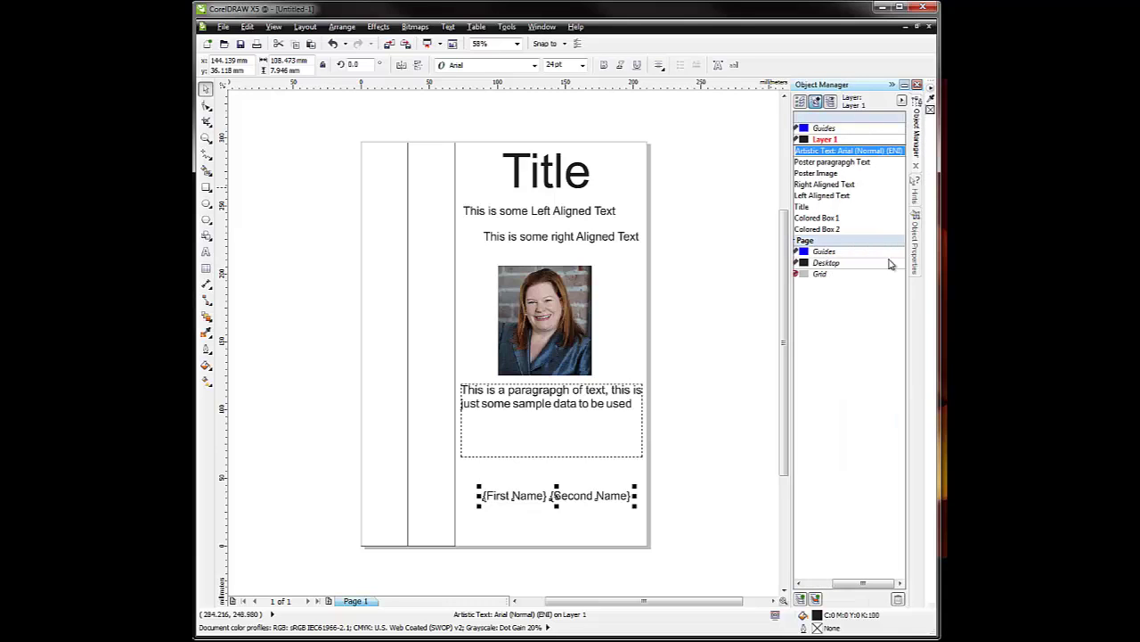
pyautogui.write('Fi')
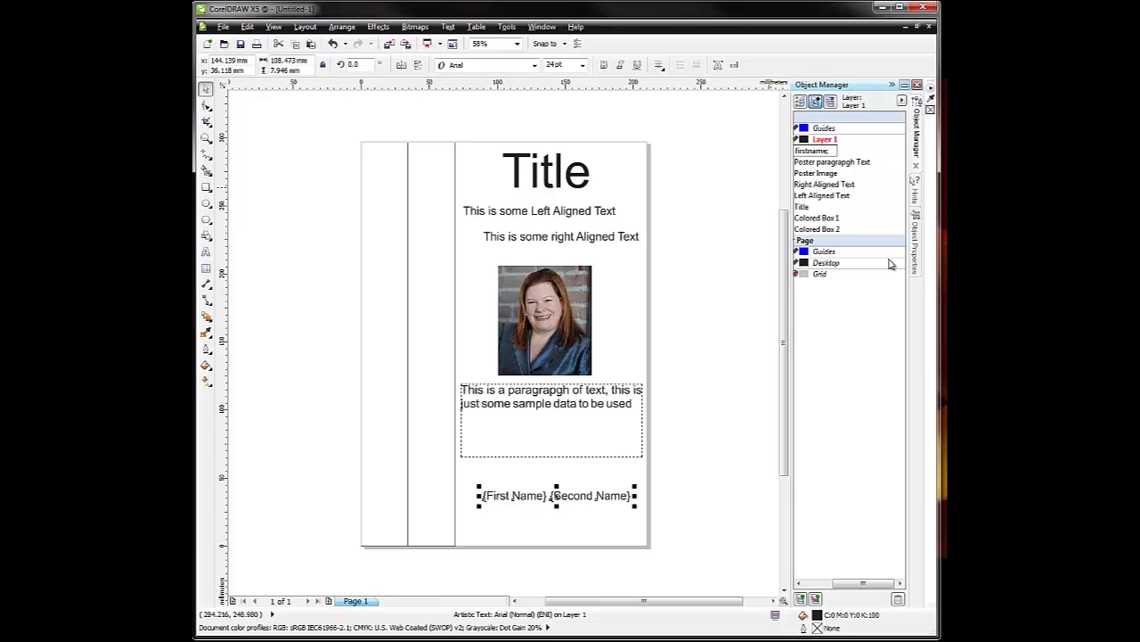
pyautogui.write('rstname; secondname')
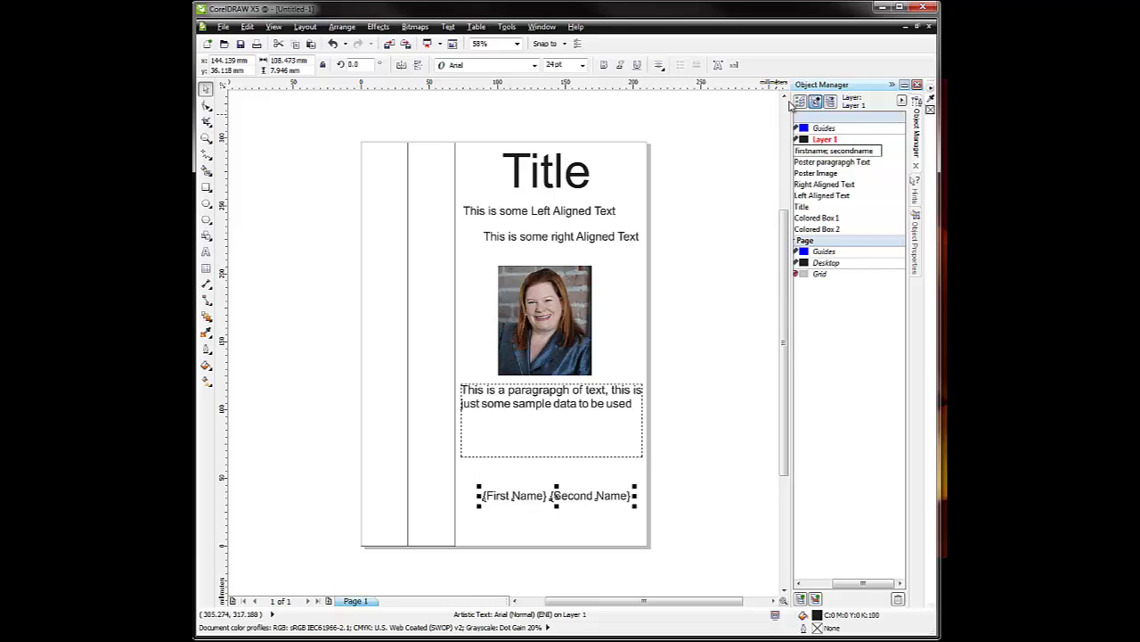
pyautogui.click(832, 163)
pyautogui.click(723, 301)
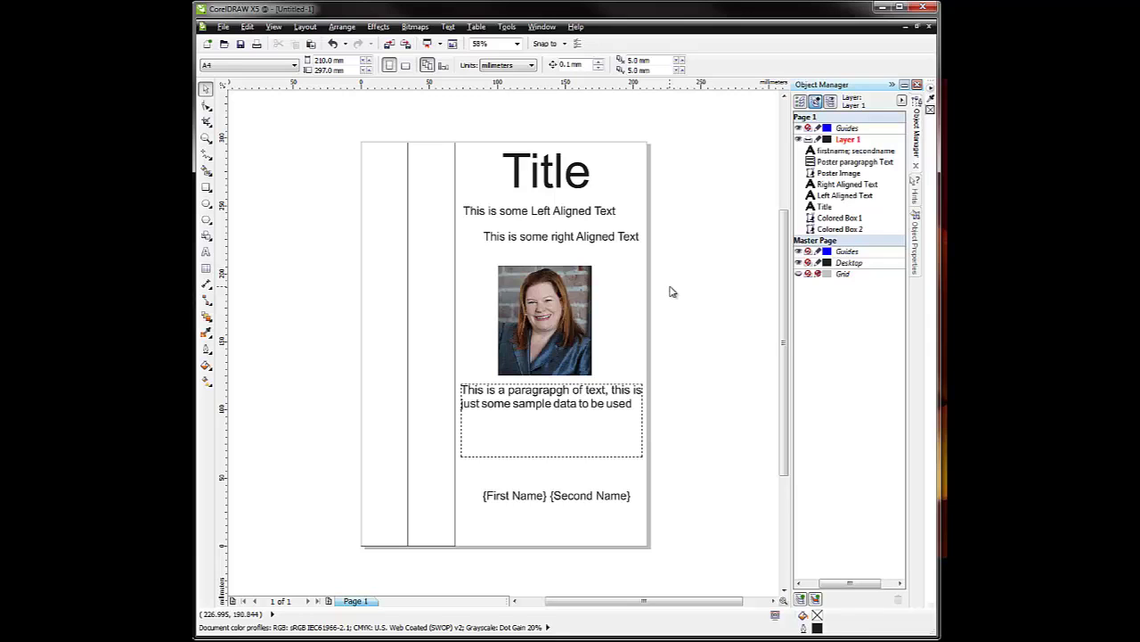
# Save the drawing to the Desktop as "Poster-template-dcu" in CDR format and close CorelDRAW
pyautogui.hotkey('ctrl', 's')
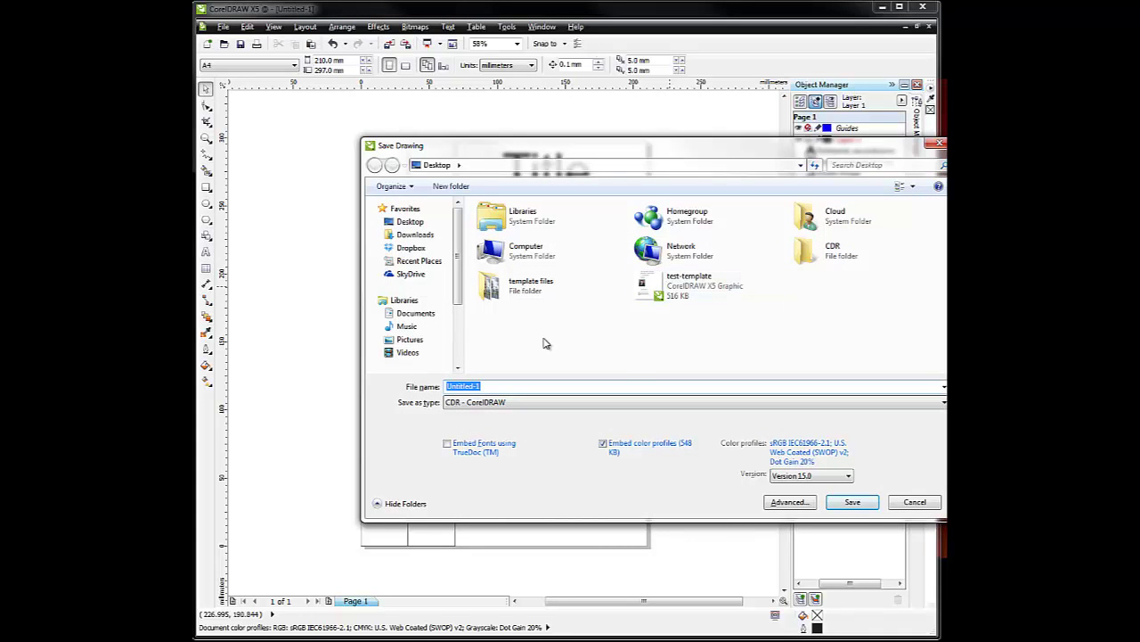
pyautogui.write('Poster-template-dcu')
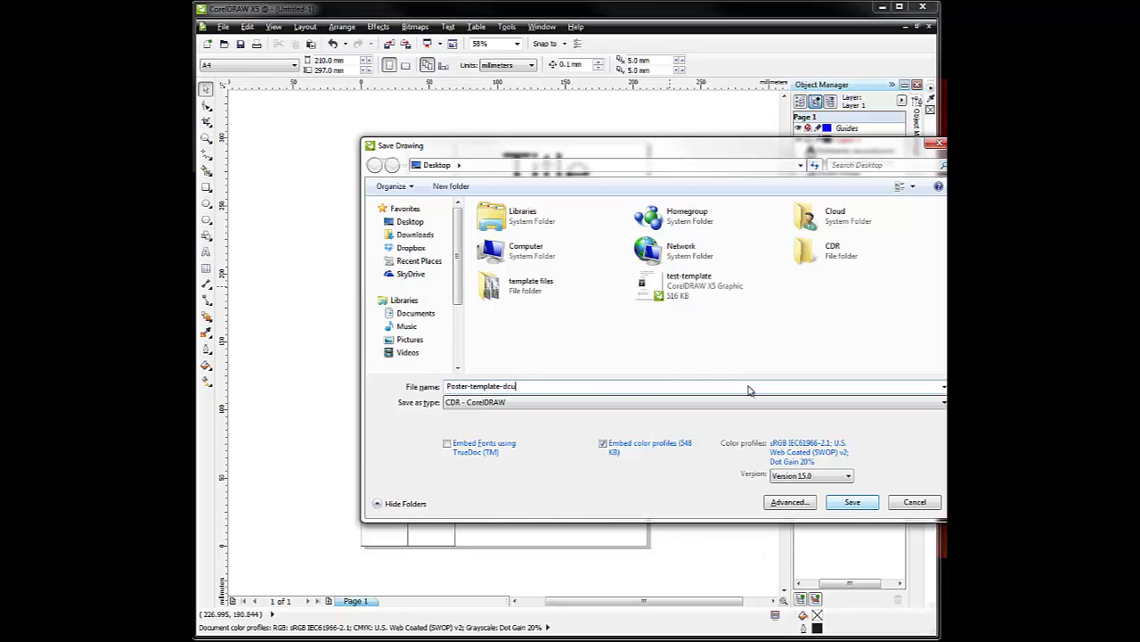
pyautogui.click(850, 502)
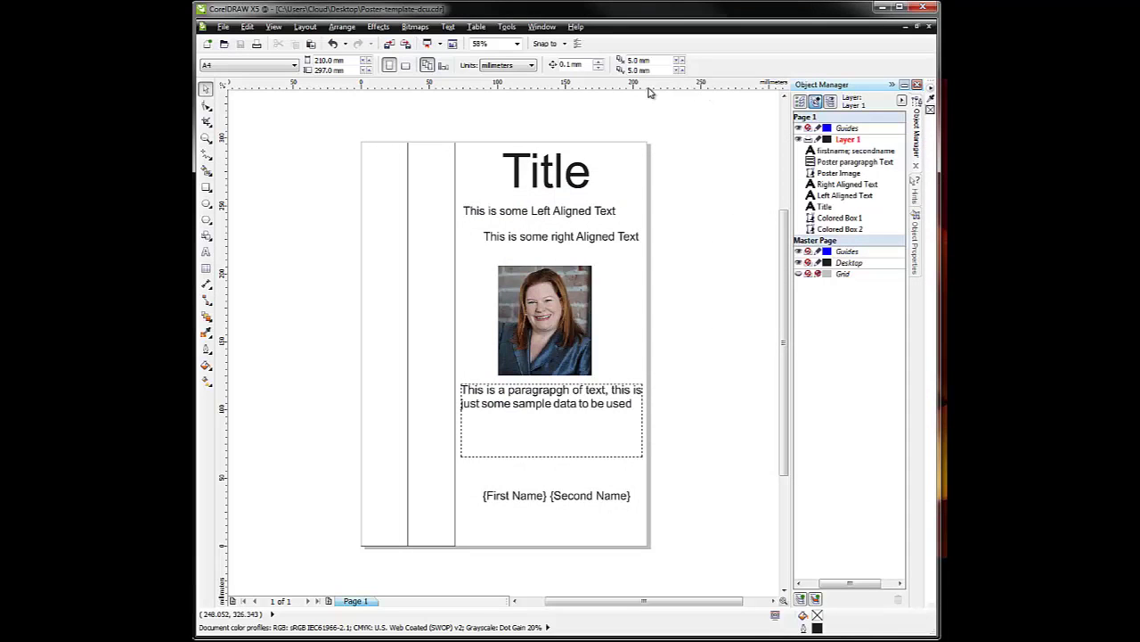
pyautogui.hotkey('alt', 'F4')
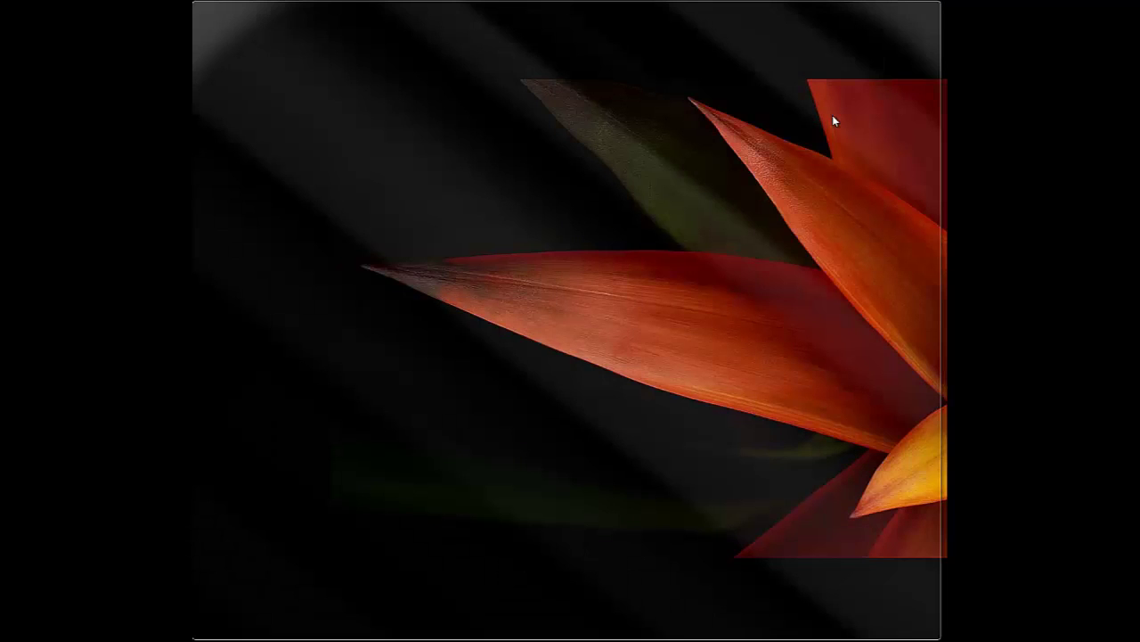
# Switch to the web-to-print site in the browser and open the upload form for adding a template to Sample Stationery
pyautogui.hotkey('alt', 'Tab')
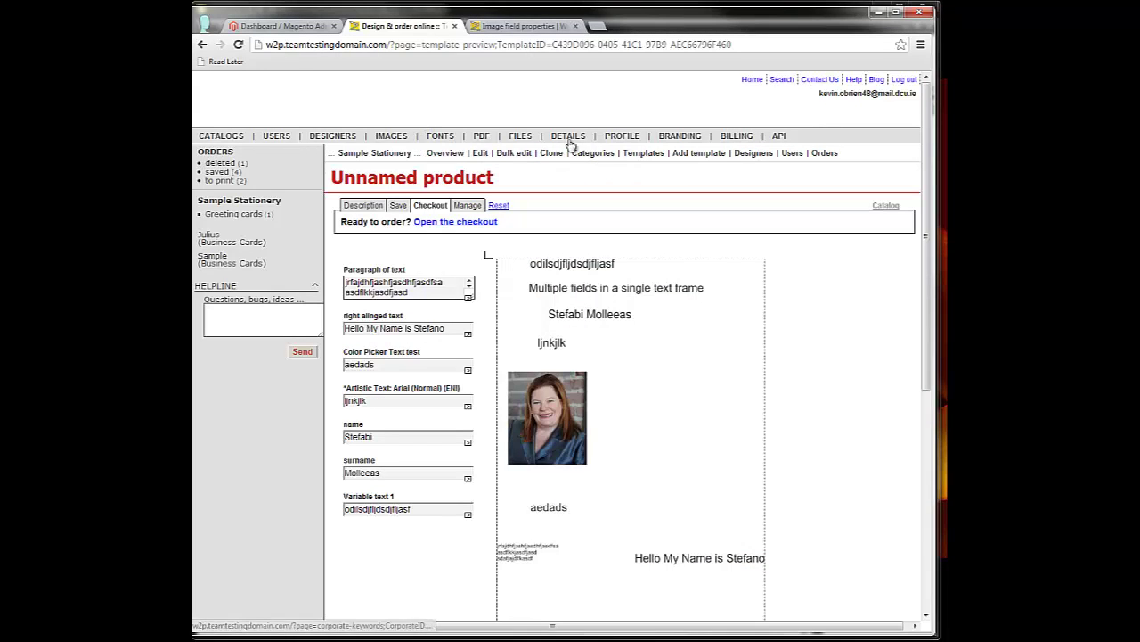
pyautogui.click(645, 157)
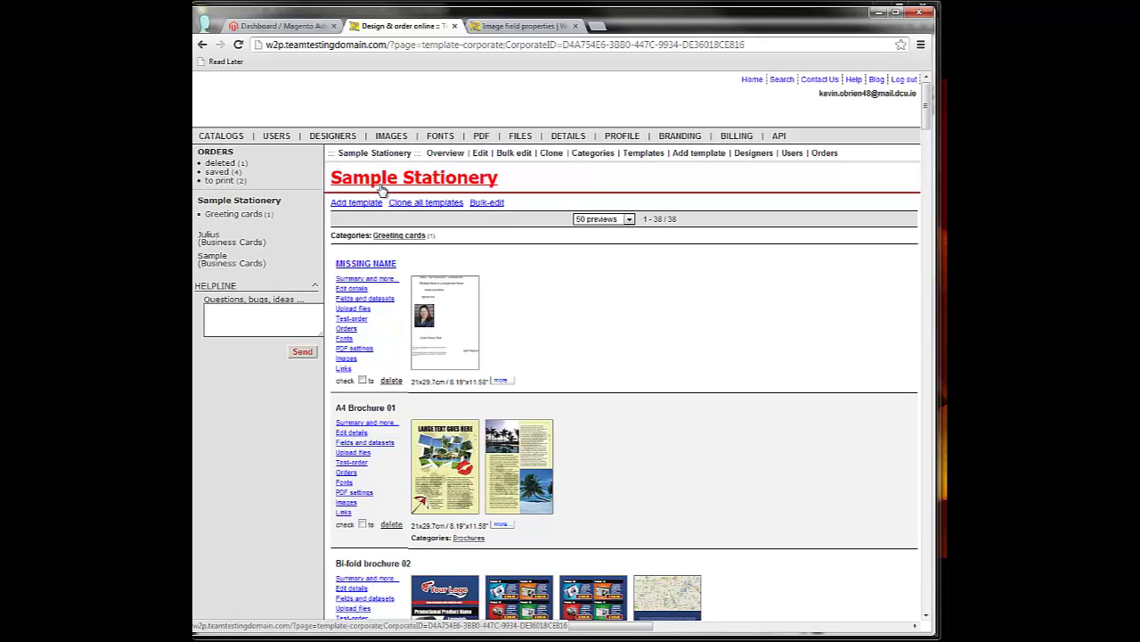
pyautogui.click(345, 205)
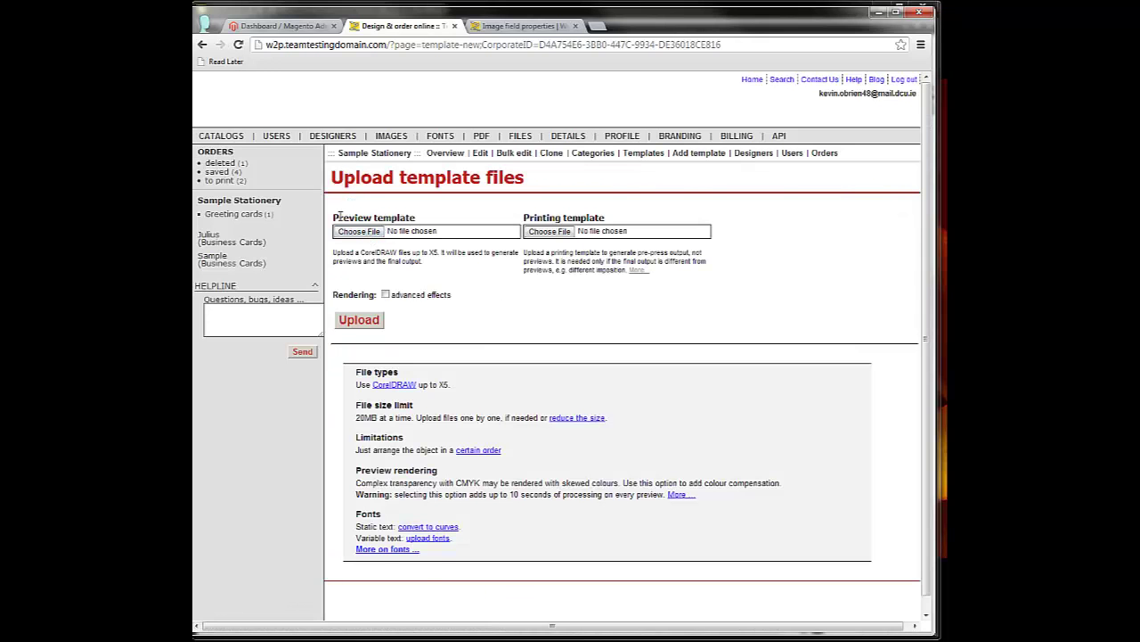
# Choose Poster-template-dcu from the Desktop as the preview template file and upload it
pyautogui.click(358, 233)
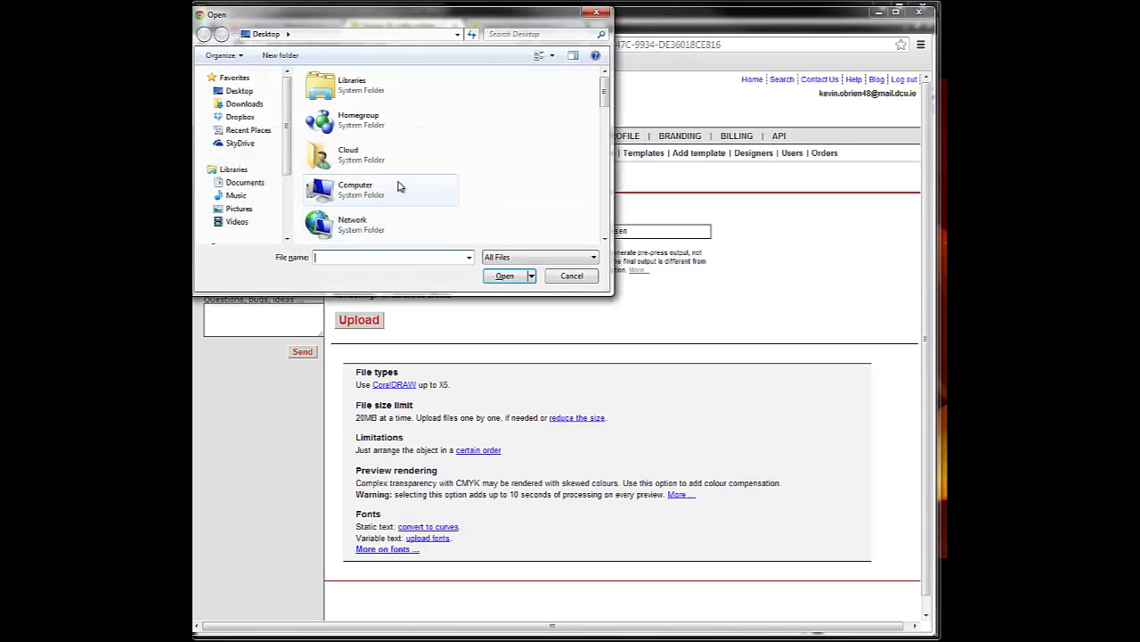
pyautogui.click(237, 91)
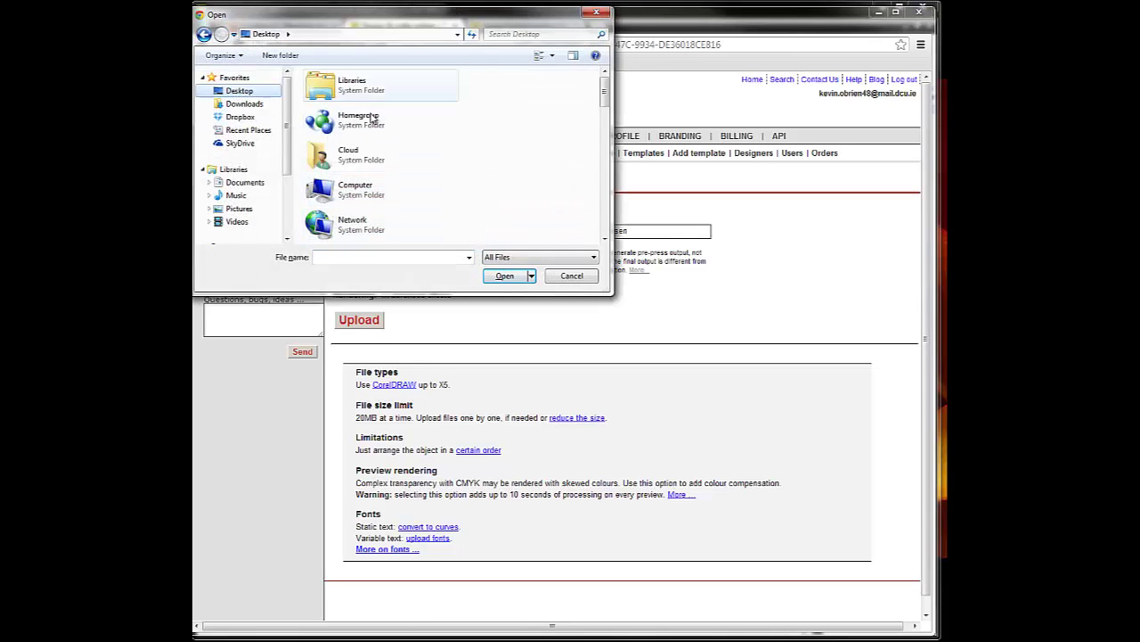
pyautogui.moveTo(605, 91); pyautogui.dragTo(602, 228)
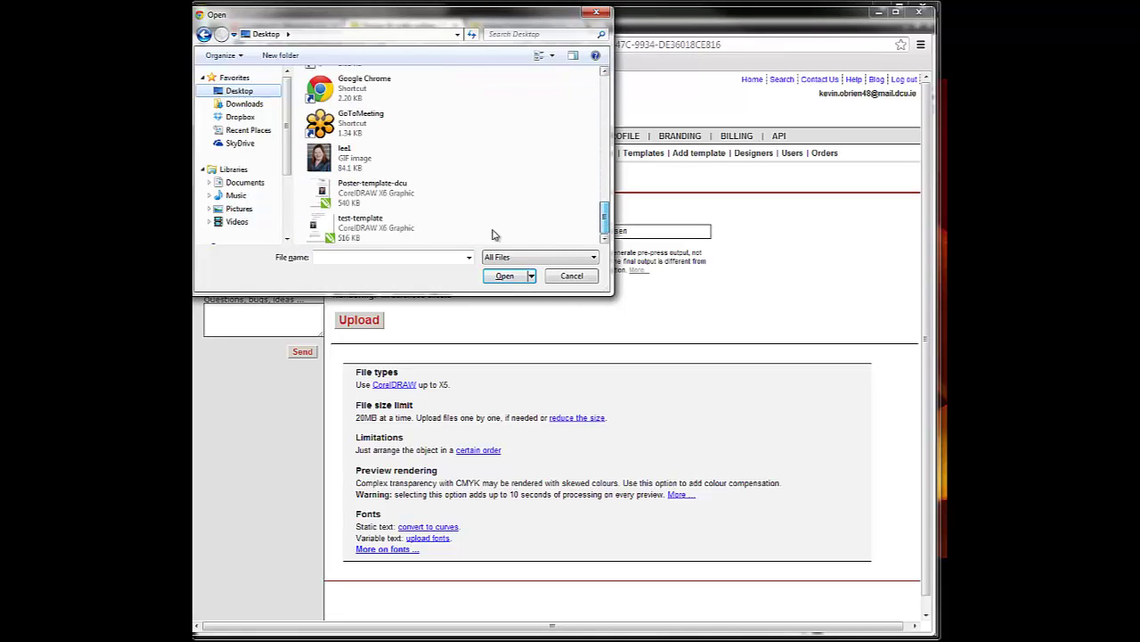
pyautogui.click(365, 193)
pyautogui.click(506, 276)
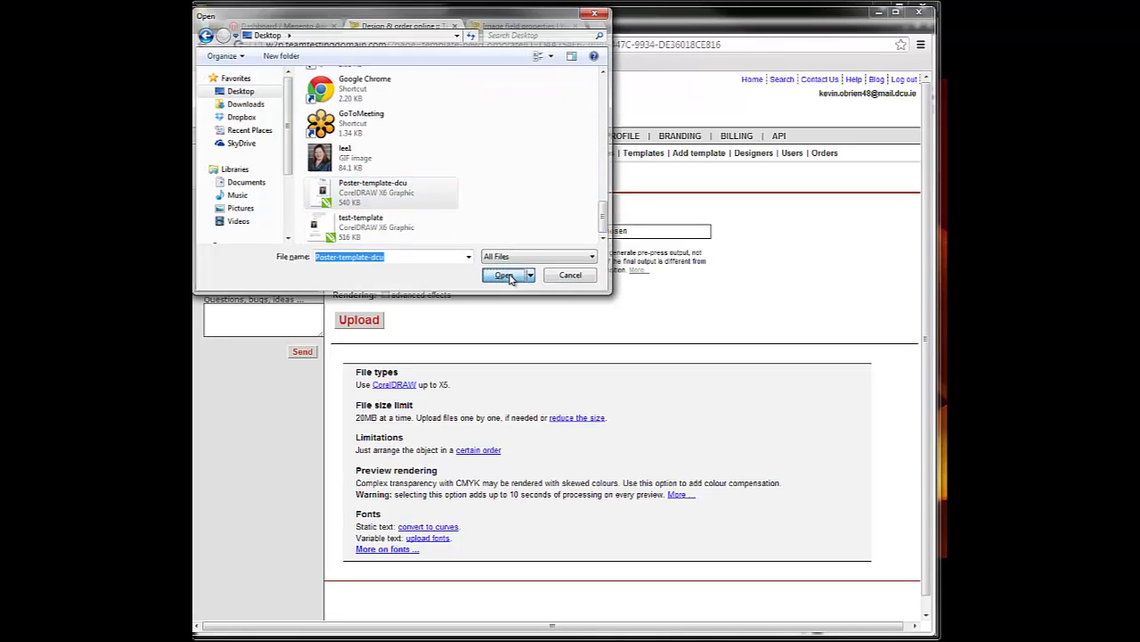
pyautogui.click(360, 320)
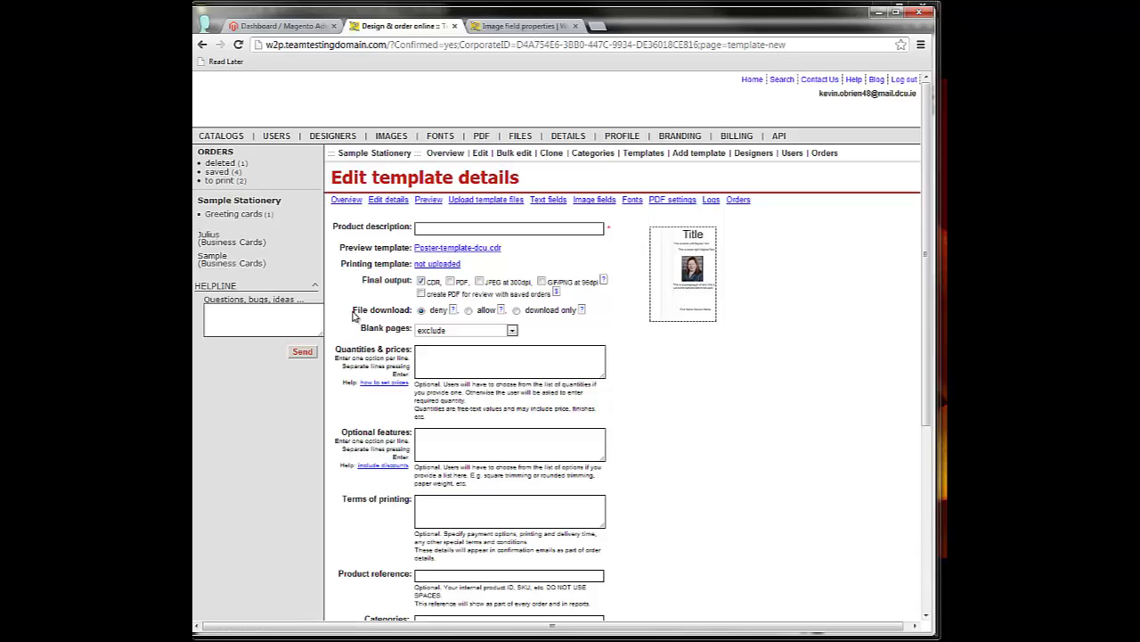
# Set the product description to "Poster template DCU", enable PDF, JPEG at 300dpi, GIF/PNG at 96dpi and review PDF output, and save the details
pyautogui.click(420, 230)
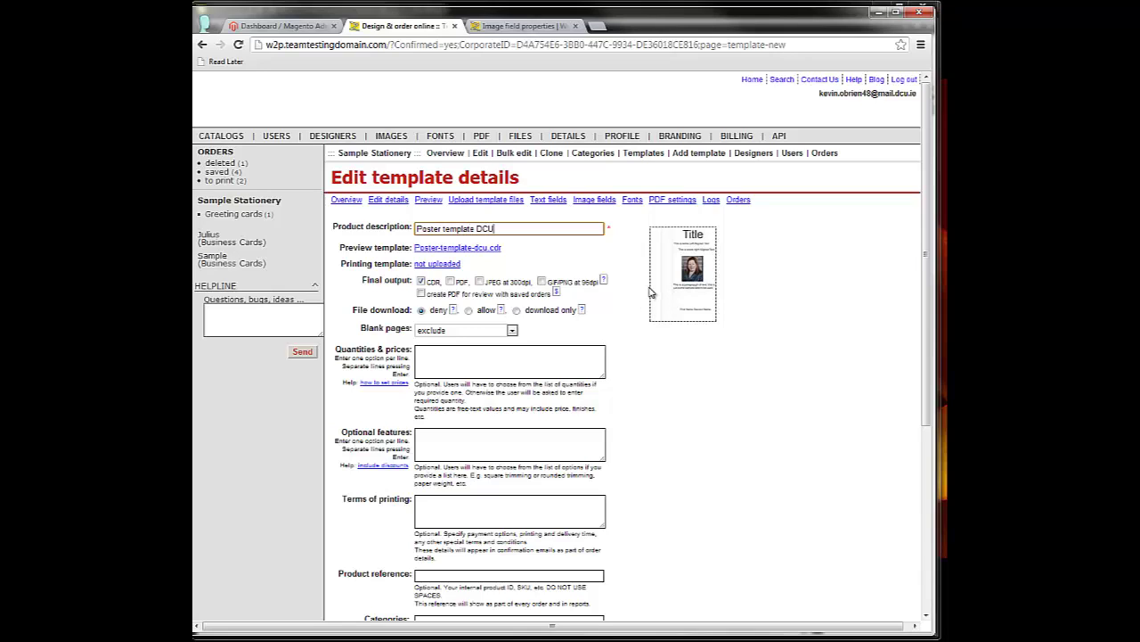
pyautogui.click(450, 282)
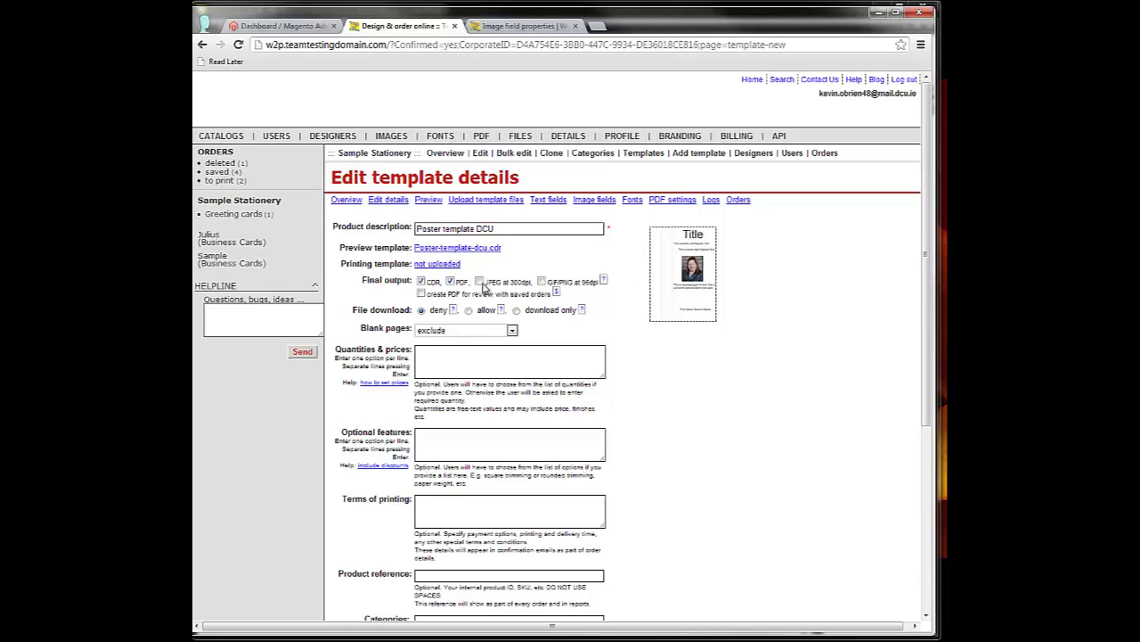
pyautogui.click(480, 281)
pyautogui.click(541, 282)
pyautogui.click(421, 294)
pyautogui.scroll(-5, 379, 306)
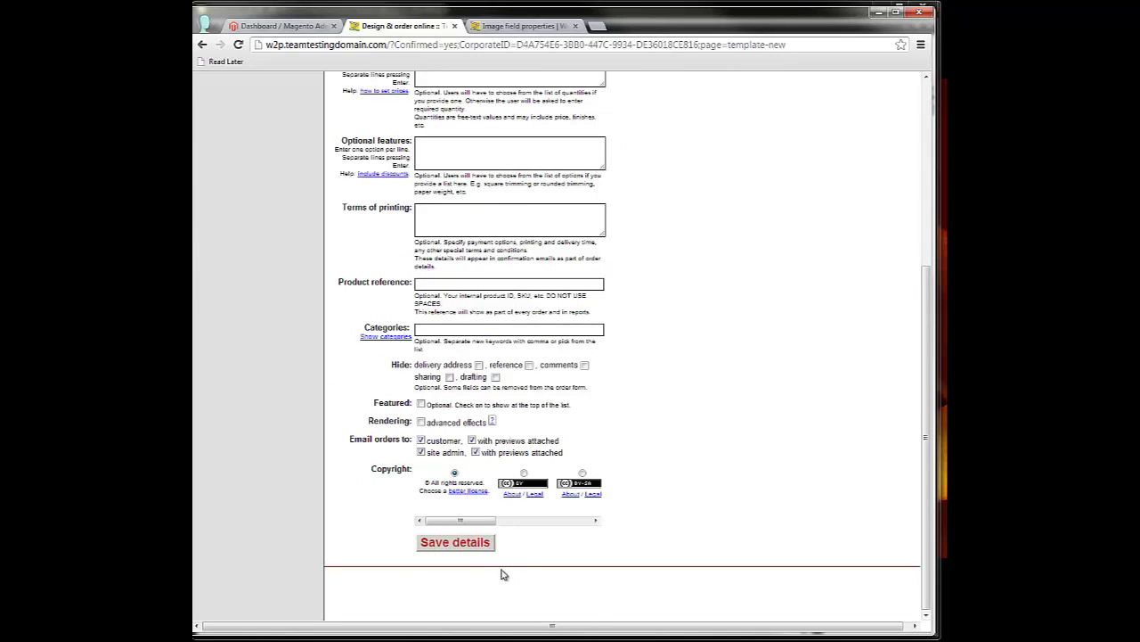
pyautogui.click(453, 544)
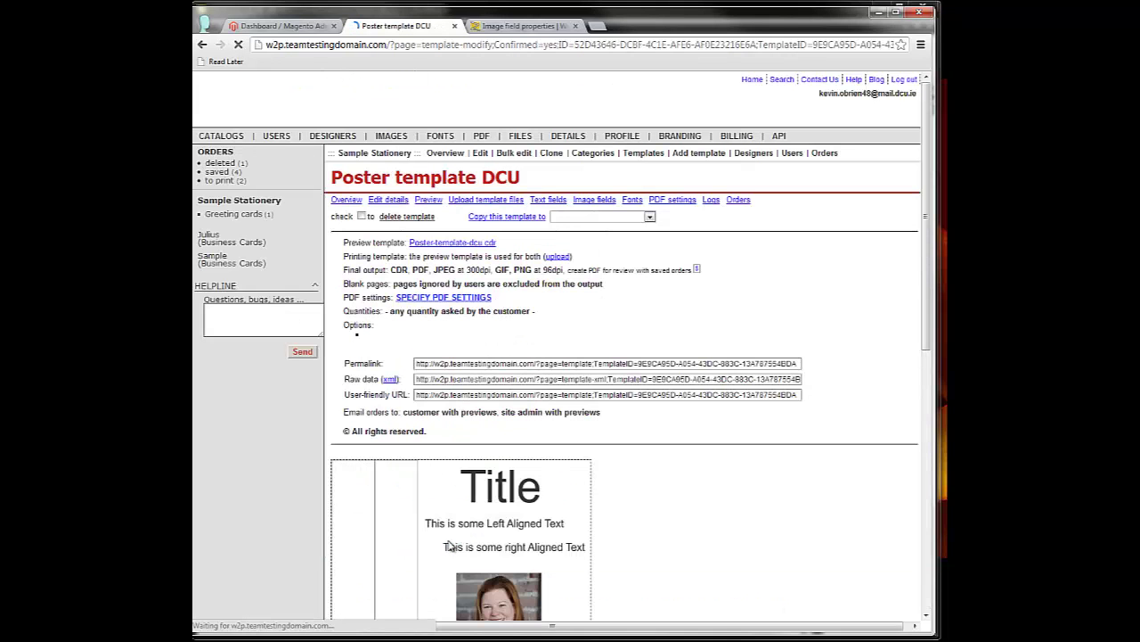
# Review the saved template's overview and open its preview to examine the text fields, poster layout and image field options
pyautogui.scroll(-3, 457, 436)
pyautogui.scroll(-3, 457, 437)
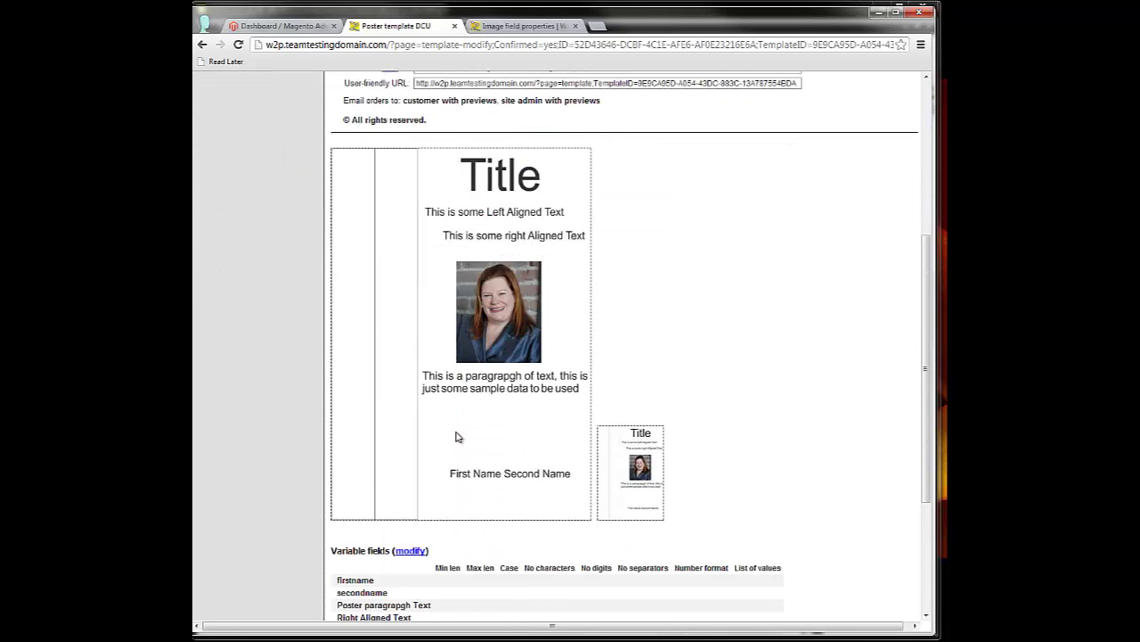
pyautogui.scroll(5, 455, 437)
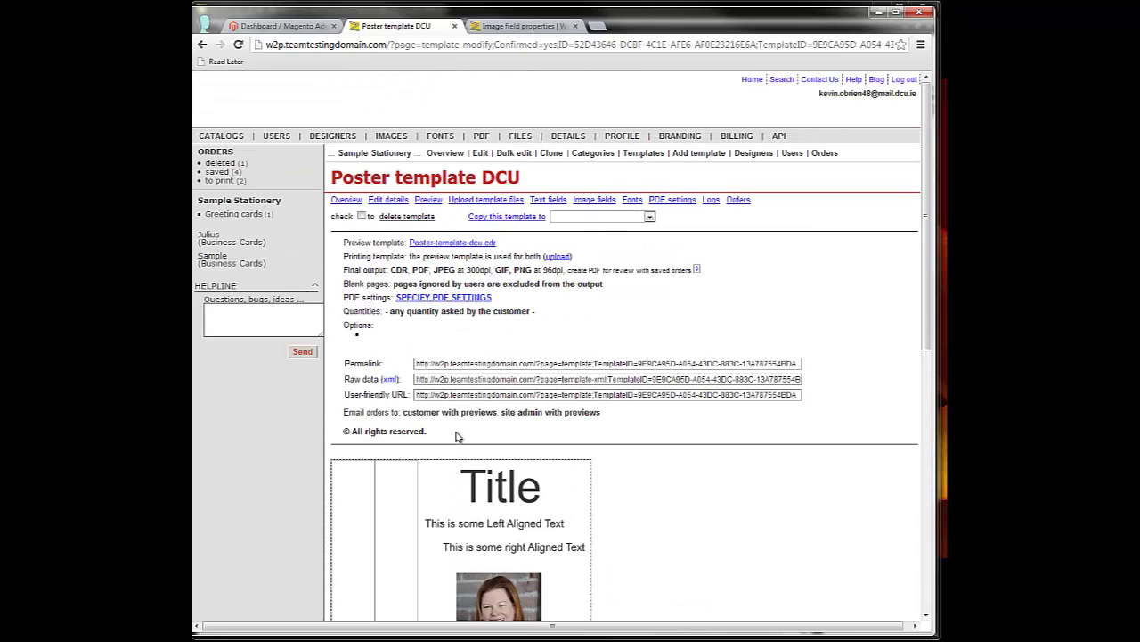
pyautogui.click(427, 200)
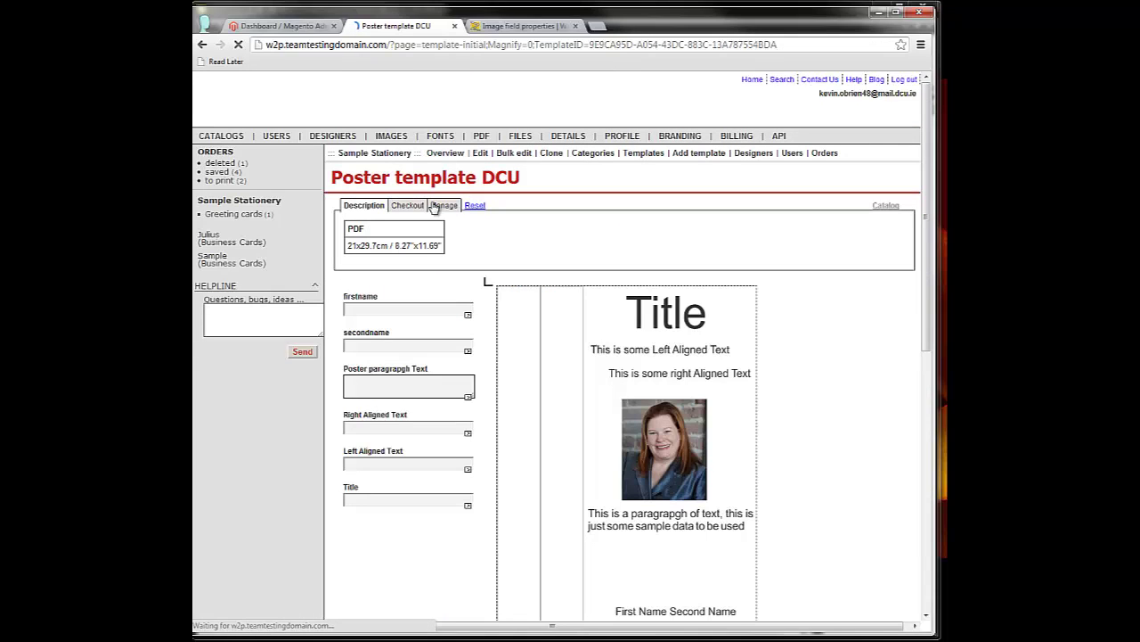
pyautogui.click(385, 307)
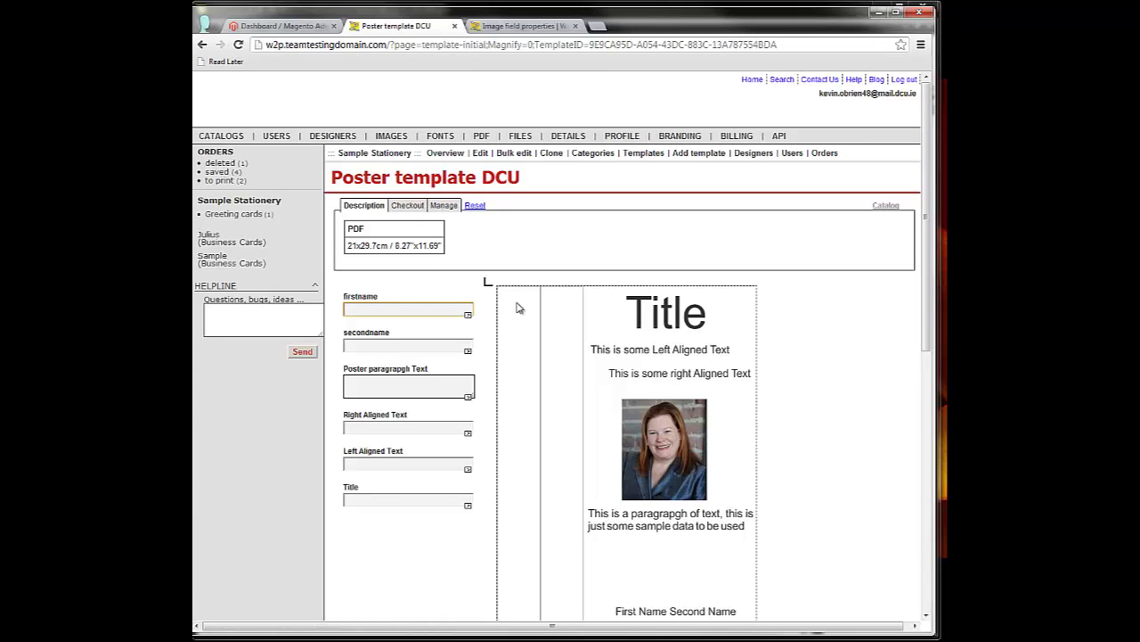
pyautogui.scroll(-3, 519, 308)
pyautogui.scroll(1, 508, 275)
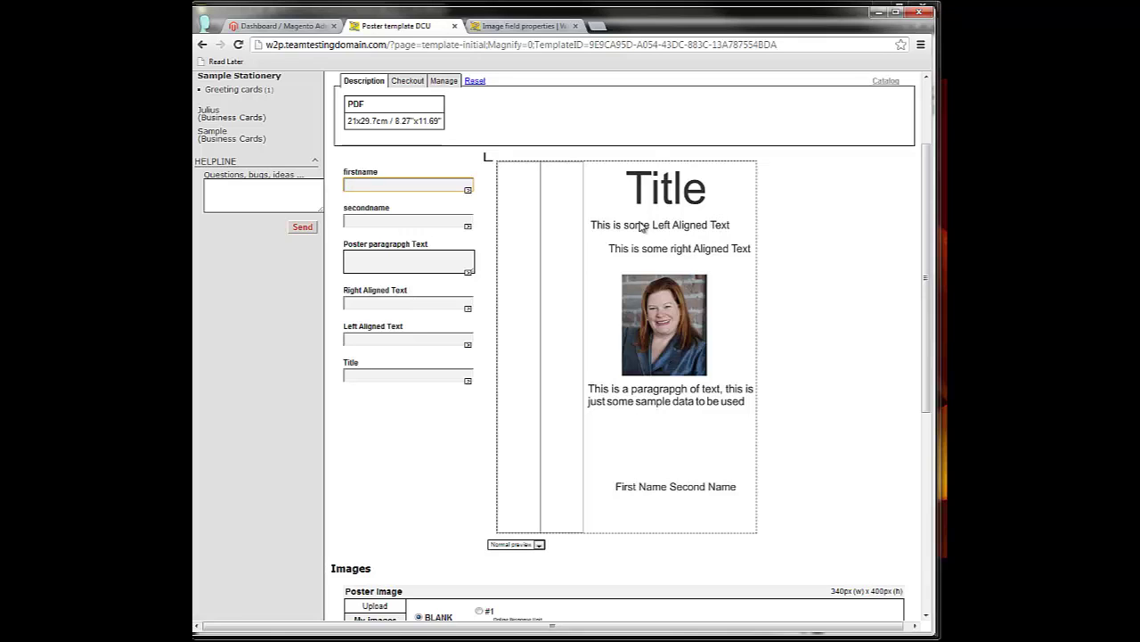
pyautogui.scroll(-2, 813, 355)
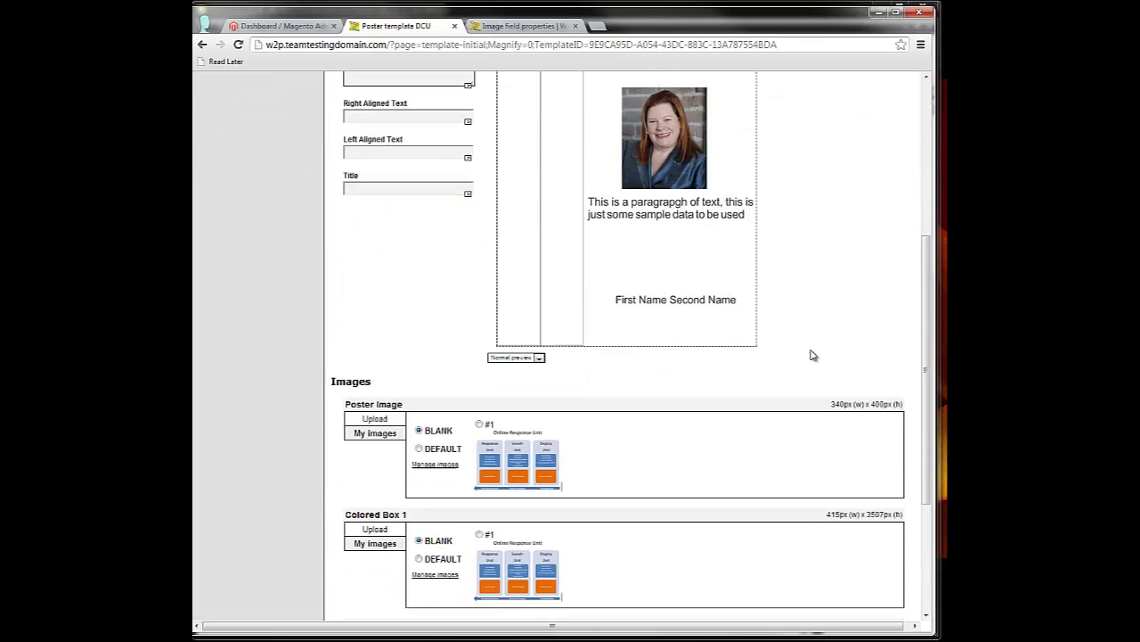
pyautogui.scroll(-2, 813, 355)
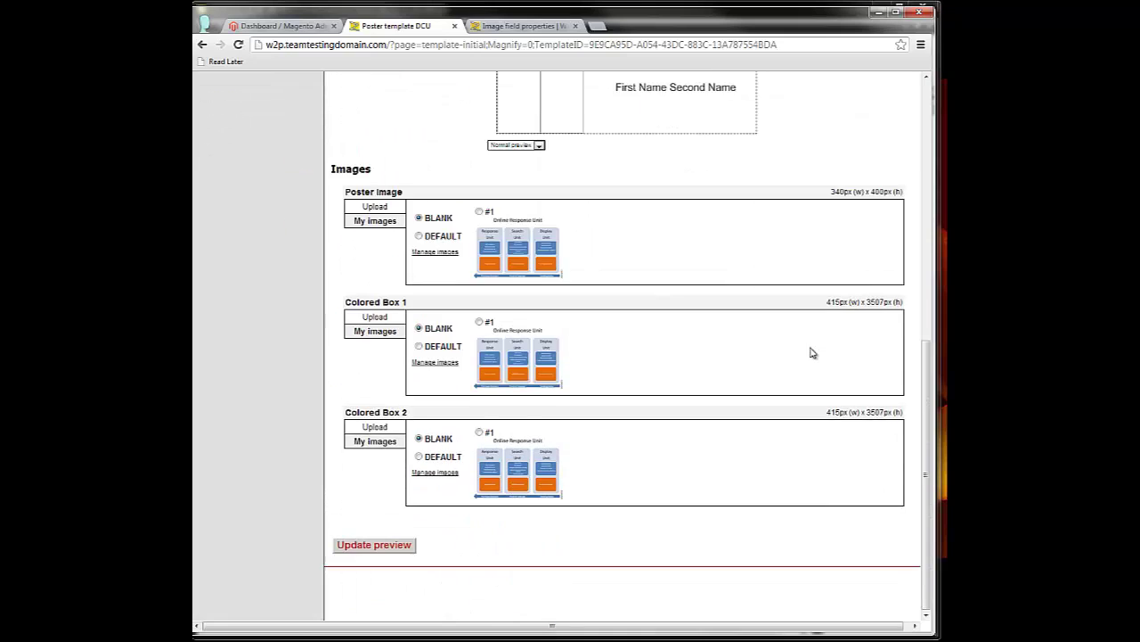
pyautogui.scroll(3, 812, 355)
pyautogui.scroll(3, 811, 352)
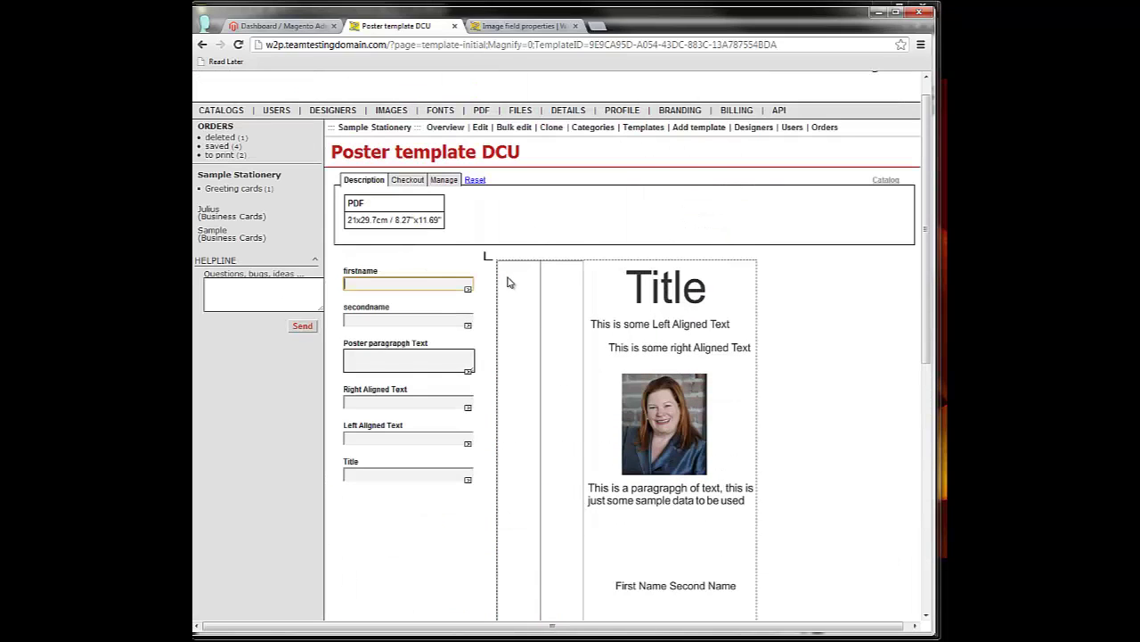
pyautogui.scroll(-3, 548, 294)
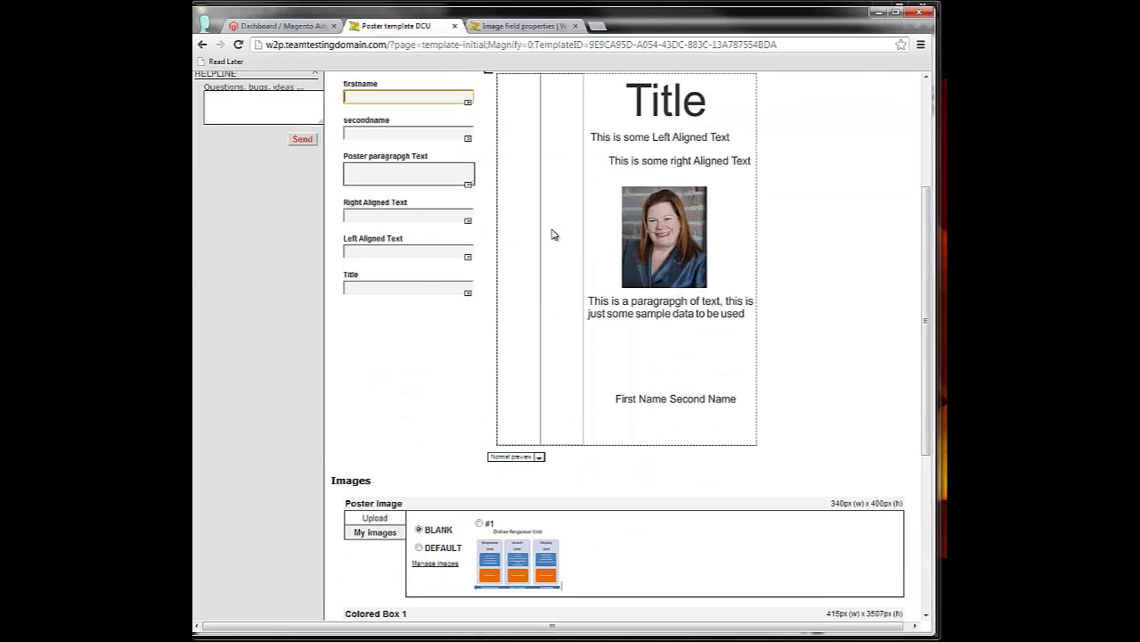
pyautogui.scroll(-2, 573, 254)
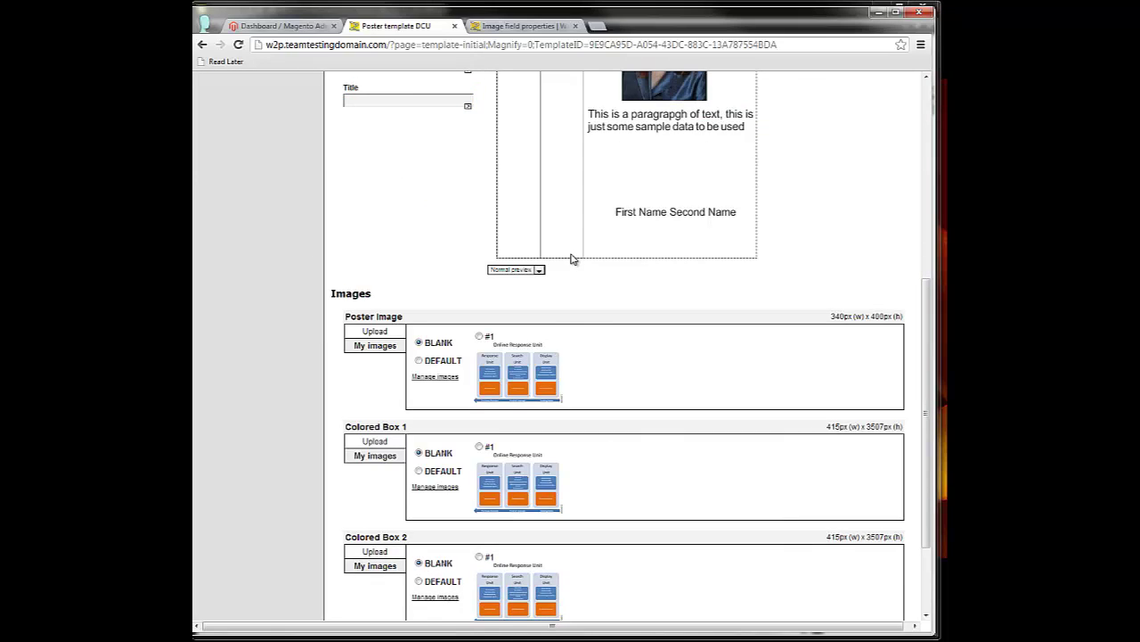
pyautogui.scroll(3, 571, 259)
pyautogui.scroll(-1, 571, 260)
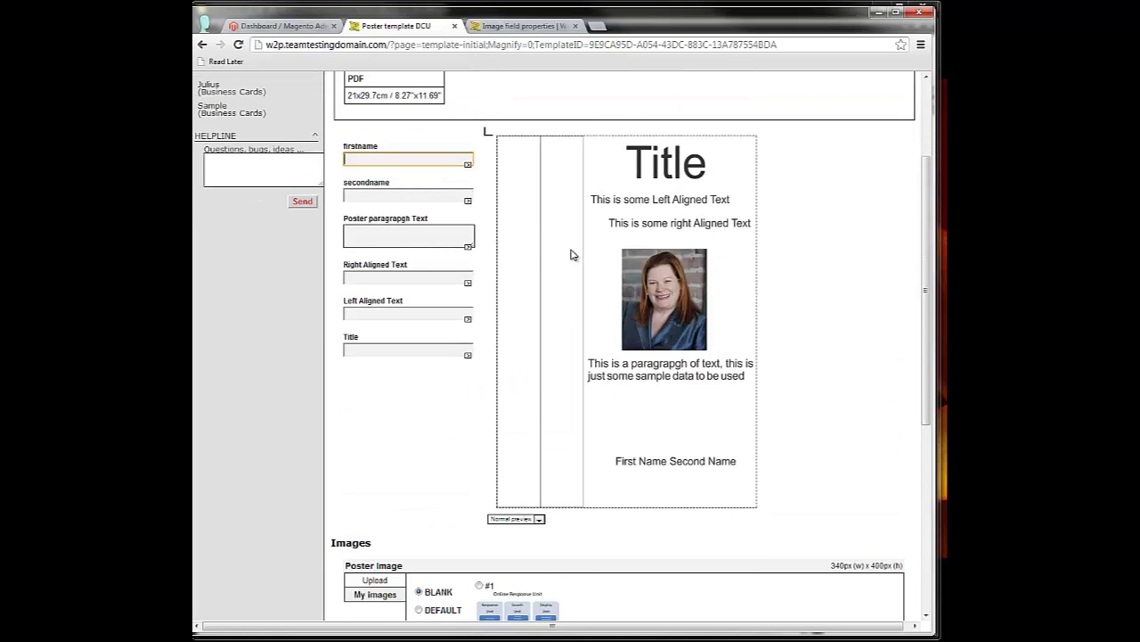
pyautogui.scroll(-2, 546, 219)
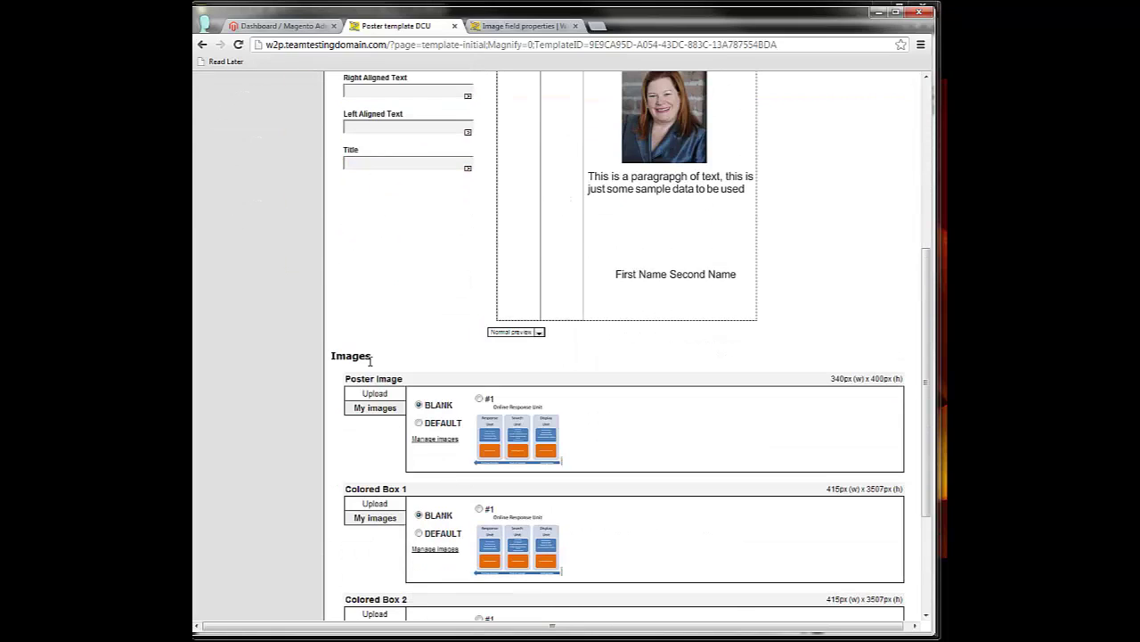
pyautogui.scroll(-2, 379, 458)
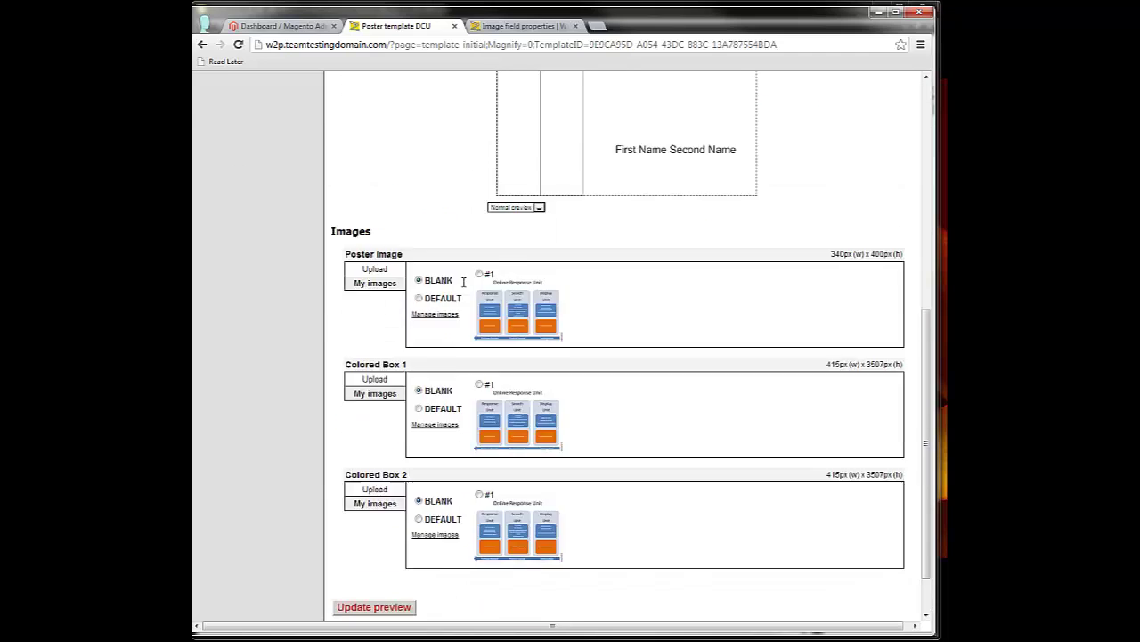
pyautogui.click(464, 282)
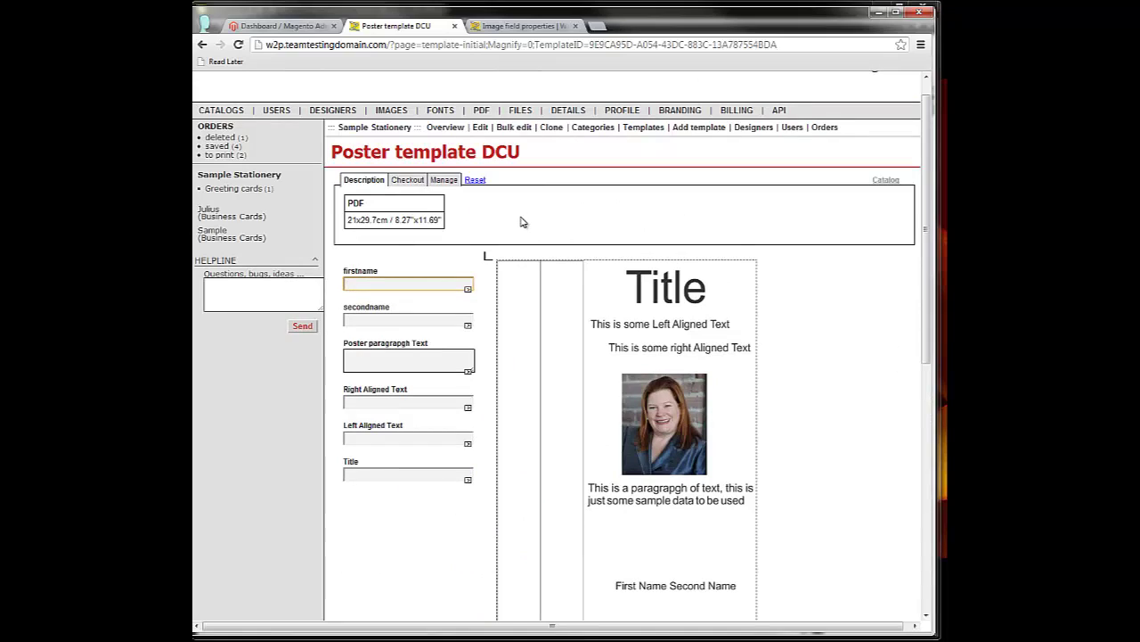
# Open the template's image field settings and save Colored Box 1 with its color picker set to RGB
pyautogui.click(439, 182)
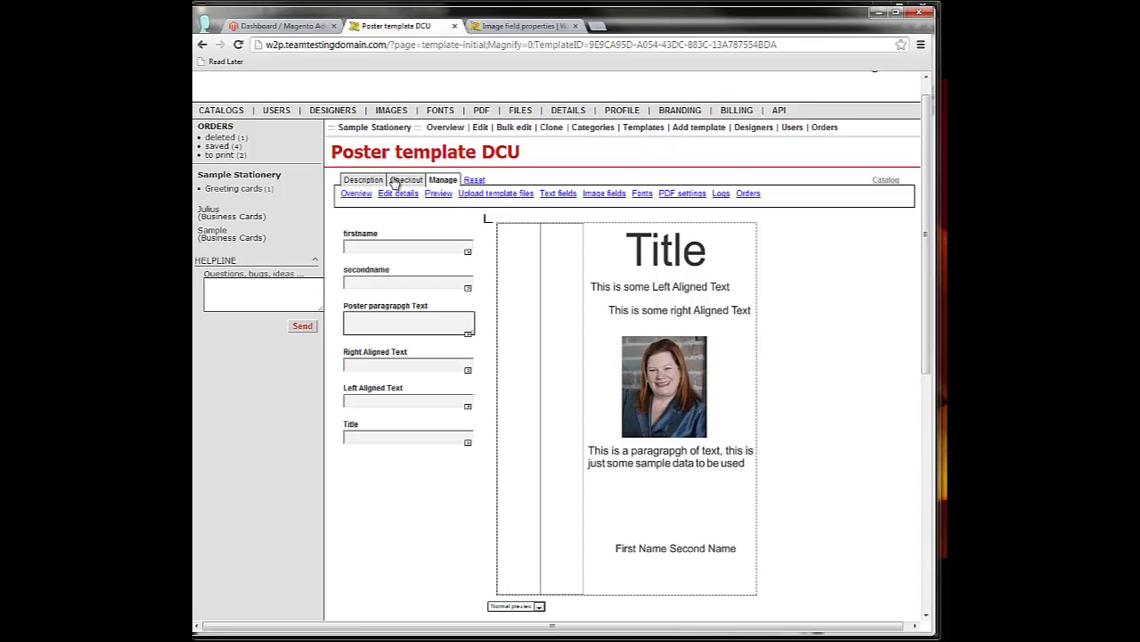
pyautogui.click(603, 195)
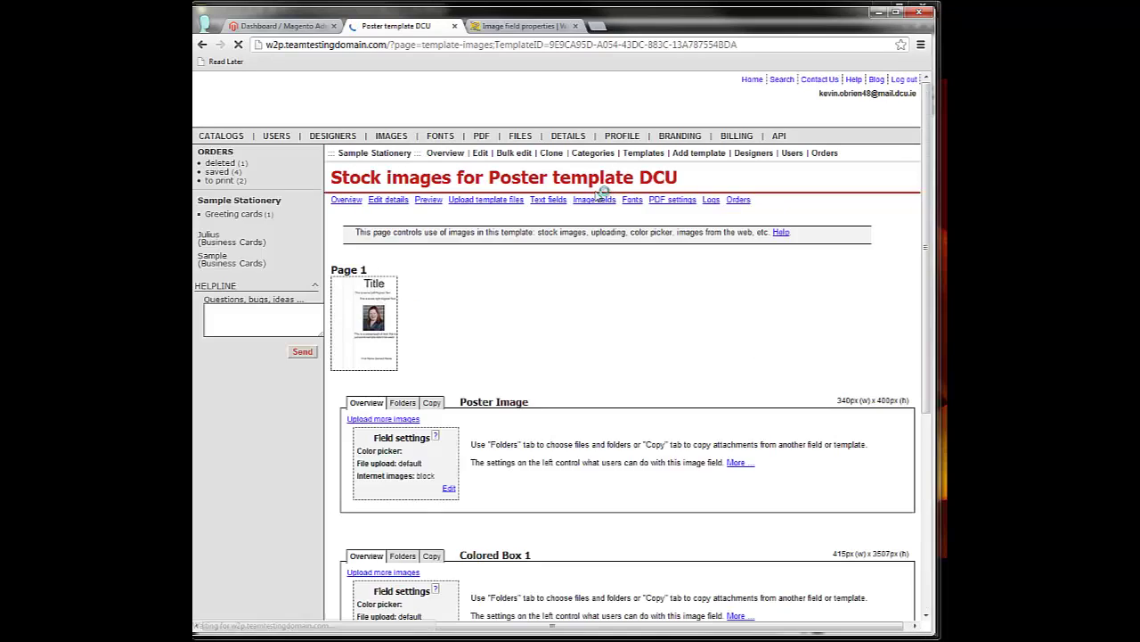
pyautogui.scroll(-1, 426, 313)
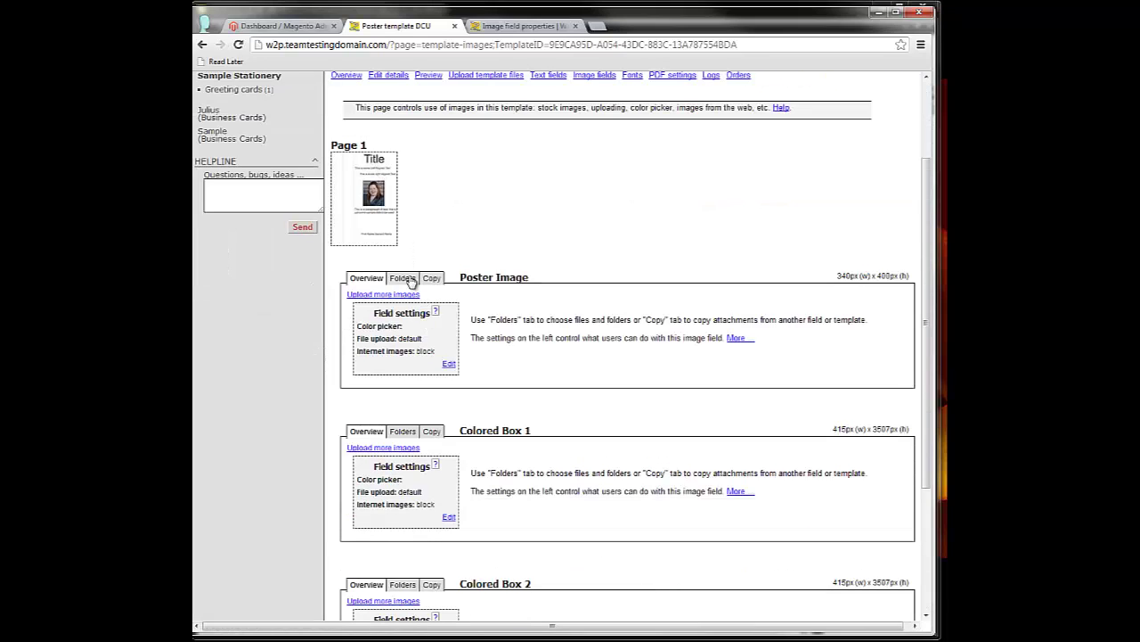
pyautogui.scroll(-1, 440, 308)
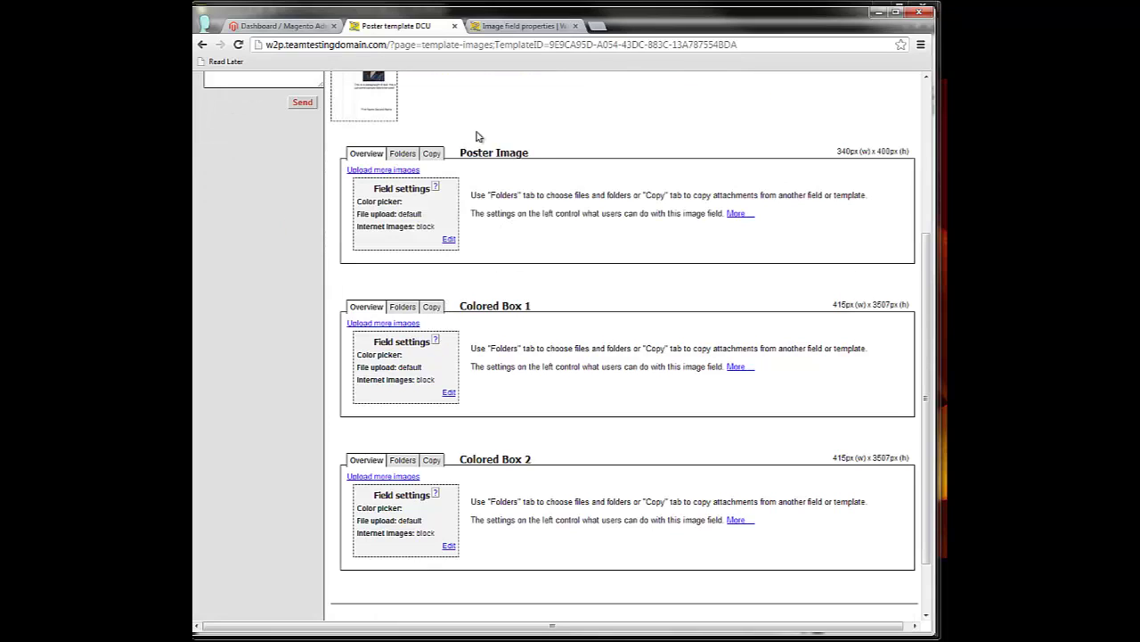
pyautogui.scroll(-1, 517, 268)
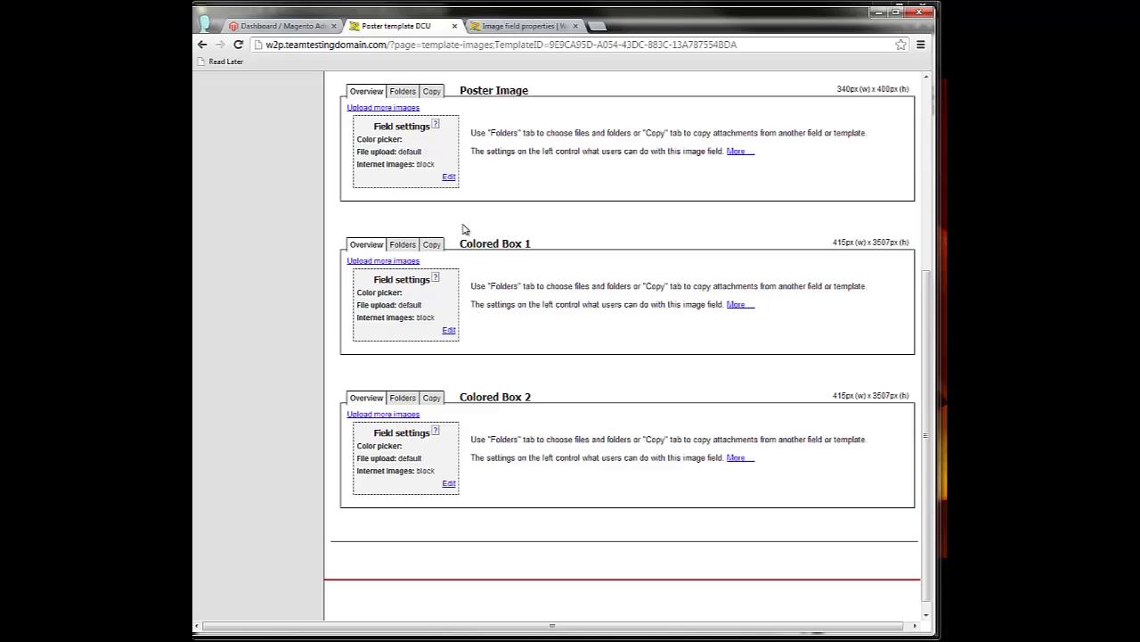
pyautogui.click(449, 331)
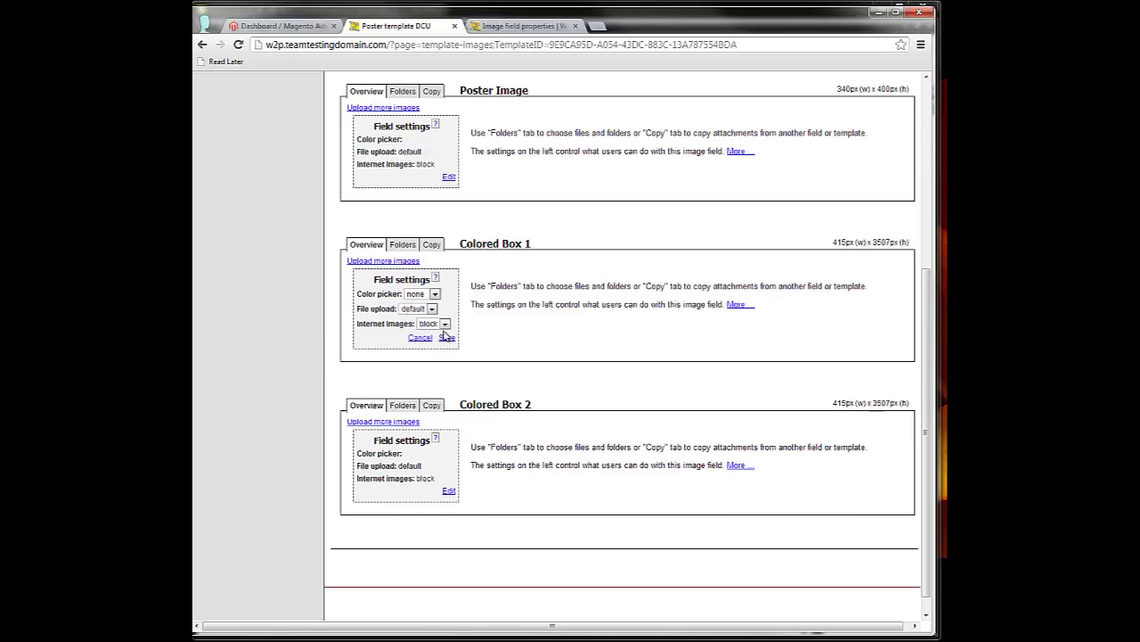
pyautogui.click(436, 295)
pyautogui.click(420, 305)
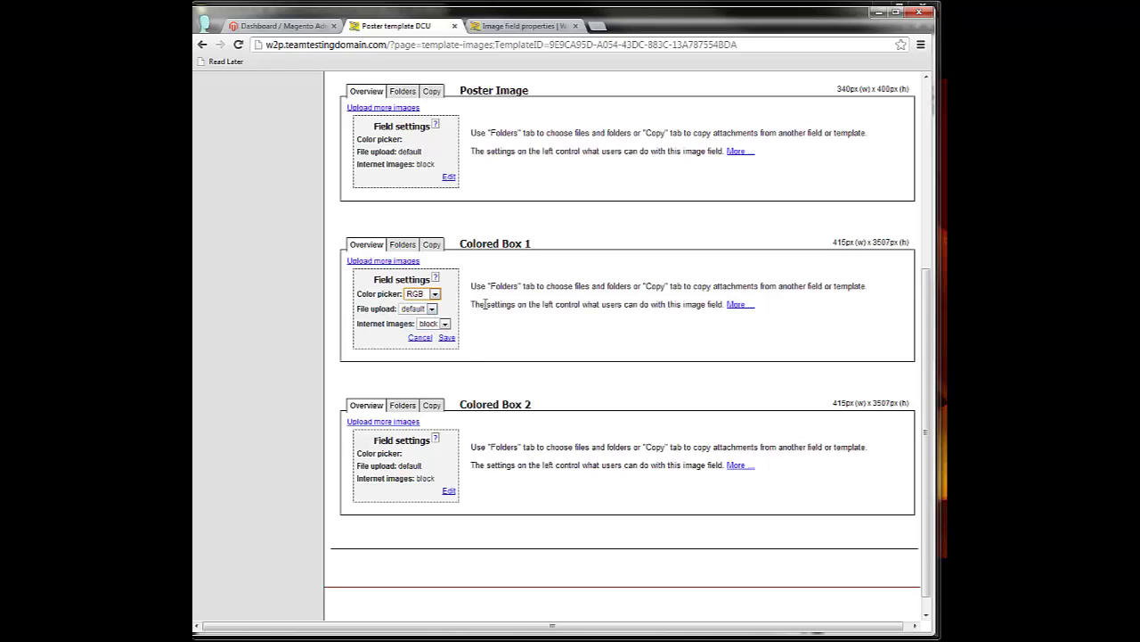
pyautogui.click(445, 340)
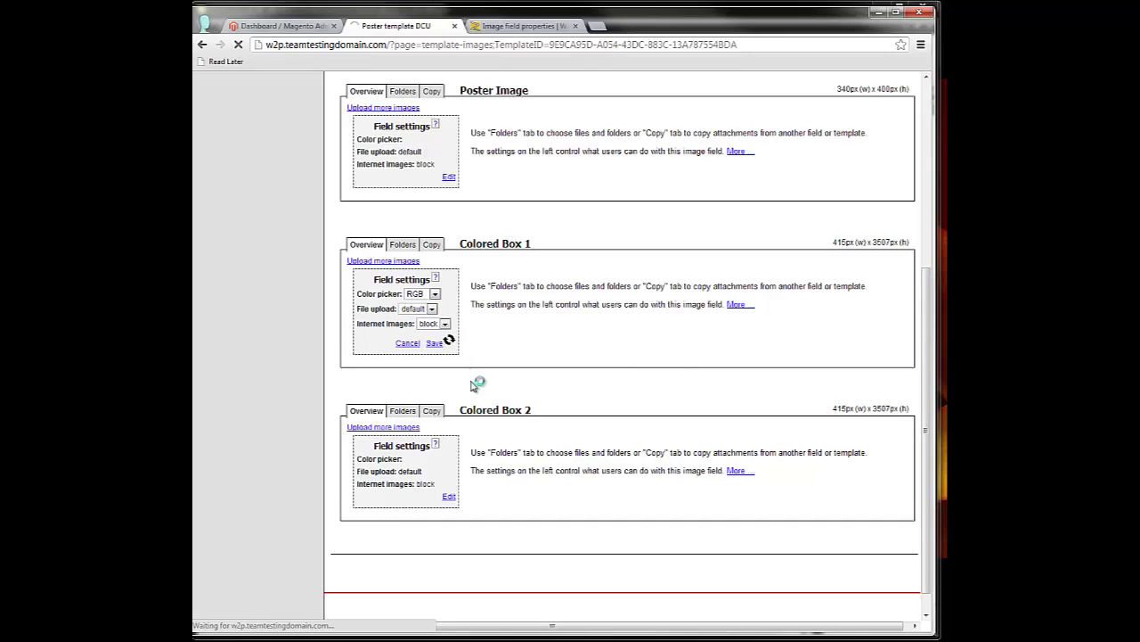
# Set the color picker of Colored Box 2 to RGB and save its field settings
pyautogui.click(449, 471)
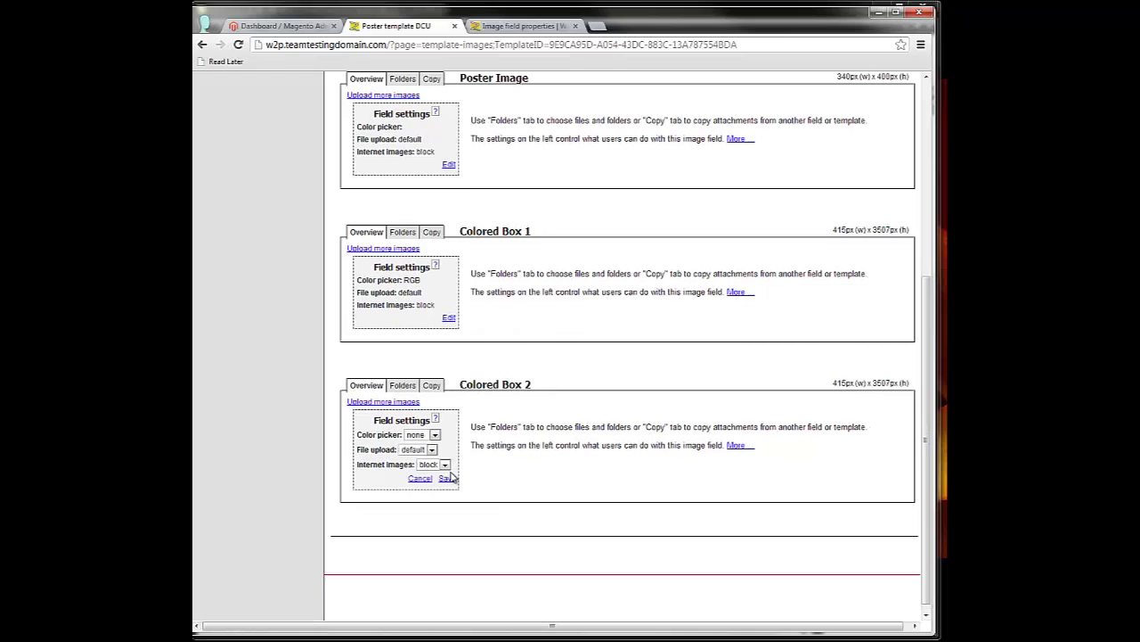
pyautogui.click(435, 435)
pyautogui.click(432, 445)
pyautogui.click(446, 478)
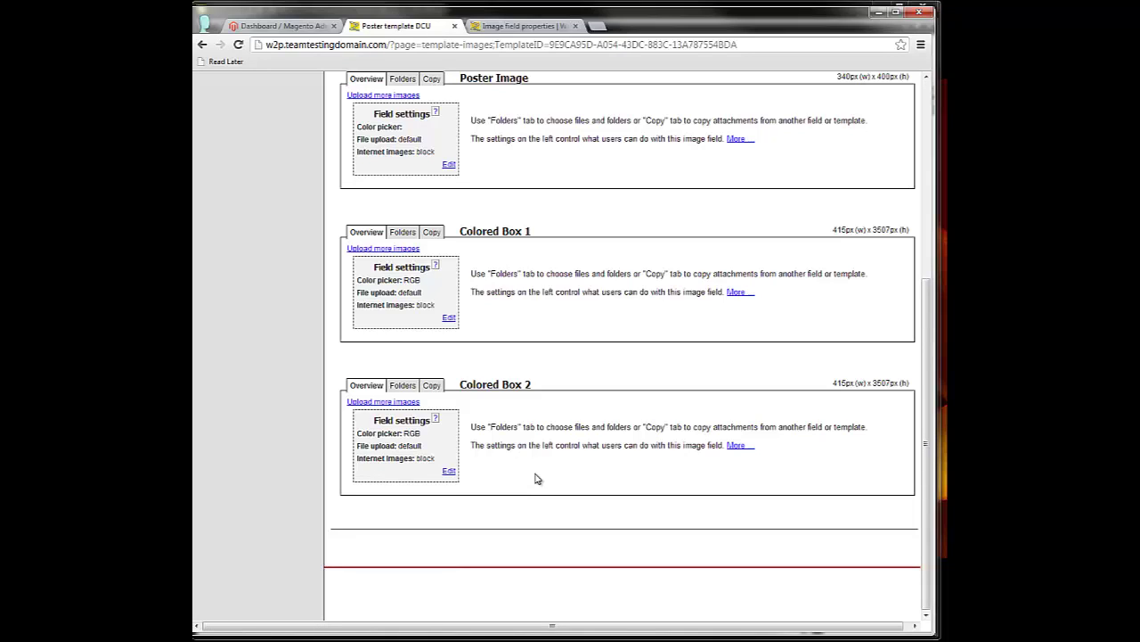
# Return to the overview page of the Sample Stationery catalog
pyautogui.scroll(5, 486, 445)
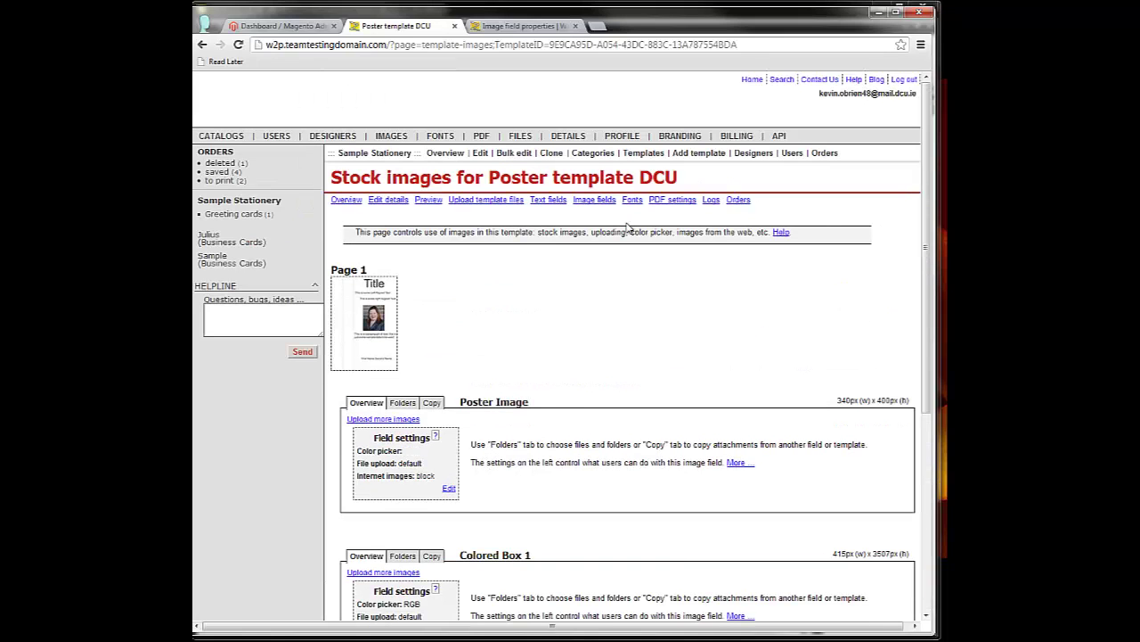
pyautogui.click(447, 158)
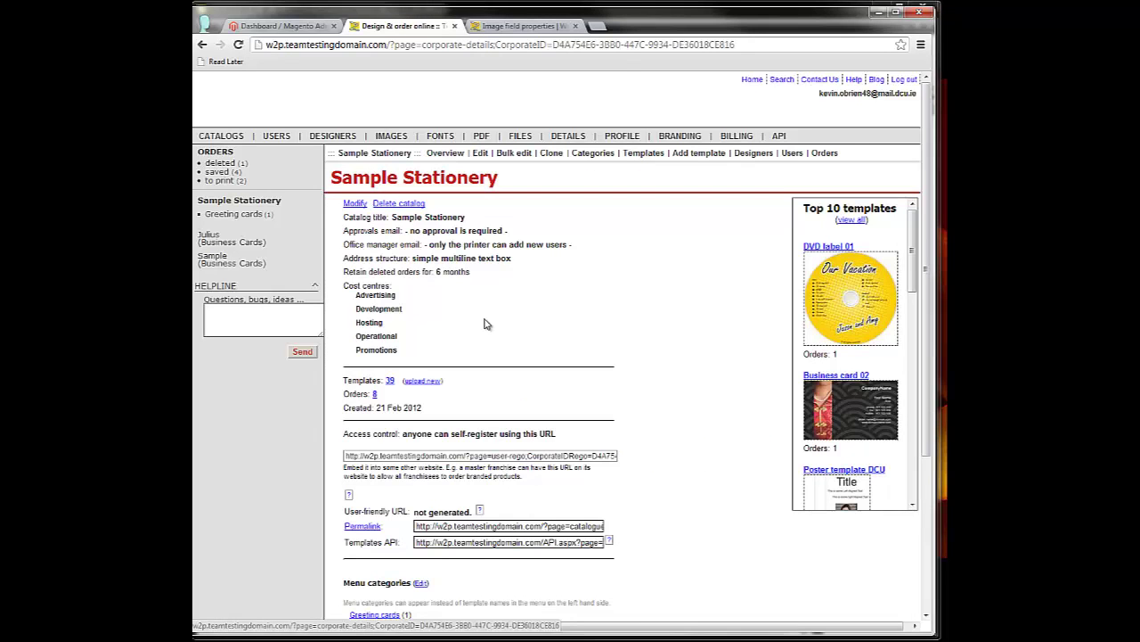
# Open the Poster template DCU order page from the Sample Stationery catalog's template list
pyautogui.scroll(-4, 484, 324)
pyautogui.scroll(4, 484, 323)
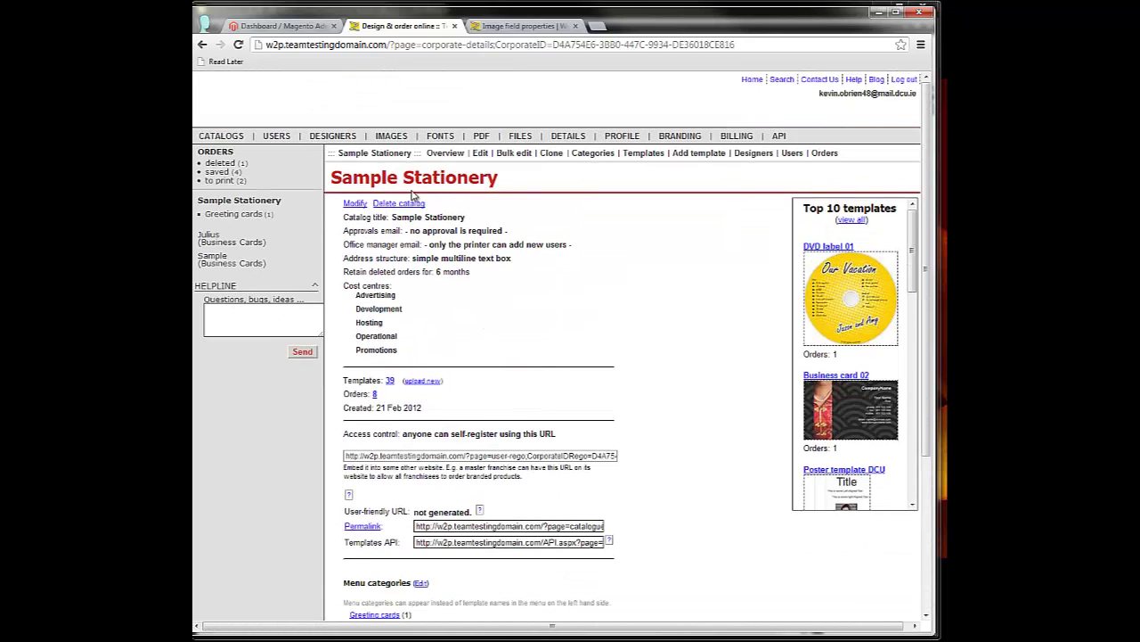
pyautogui.click(644, 154)
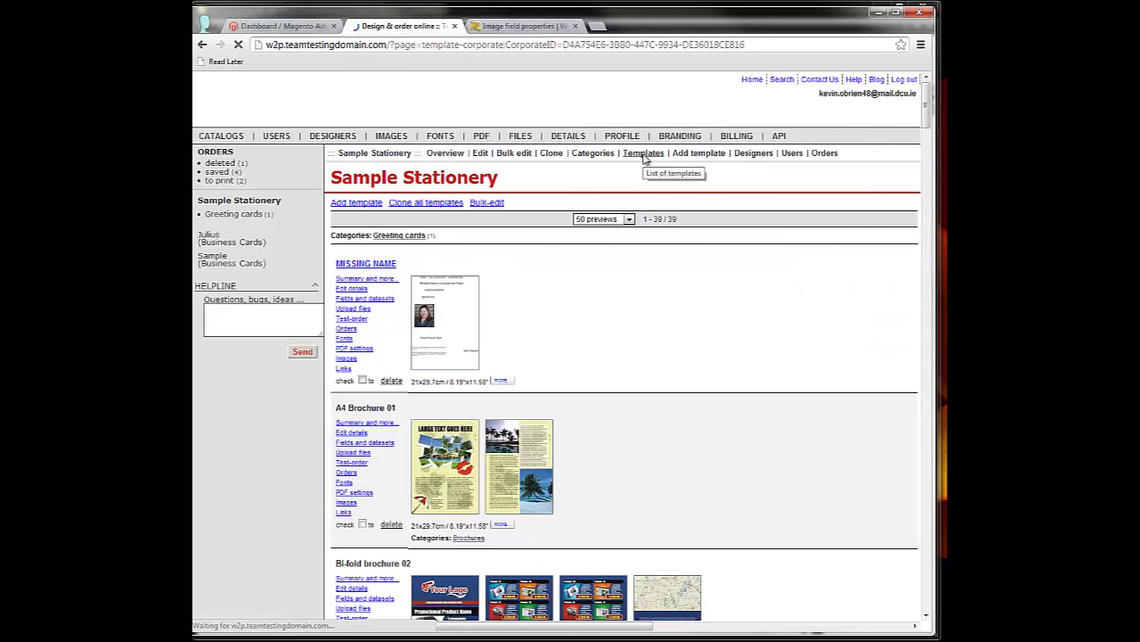
pyautogui.scroll(-4, 564, 270)
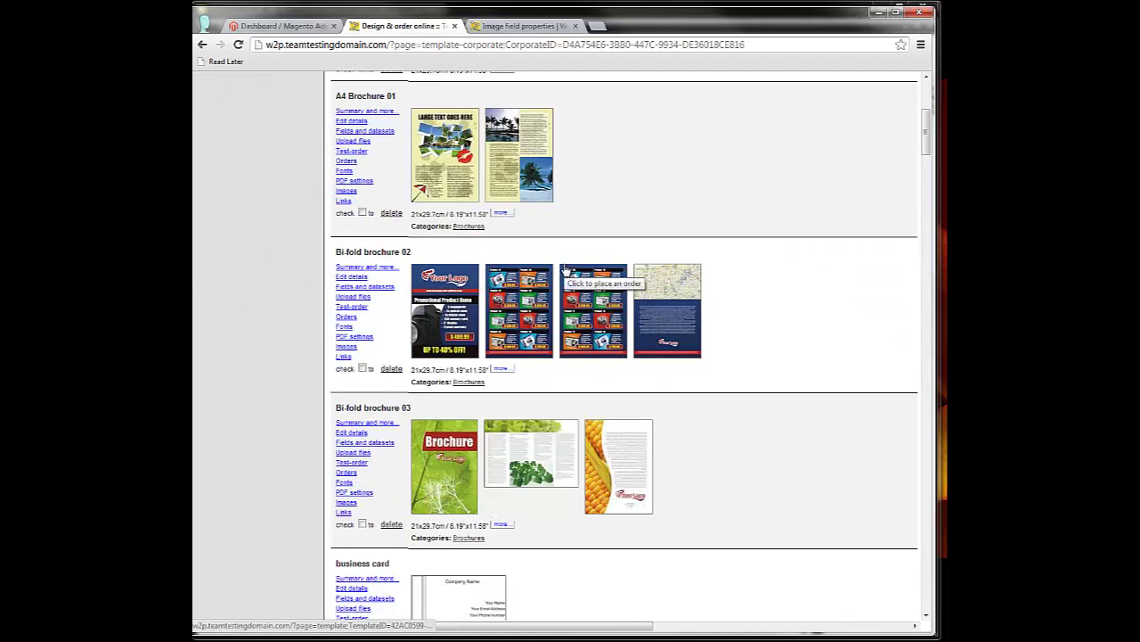
pyautogui.scroll(-15, 564, 270)
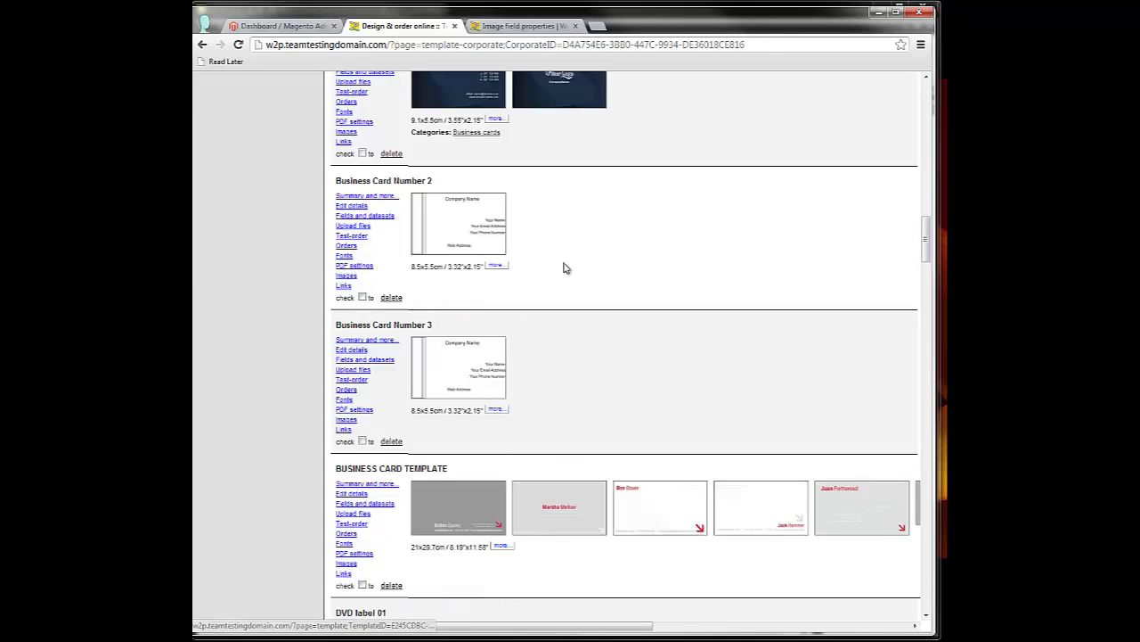
pyautogui.scroll(-15, 564, 268)
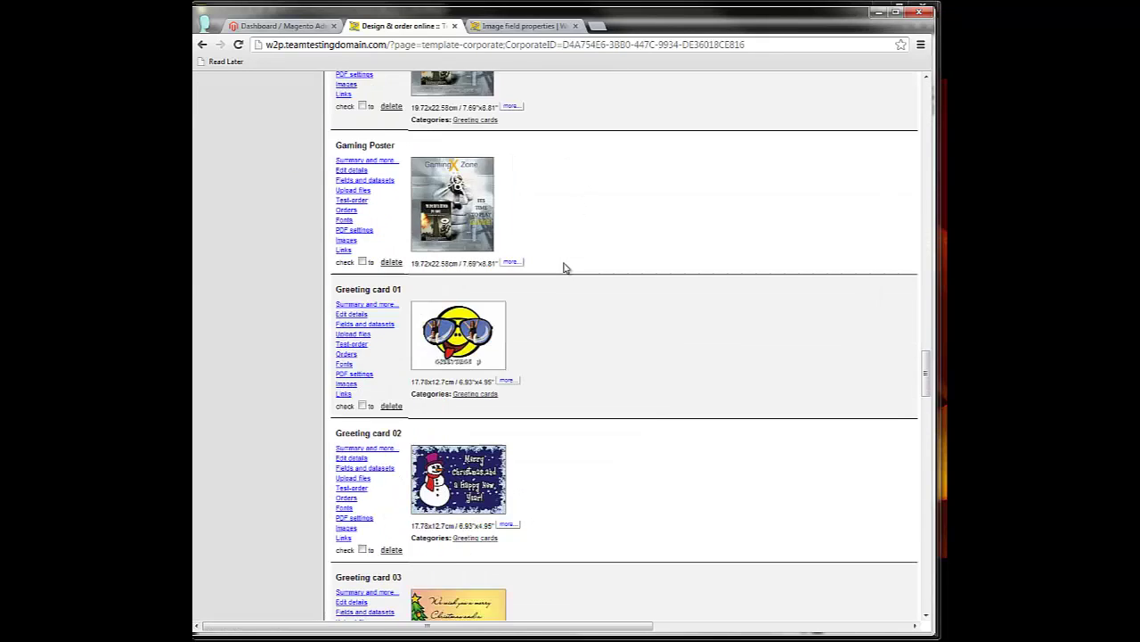
pyautogui.scroll(-9, 564, 267)
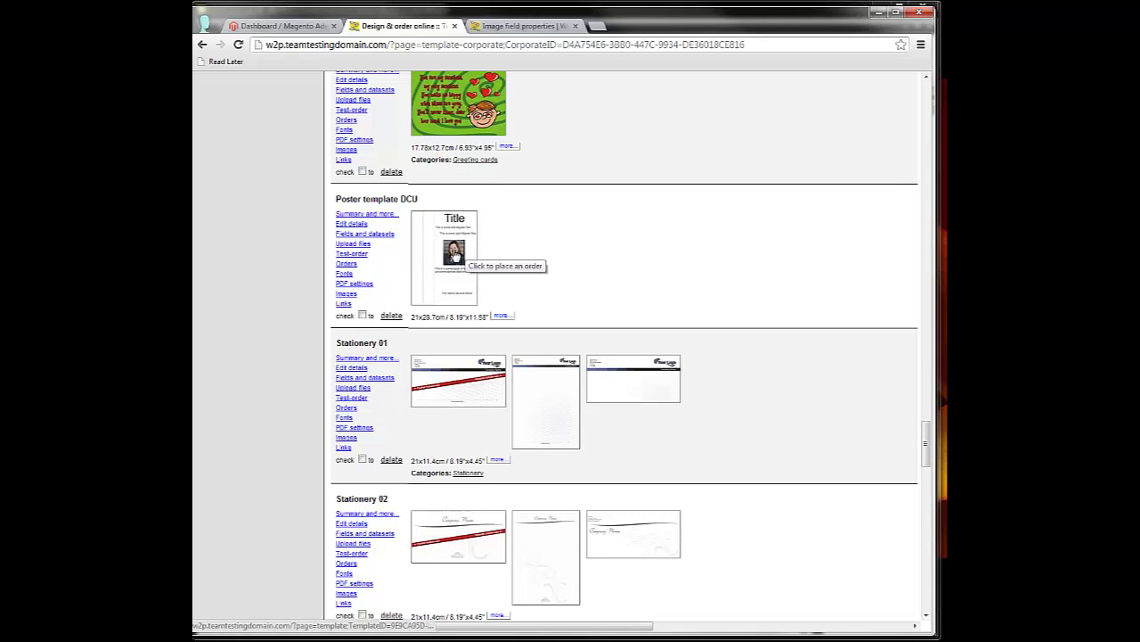
pyautogui.click(453, 256)
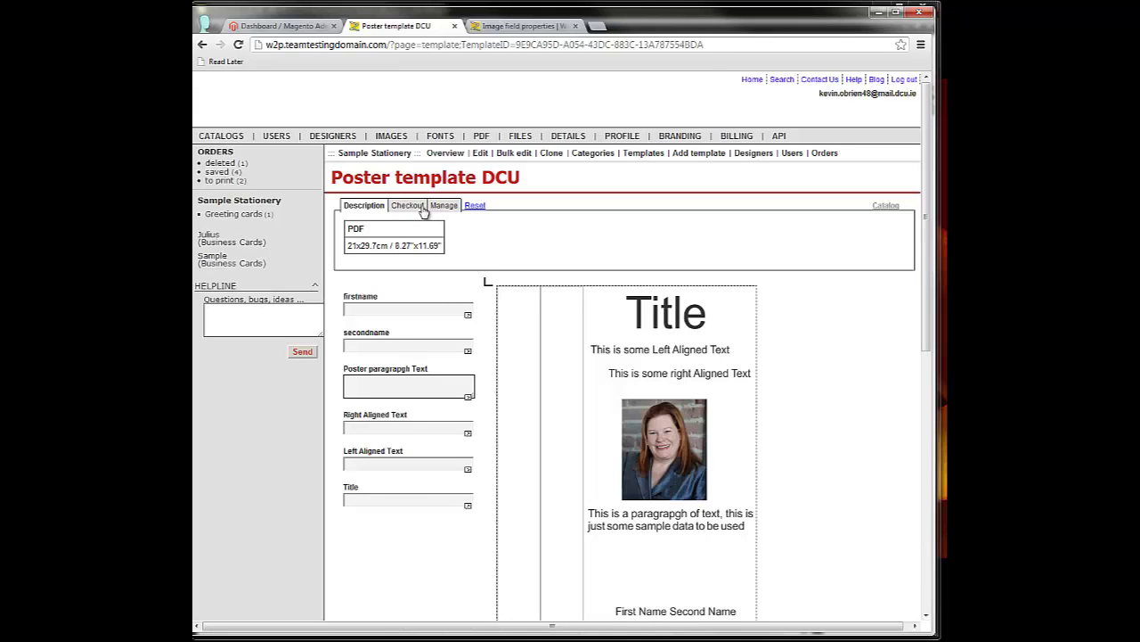
# Fill in the poster's firstname and secondname fields with the person's first and last name
pyautogui.scroll(-3, 501, 229)
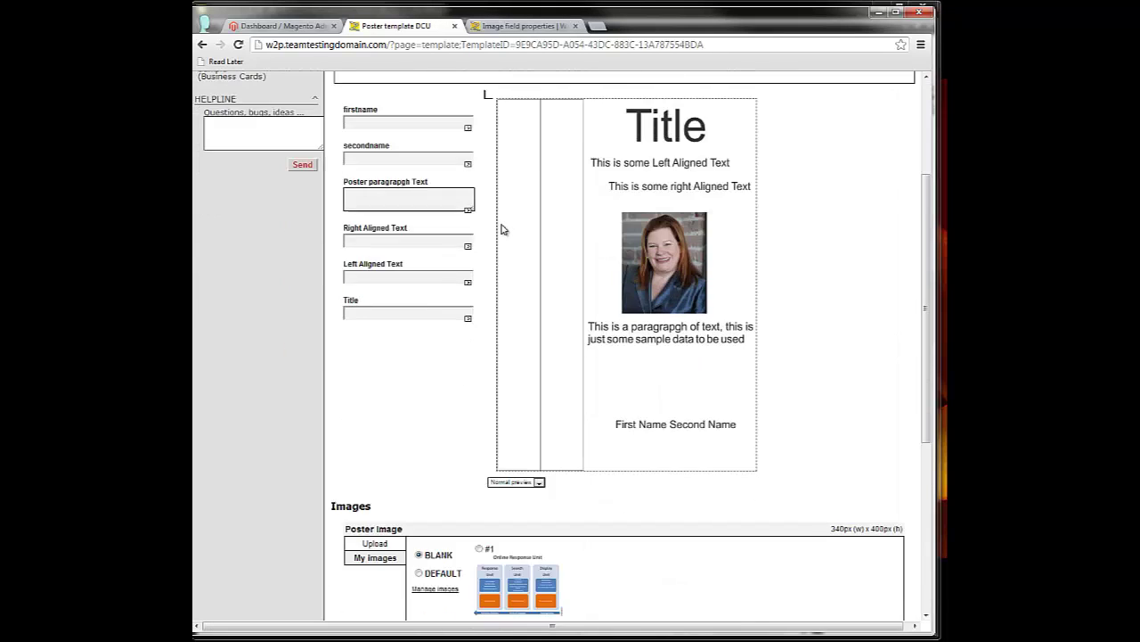
pyautogui.scroll(2, 502, 229)
pyautogui.click(402, 246)
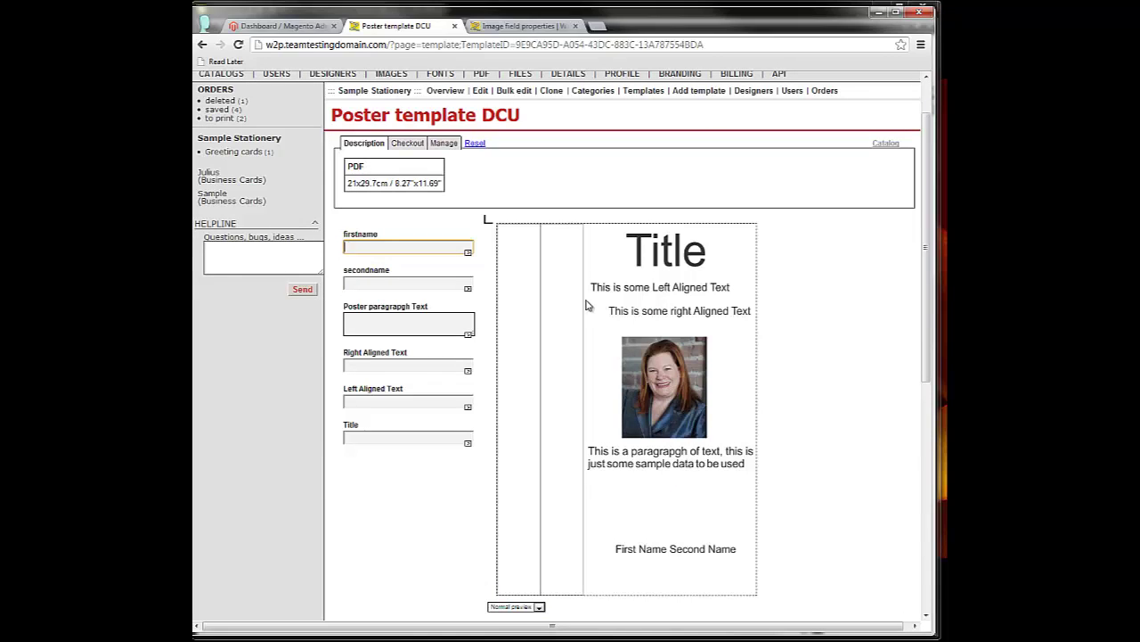
pyautogui.write('John')
pyautogui.press('Tab')
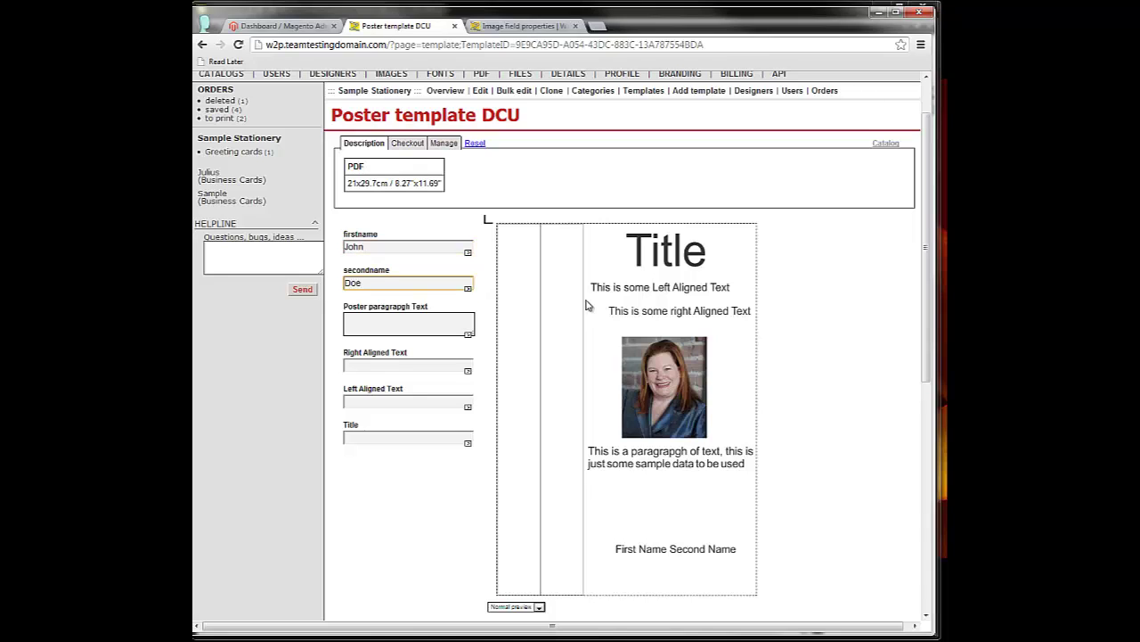
# Enter "This is some text about myself, what do you think of the poster template i am creating" as the poster paragraph text
pyautogui.click(430, 322)
pyautogui.write('This is some text a')
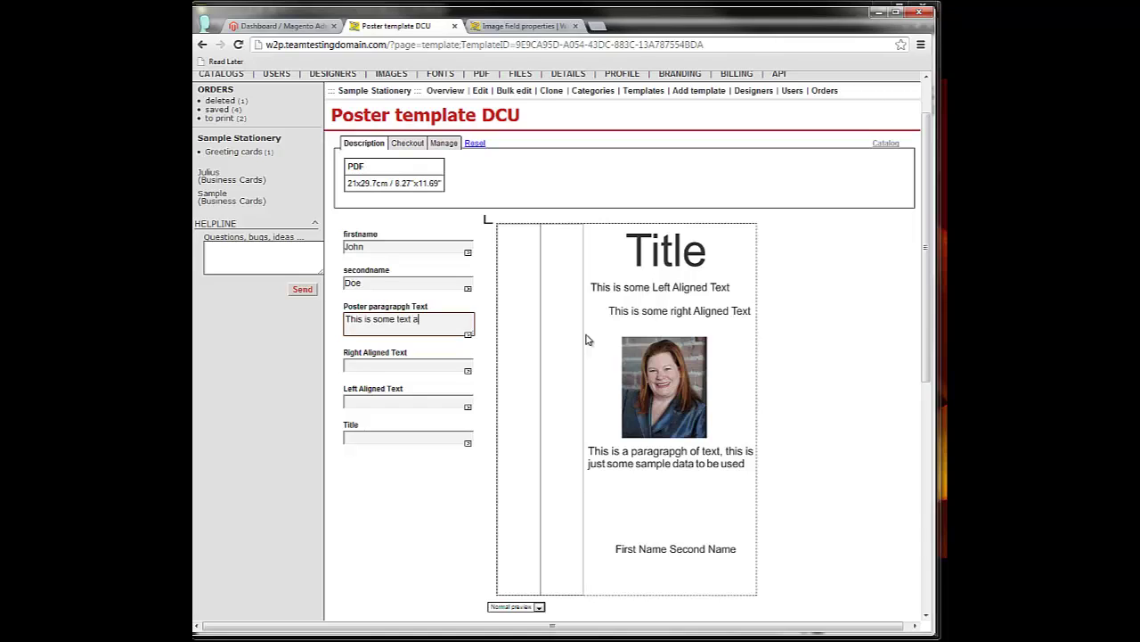
pyautogui.write('bout m')
pyautogui.write('yself, what')
pyautogui.write(' do you think of t')
pyautogui.write('he post')
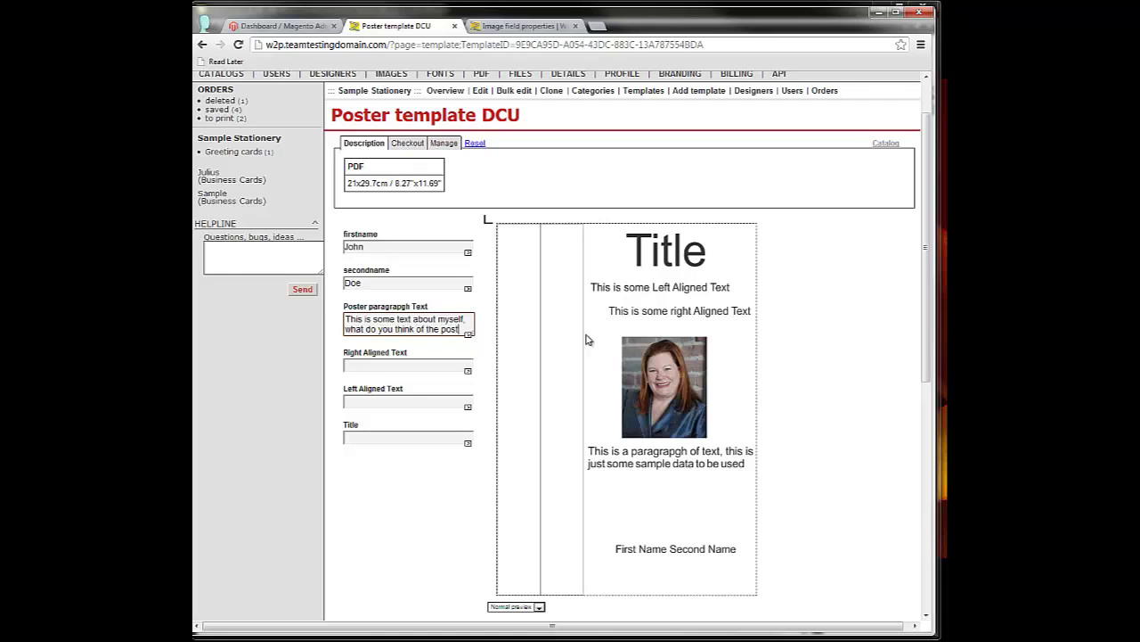
pyautogui.write('er template i a')
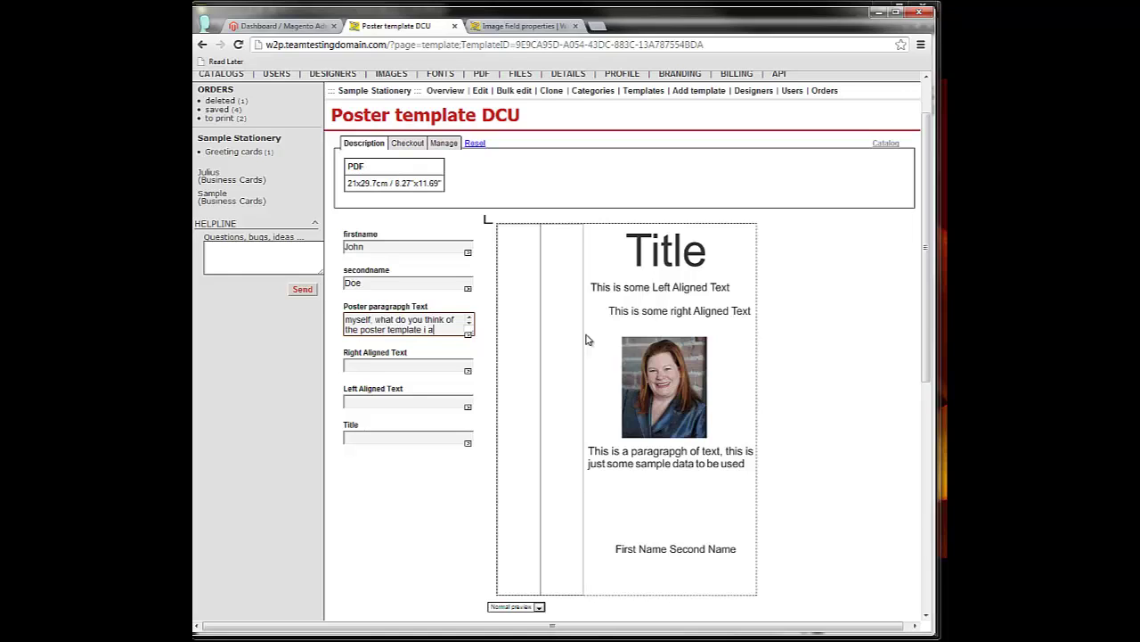
pyautogui.write('m creating')
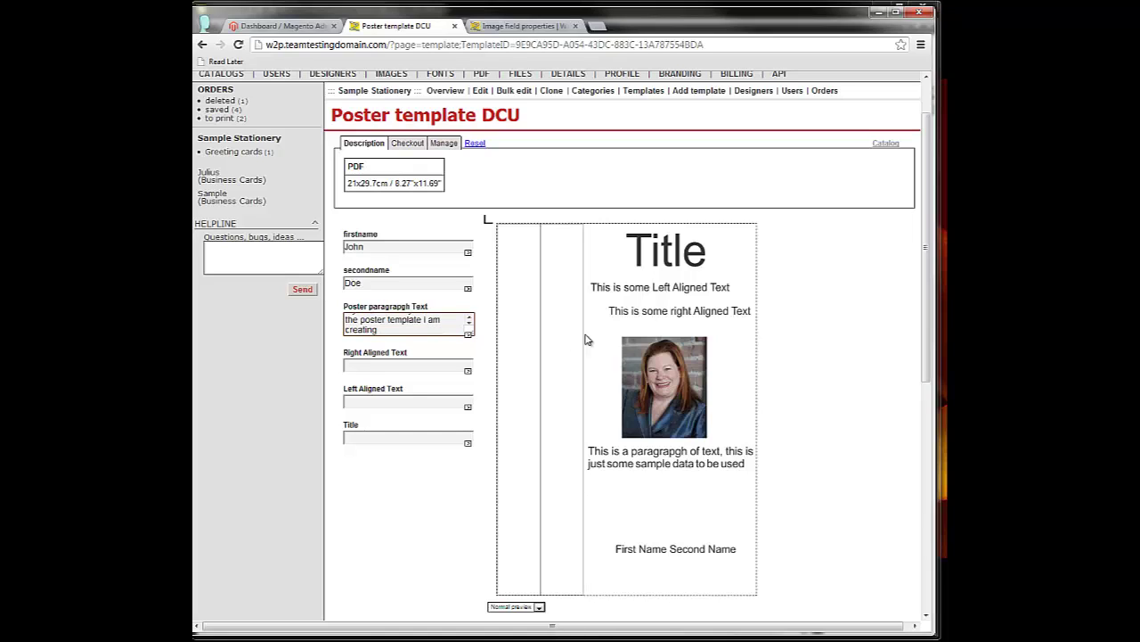
# Enter "15th September 2012" as the poster's right aligned text
pyautogui.click(414, 364)
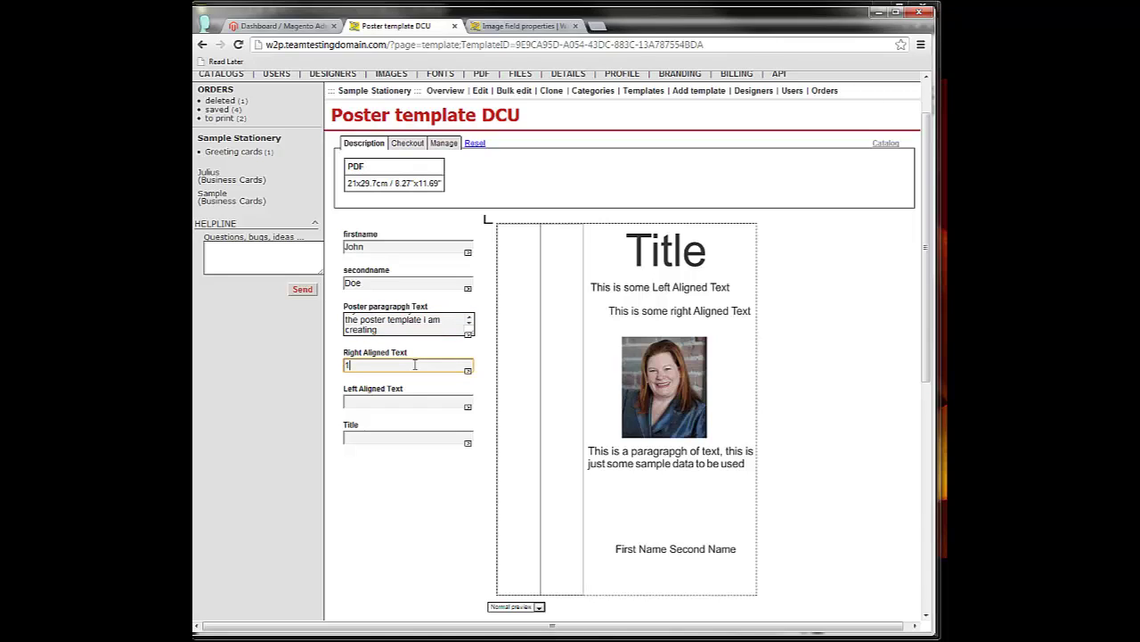
pyautogui.write('15/09')
pyautogui.write('th ')
pyautogui.write('september')
pyautogui.press('BackSpace')
pyautogui.write('S')
pyautogui.press('End')
pyautogui.hscroll(1, 414, 364)
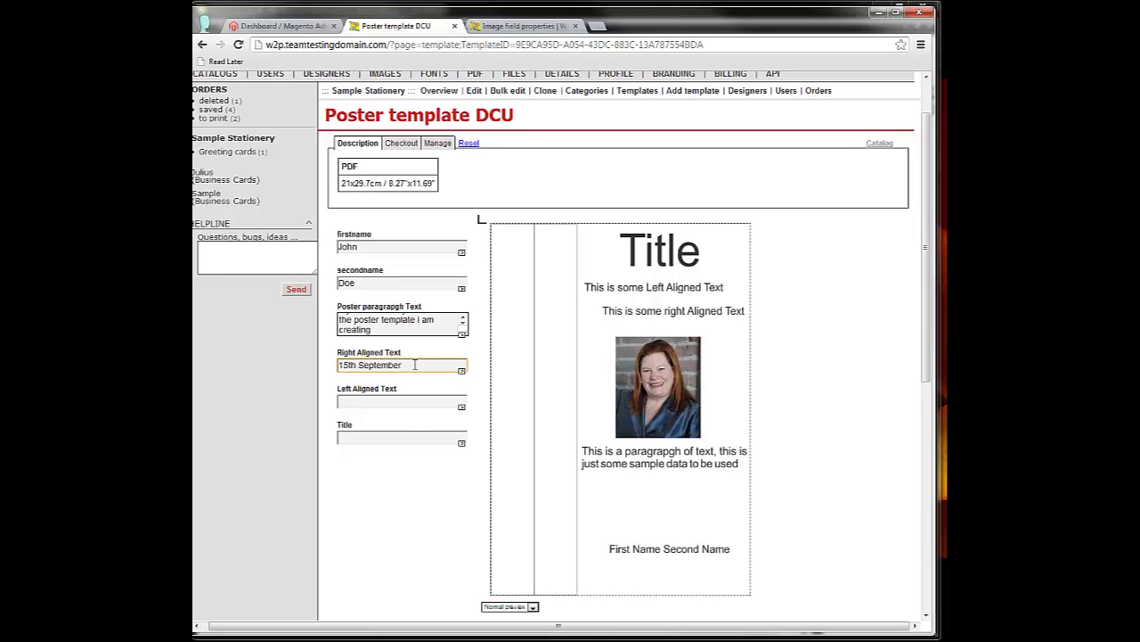
pyautogui.write('2012')
# Enter "Story of My Life" as the left aligned text and "My Poster" as the title
pyautogui.click(392, 402)
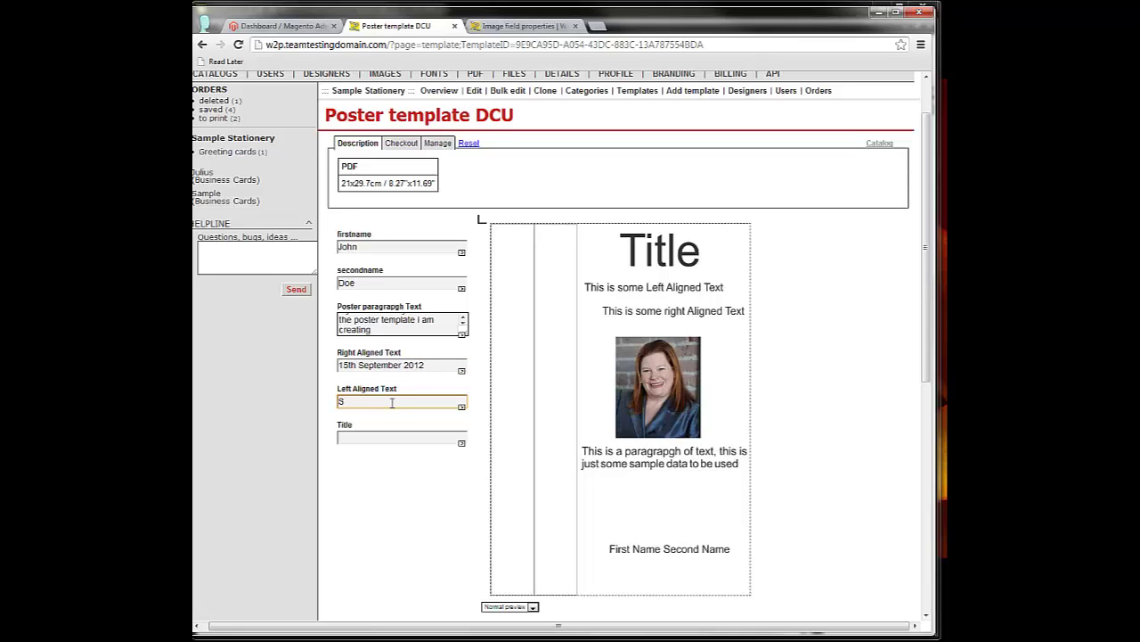
pyautogui.write('Story of my Life')
pyautogui.click(378, 440)
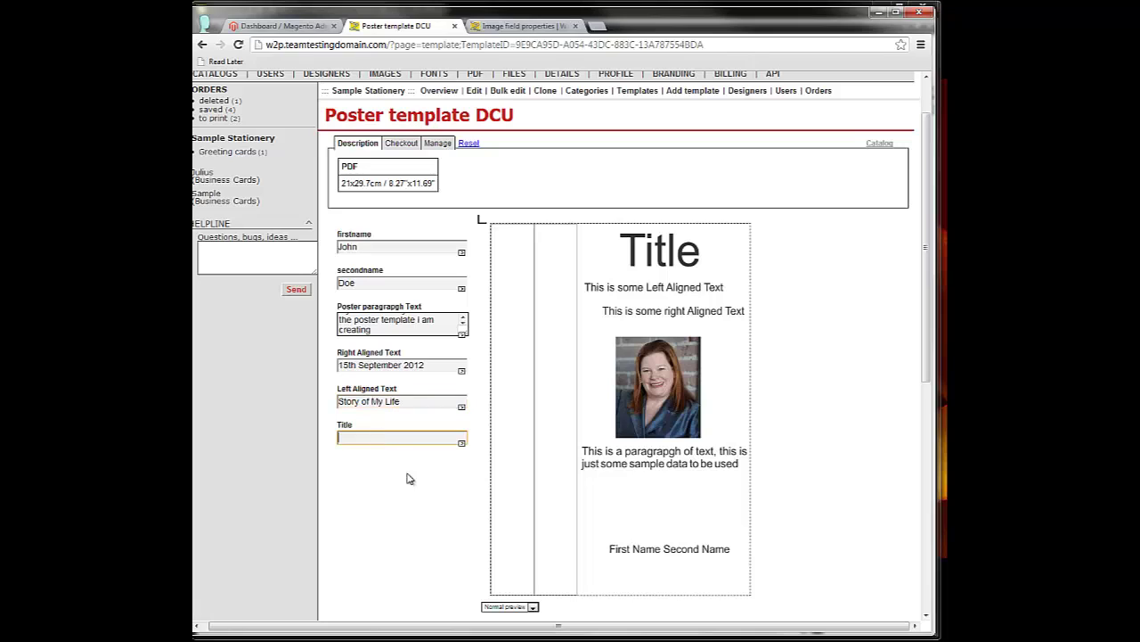
pyautogui.click(463, 531)
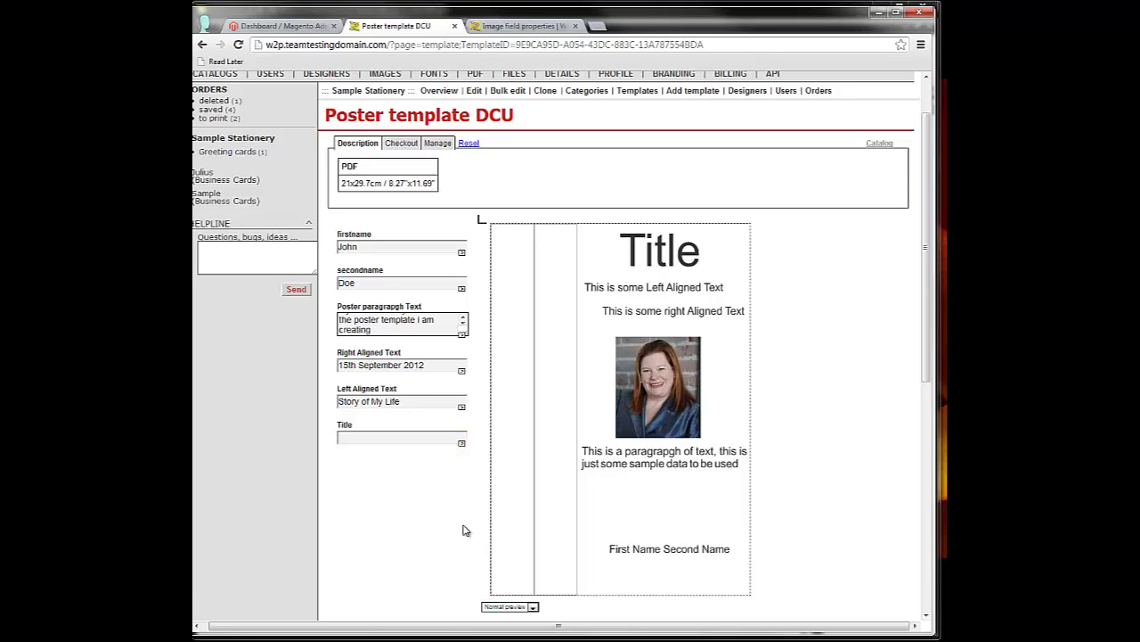
pyautogui.scroll(-5, 464, 531)
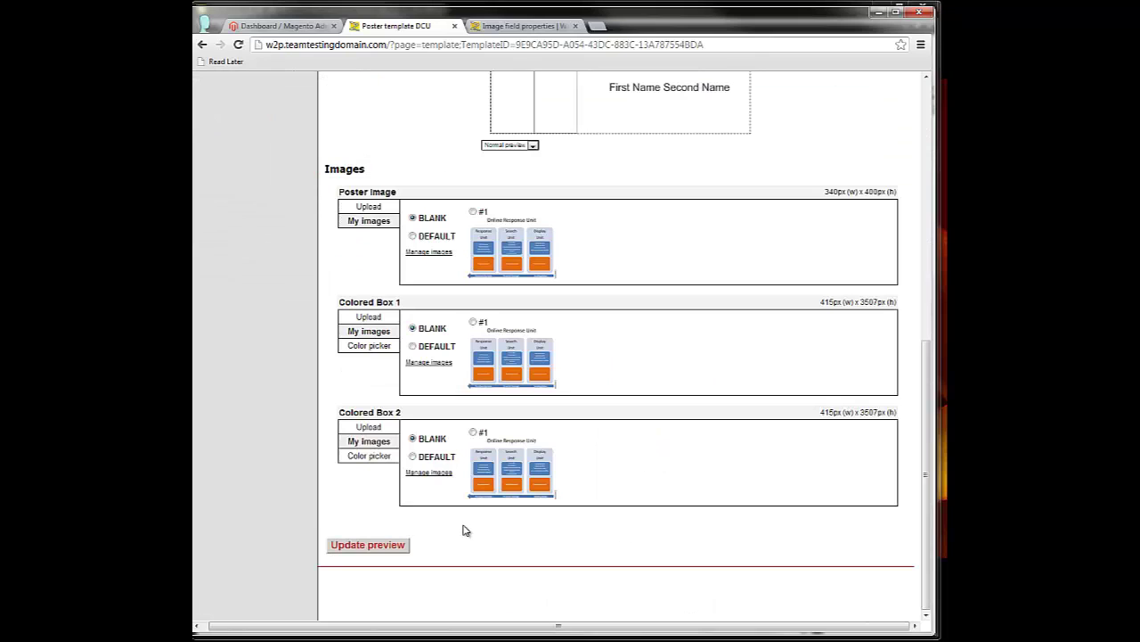
pyautogui.scroll(4, 390, 280)
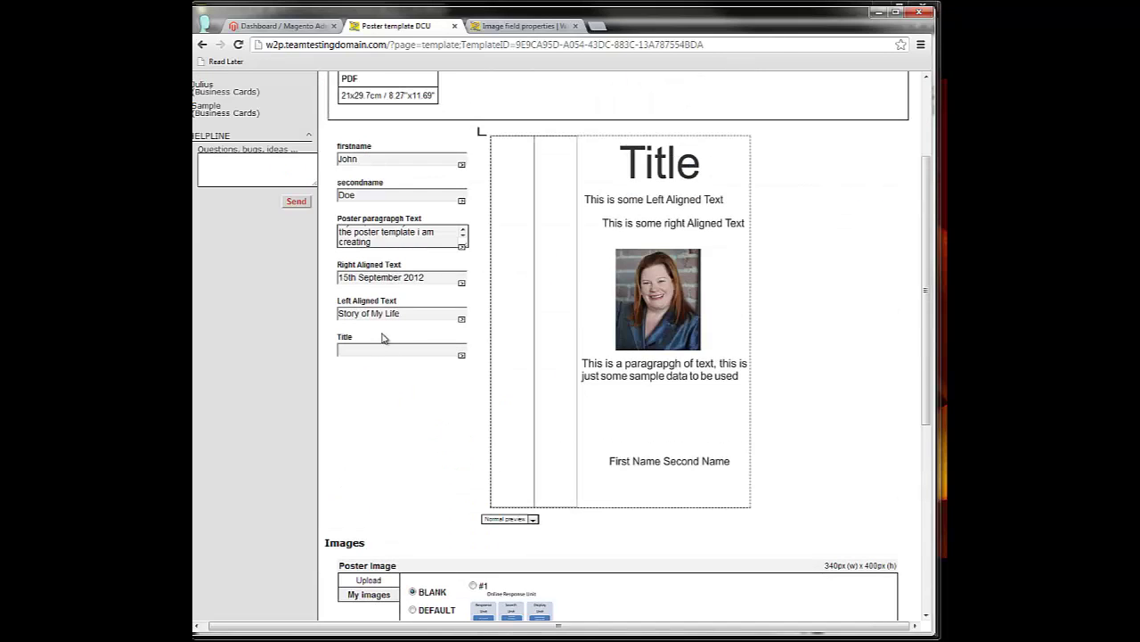
pyautogui.click(373, 351)
pyautogui.write('My F')
pyautogui.write('oster')
pyautogui.click(386, 406)
# Update the poster preview with the entered texts and check the resulting layout
pyautogui.scroll(-4, 382, 400)
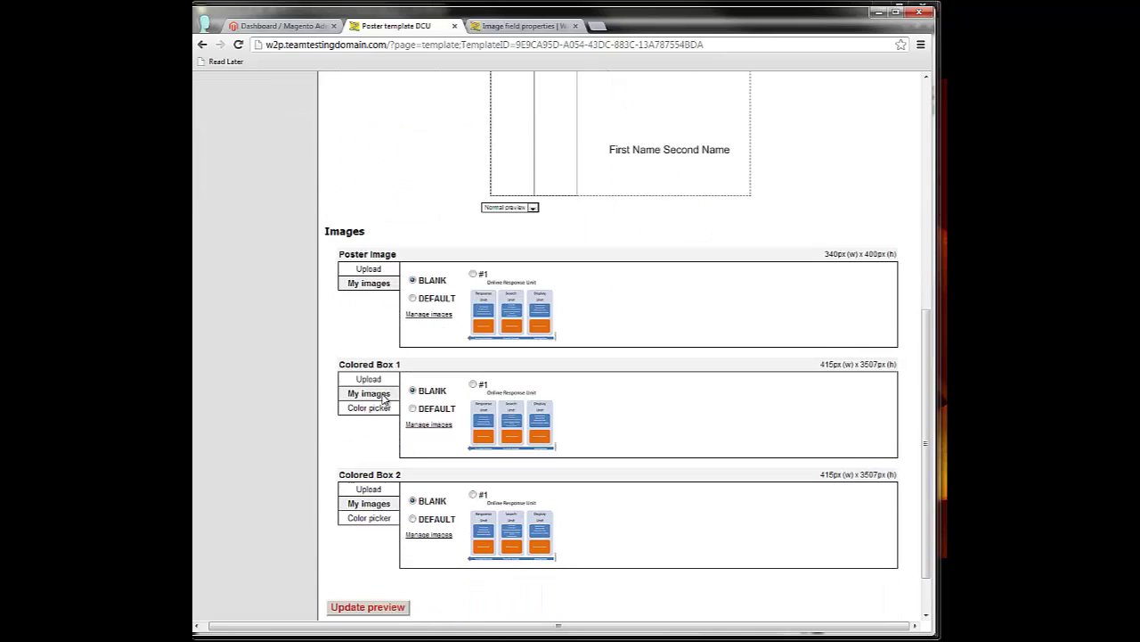
pyautogui.scroll(-1, 355, 591)
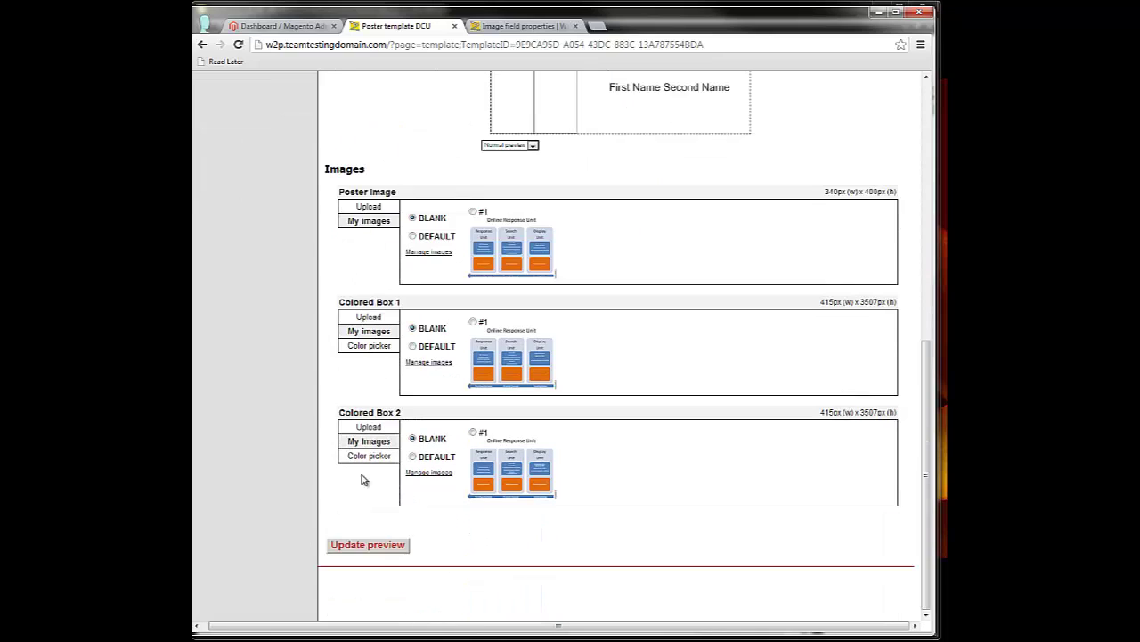
pyautogui.click(371, 546)
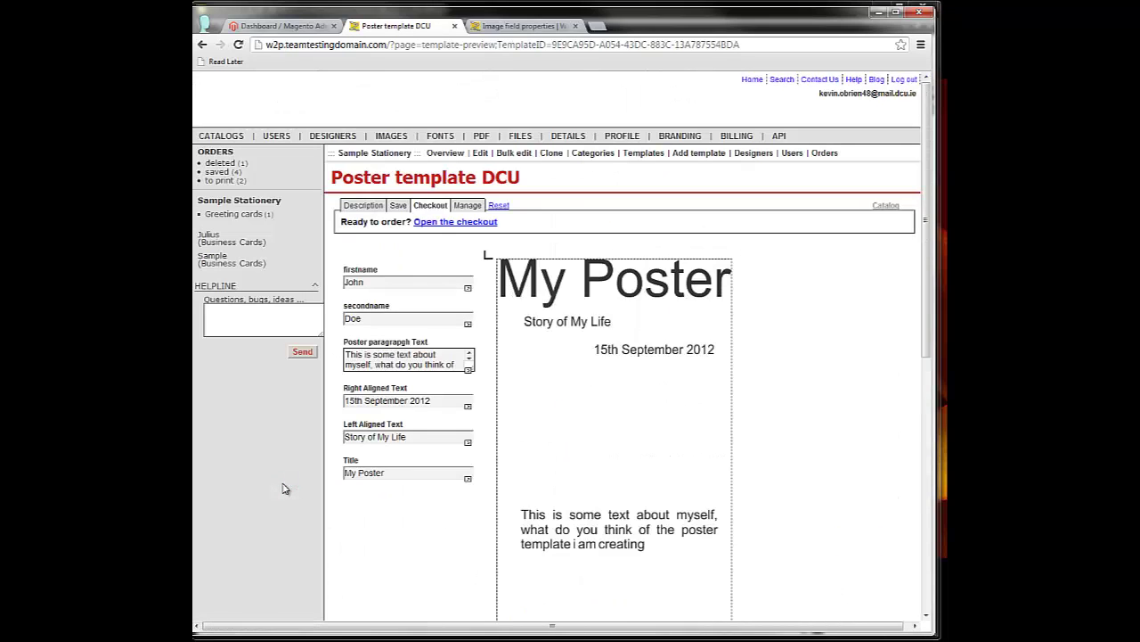
pyautogui.scroll(-3, 281, 490)
pyautogui.scroll(2, 281, 490)
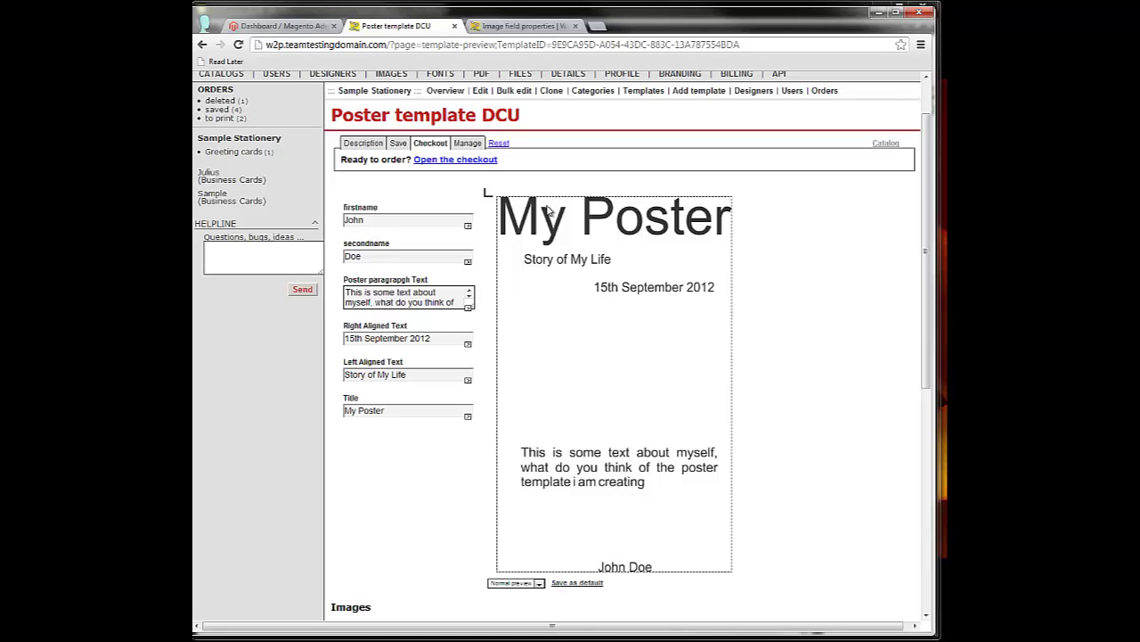
pyautogui.scroll(-2, 406, 469)
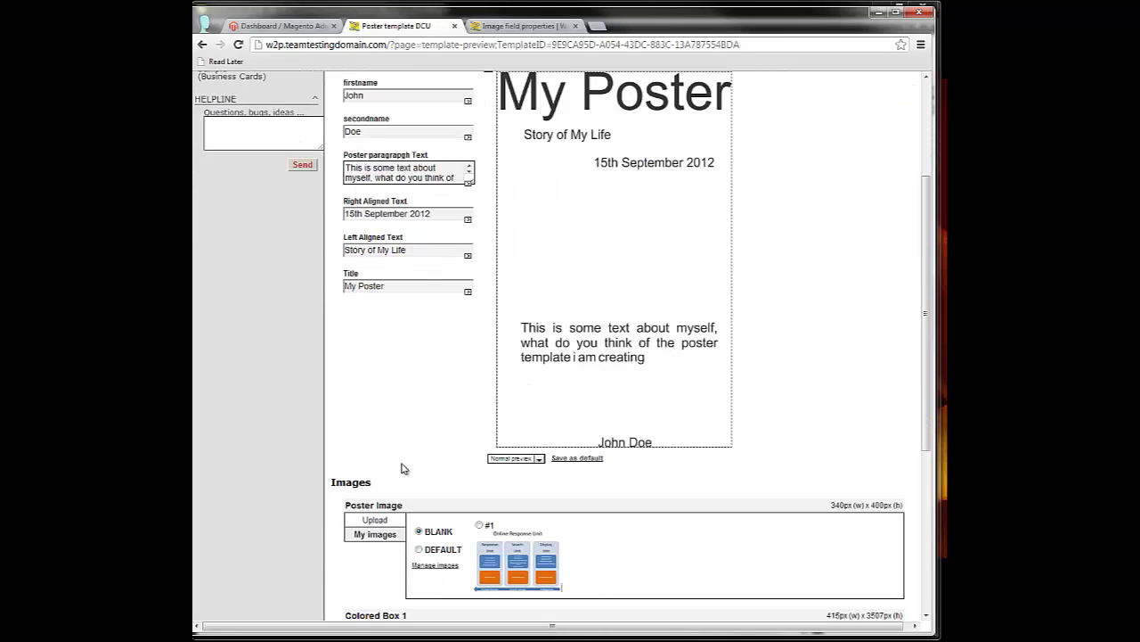
# Set Poster Image, Colored Box 1 and Colored Box 2 to DEFAULT and update the preview
pyautogui.scroll(-3, 374, 445)
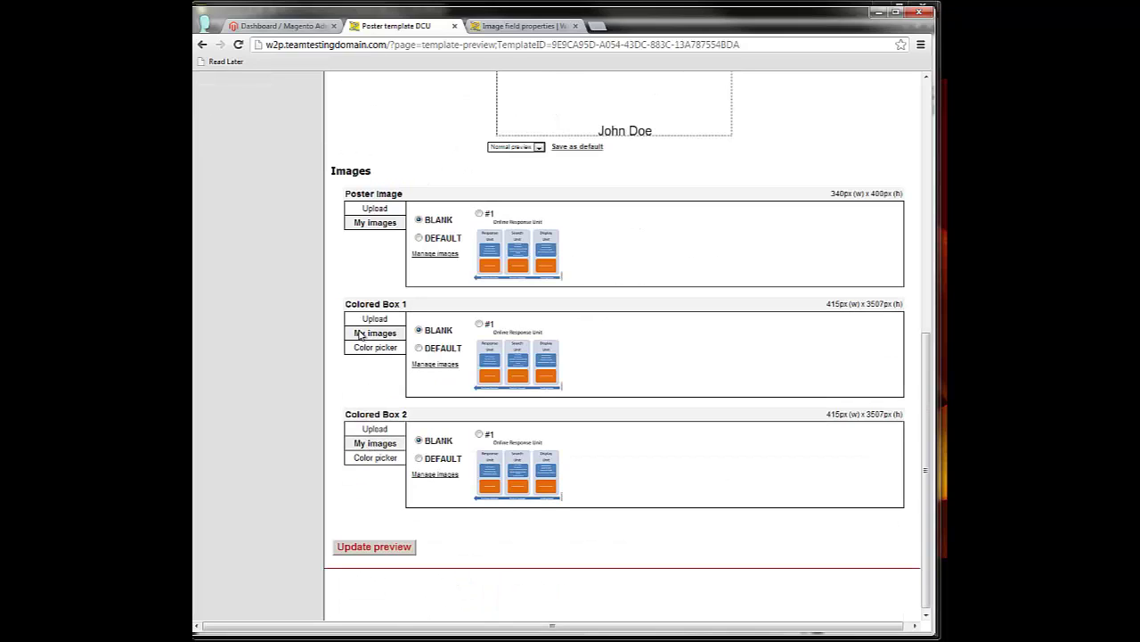
pyautogui.click(419, 348)
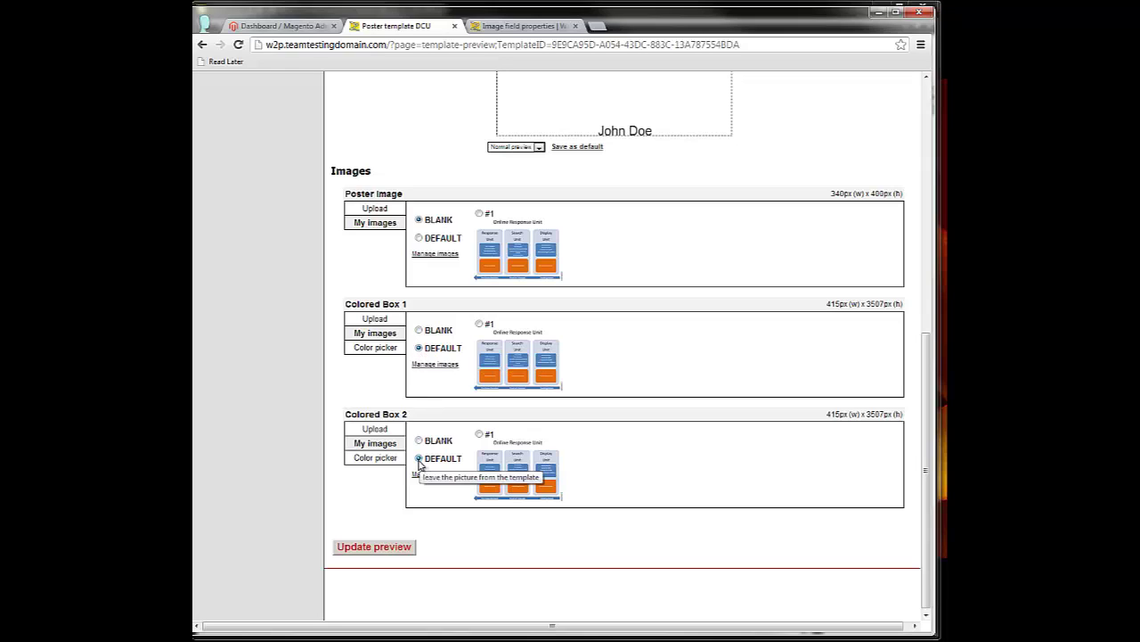
pyautogui.click(418, 238)
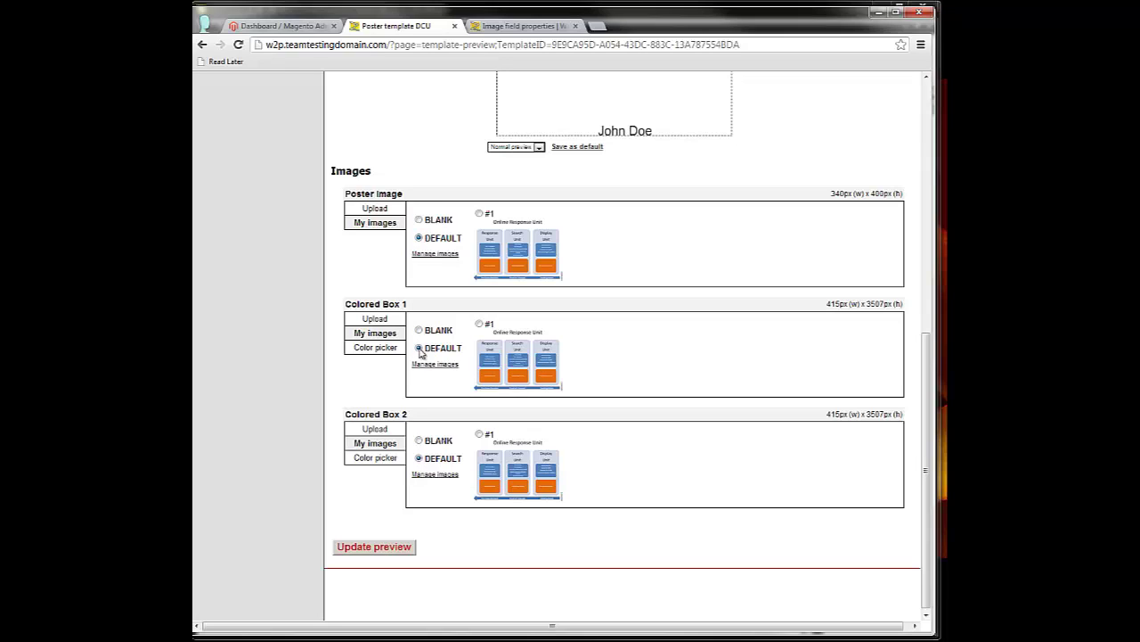
pyautogui.click(397, 546)
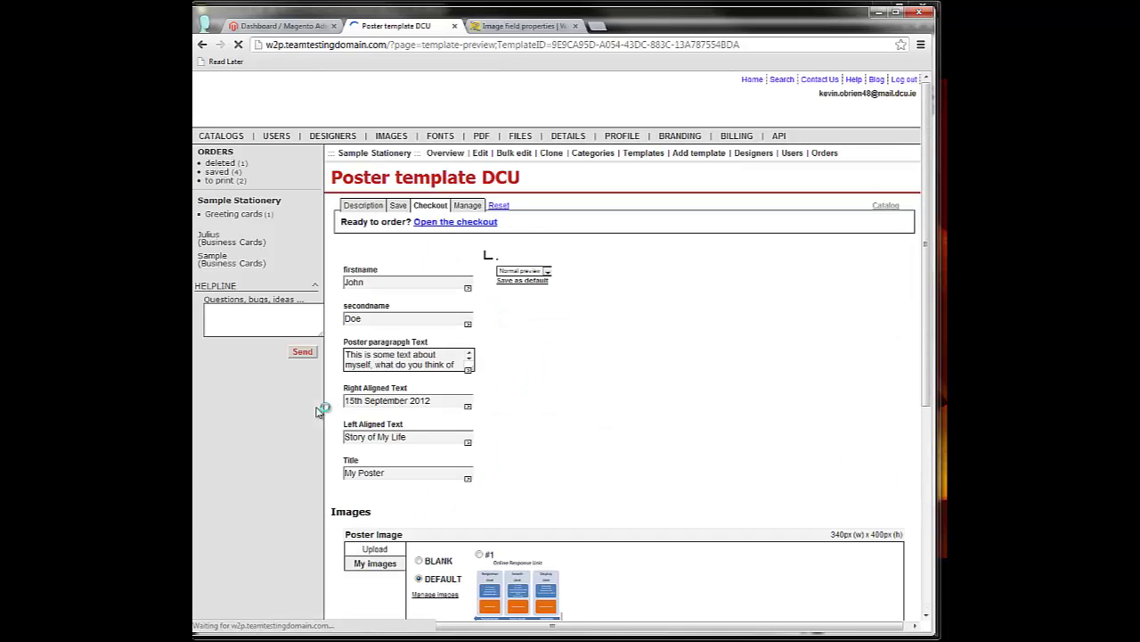
# Examine the updated poster preview, checking the text placement, picture, colored boxes and image field options
pyautogui.scroll(-1, 318, 411)
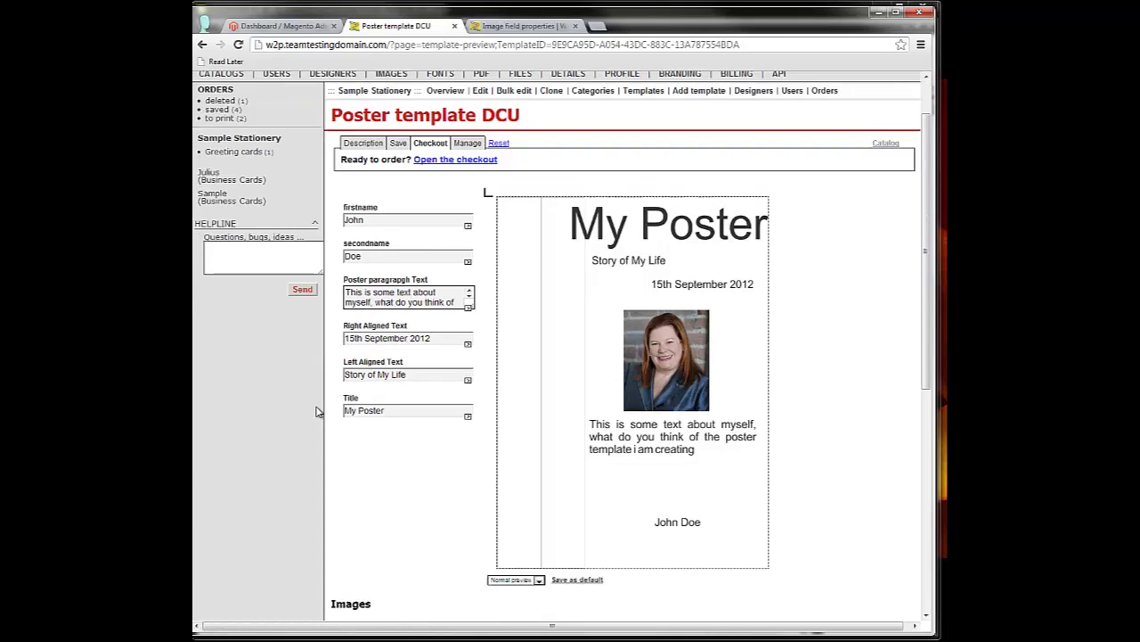
pyautogui.scroll(-2, 315, 393)
pyautogui.scroll(2, 318, 396)
pyautogui.scroll(-2, 610, 288)
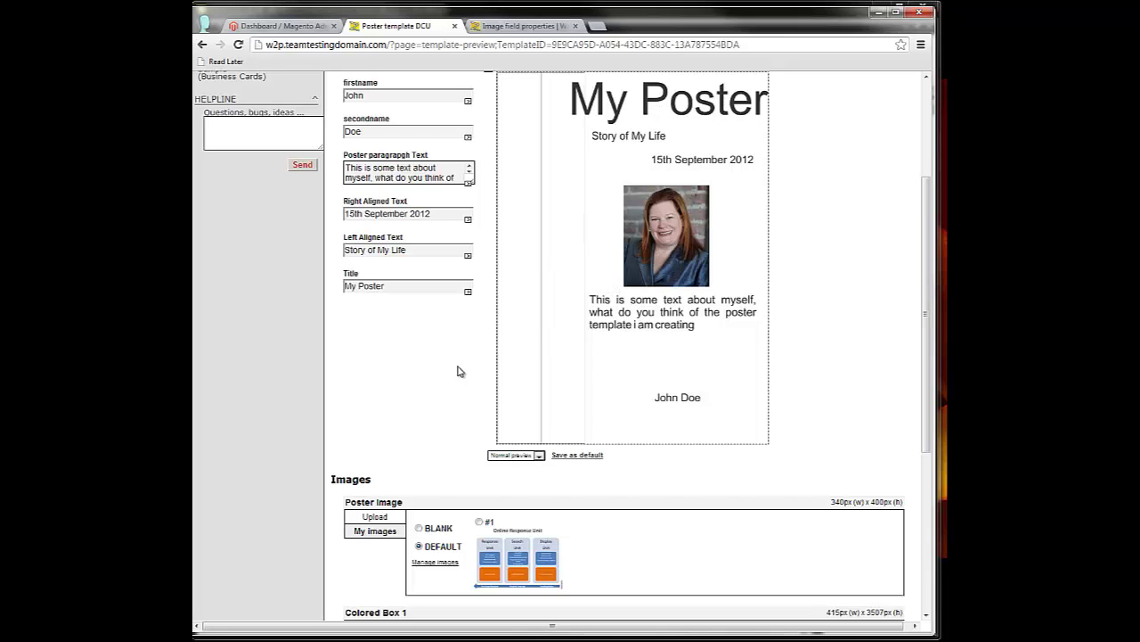
pyautogui.scroll(-1, 458, 370)
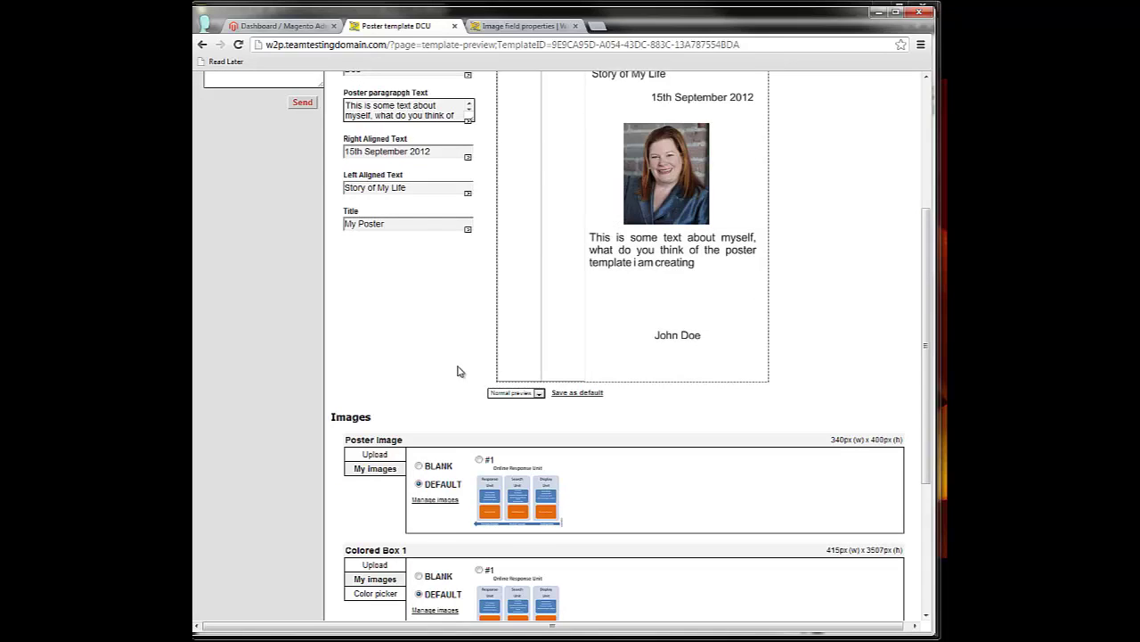
pyautogui.scroll(1, 458, 370)
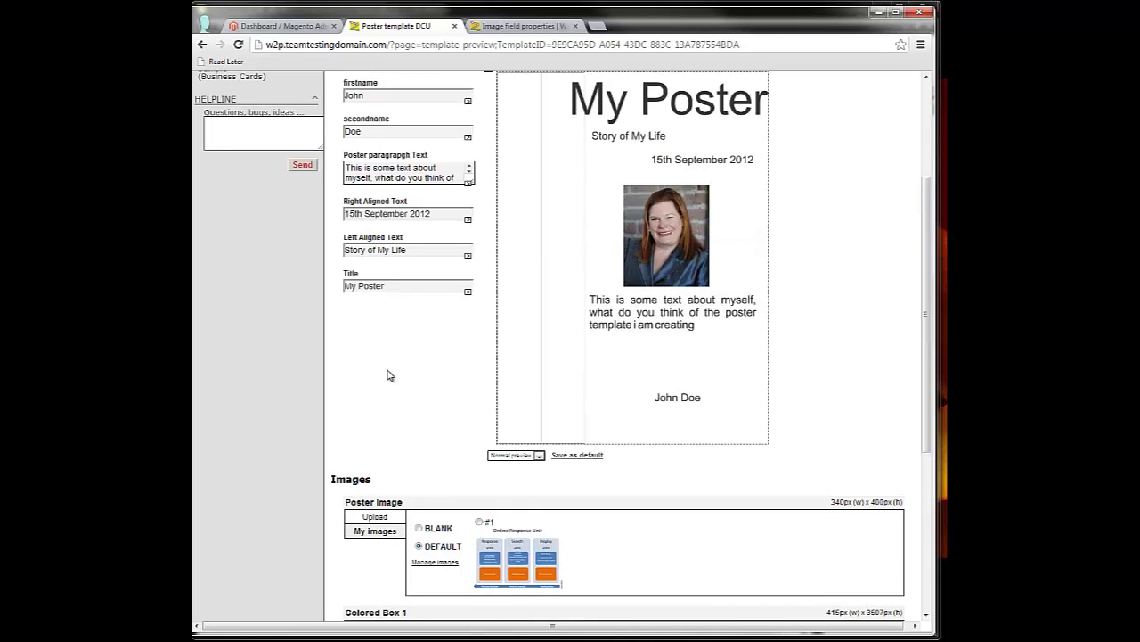
pyautogui.scroll(2, 389, 375)
pyautogui.scroll(-2, 389, 375)
pyautogui.scroll(-4, 389, 375)
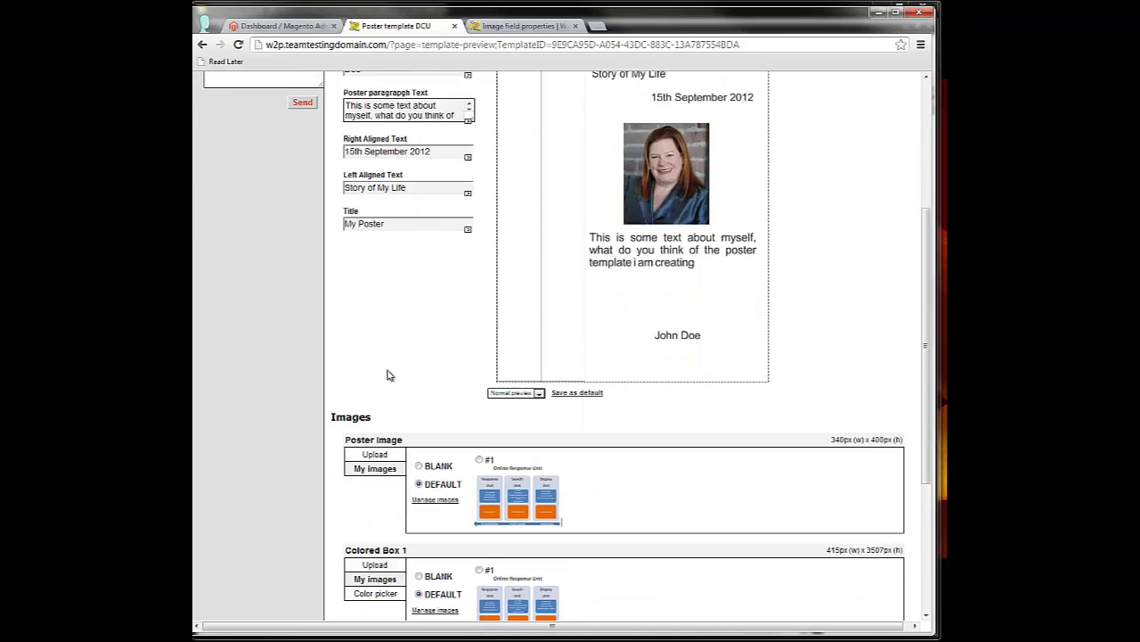
# Shorten the poster's title text to "Poster"
pyautogui.scroll(5, 389, 375)
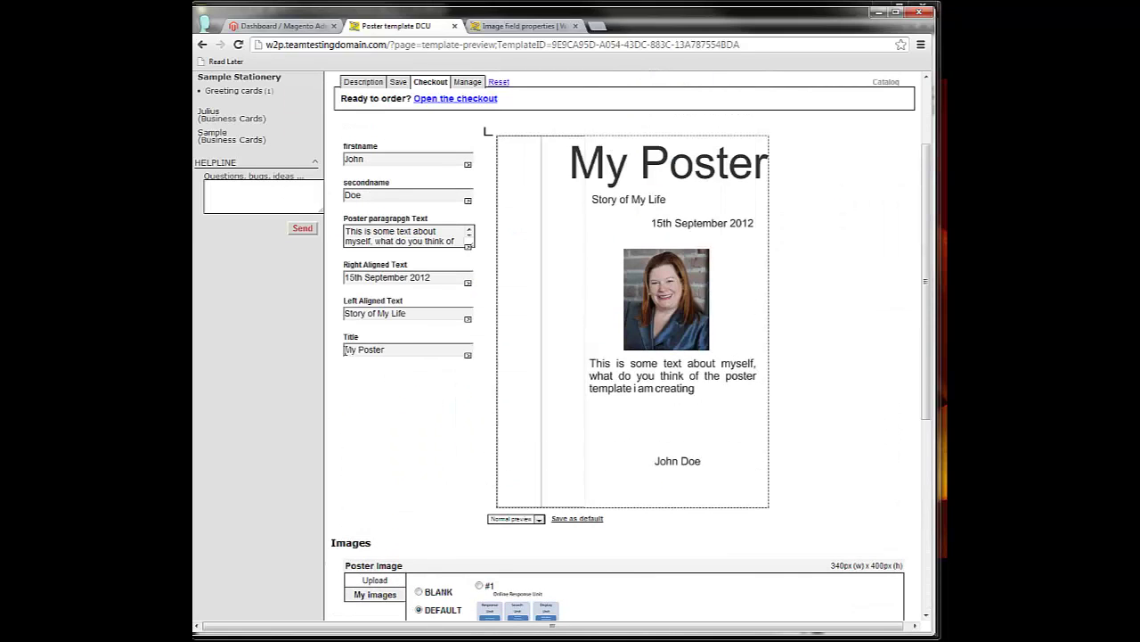
pyautogui.click(357, 349)
pyautogui.moveTo(357, 349); pyautogui.dragTo(344, 349)
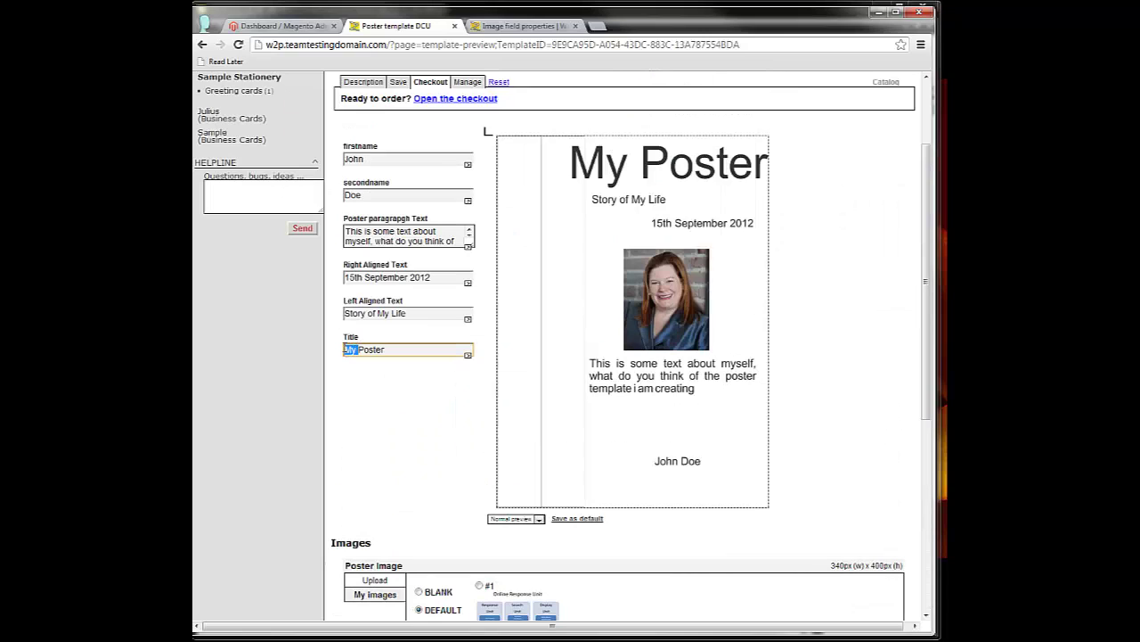
pyautogui.press('BackSpace')
pyautogui.click(359, 421)
# Fill Colored Box 1 with the red color F50101 using the color picker
pyautogui.scroll(-4, 357, 418)
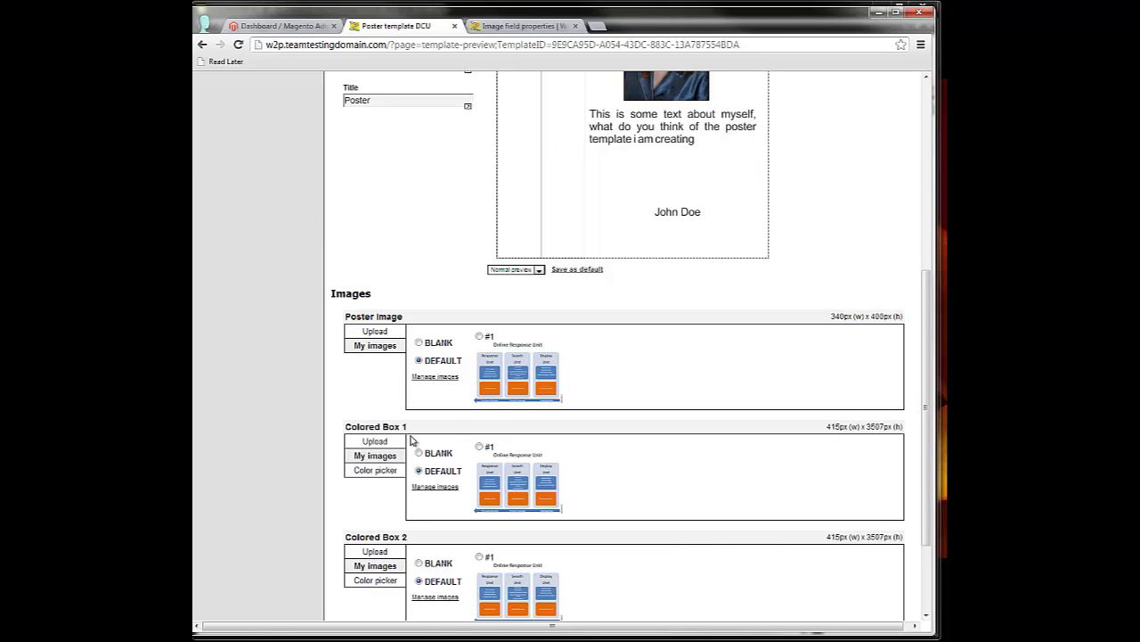
pyautogui.click(392, 474)
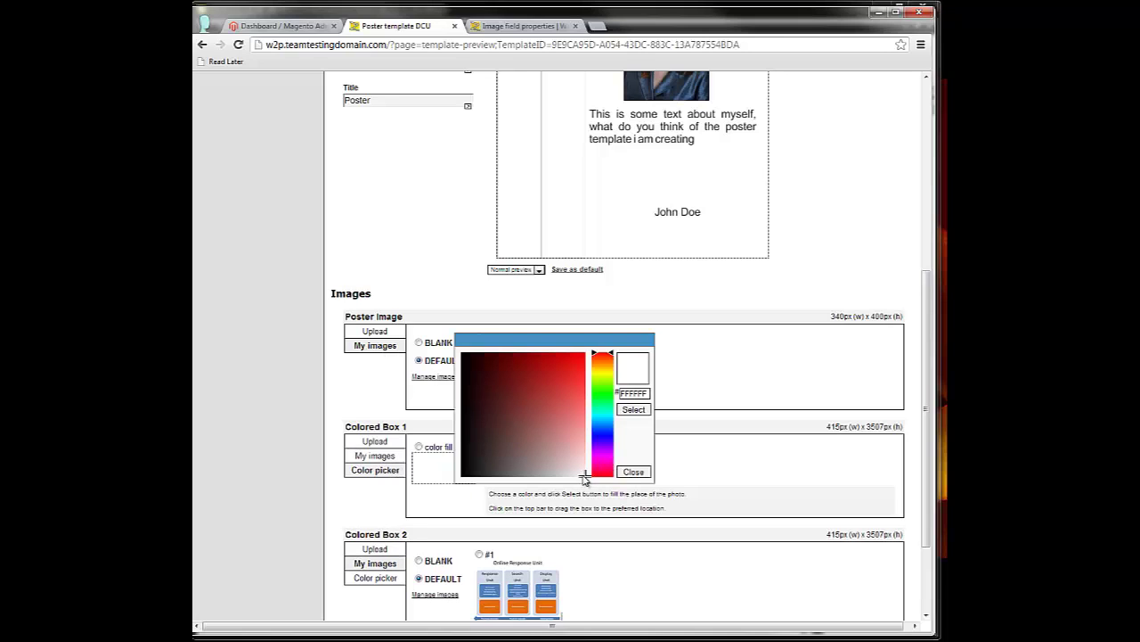
pyautogui.moveTo(585, 479); pyautogui.dragTo(581, 354)
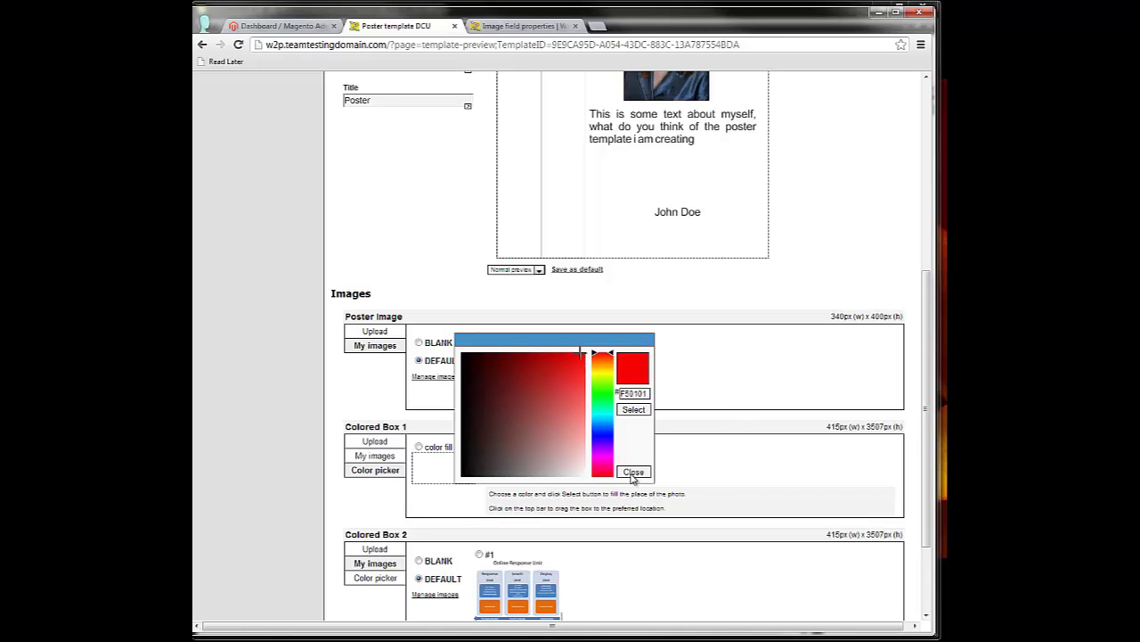
pyautogui.click(634, 410)
# Fill Colored Box 2 with the yellow color F5DD01 using the color picker
pyautogui.scroll(-3, 324, 489)
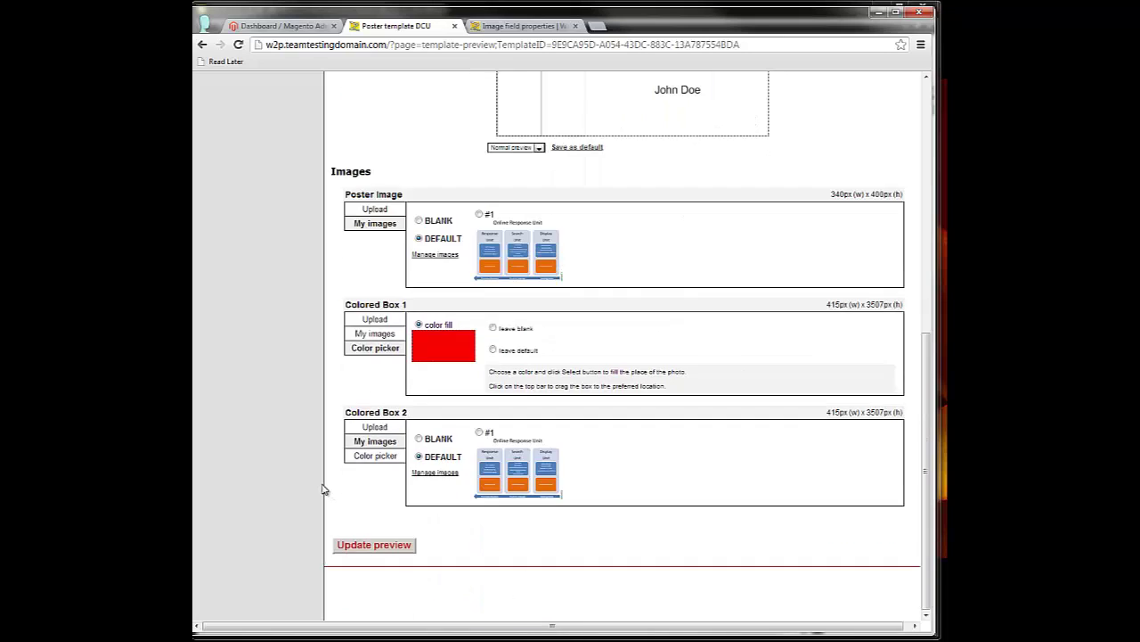
pyautogui.click(375, 457)
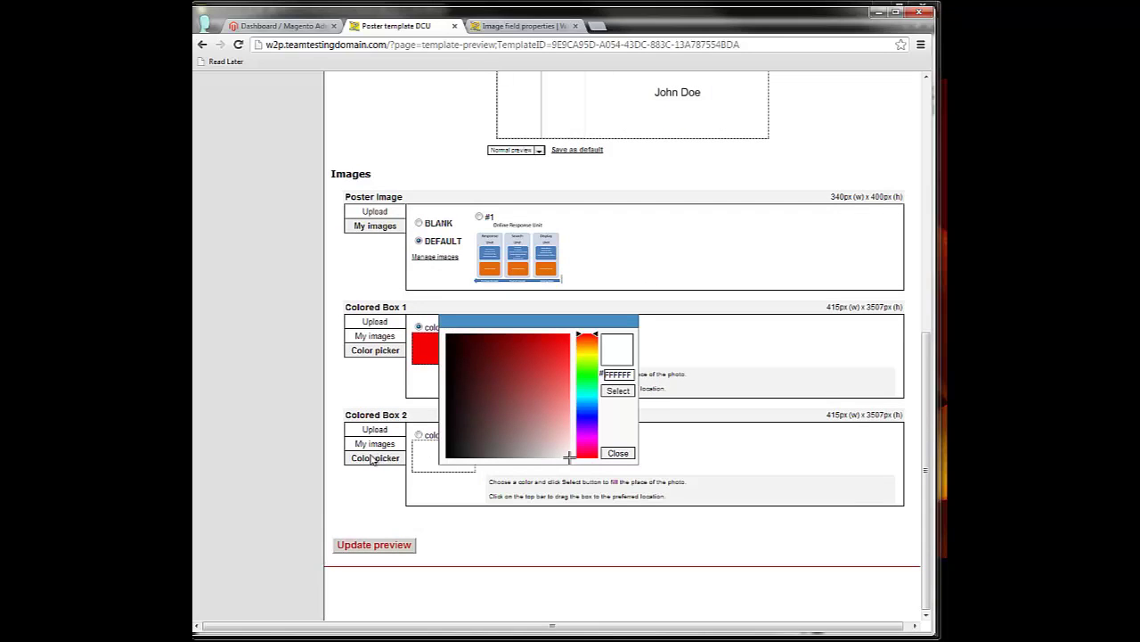
pyautogui.click(596, 348)
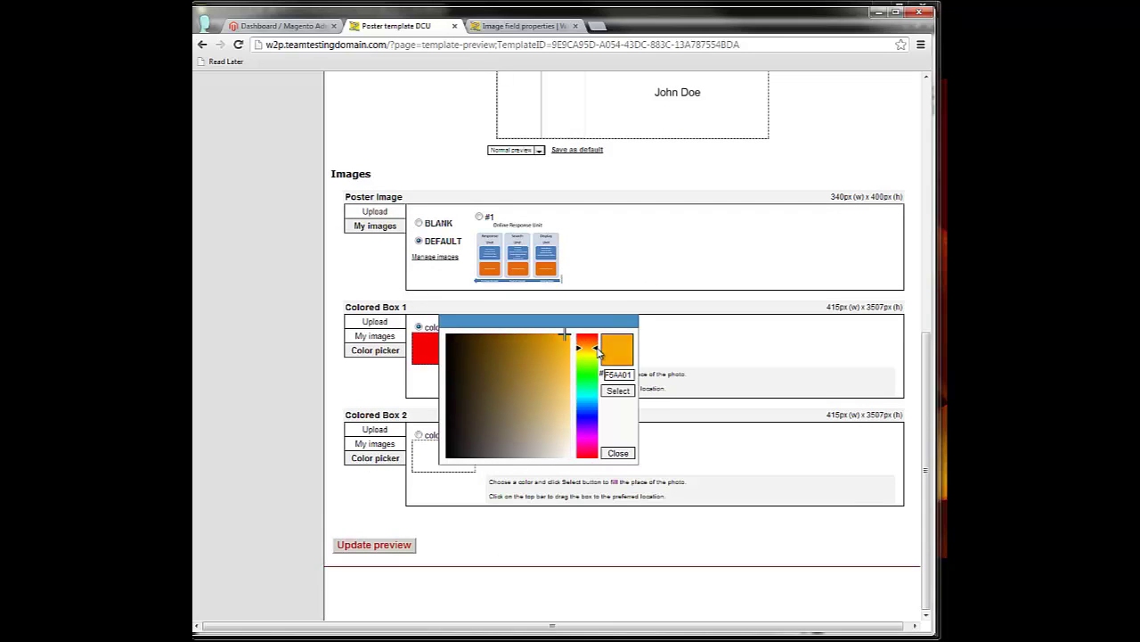
pyautogui.moveTo(597, 353); pyautogui.dragTo(596, 352)
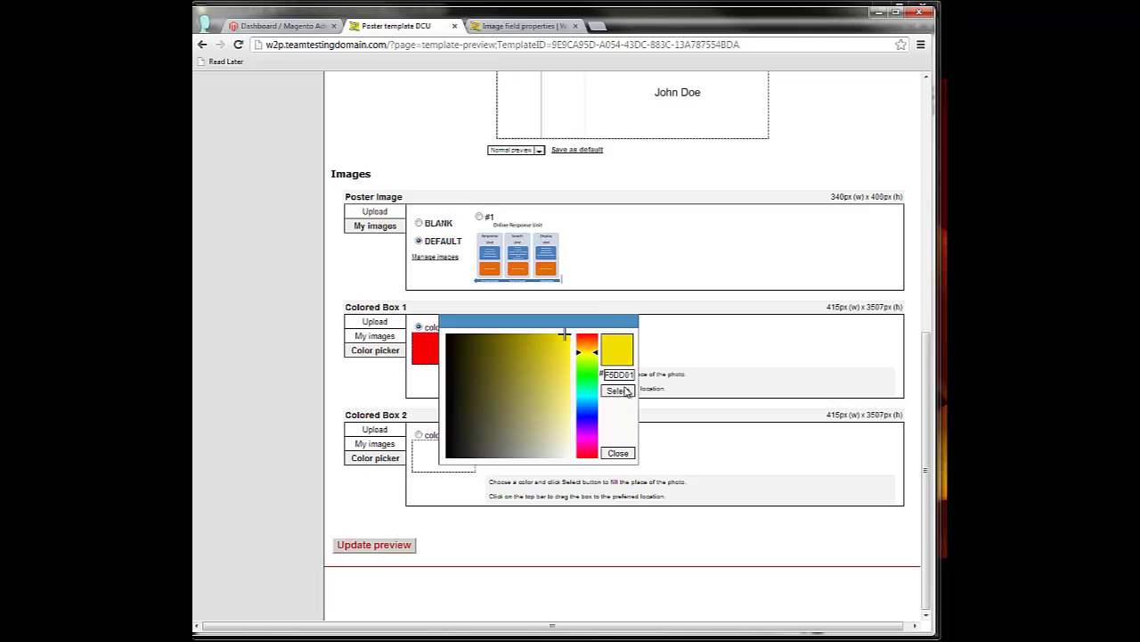
pyautogui.click(627, 391)
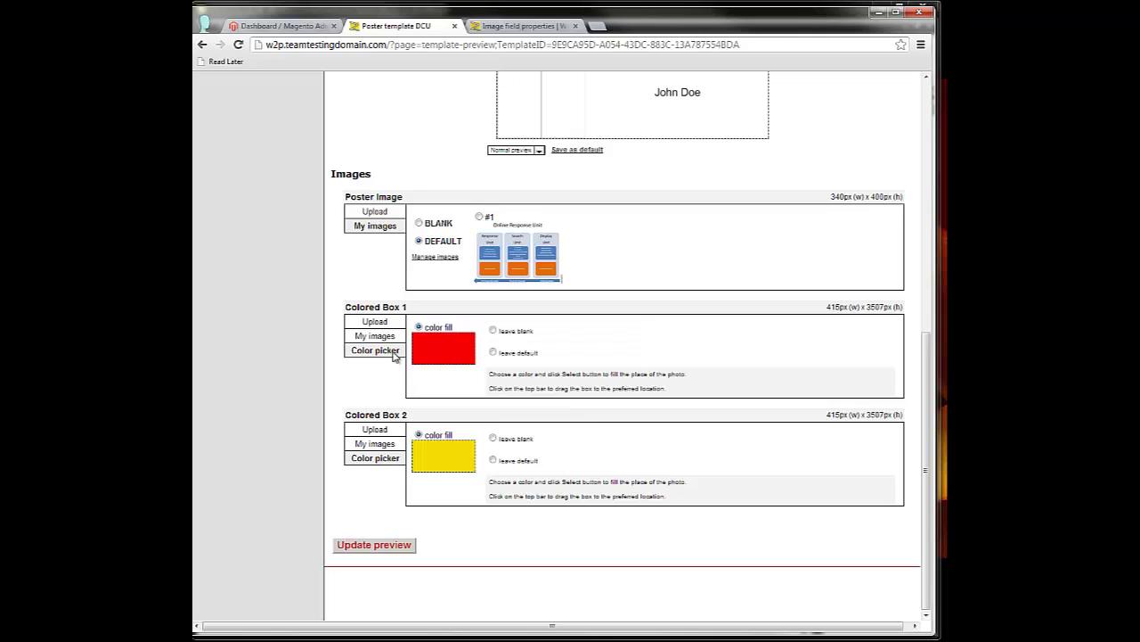
# Update the poster preview with the new title and box colors and check the resulting layout
pyautogui.scroll(4, 288, 281)
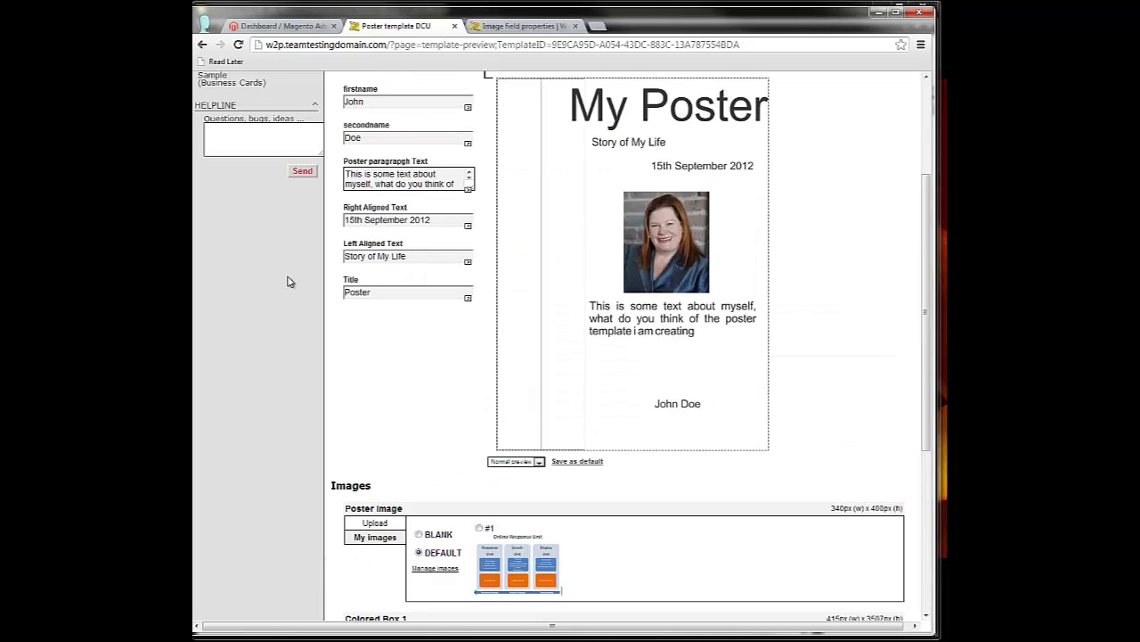
pyautogui.scroll(-4, 288, 281)
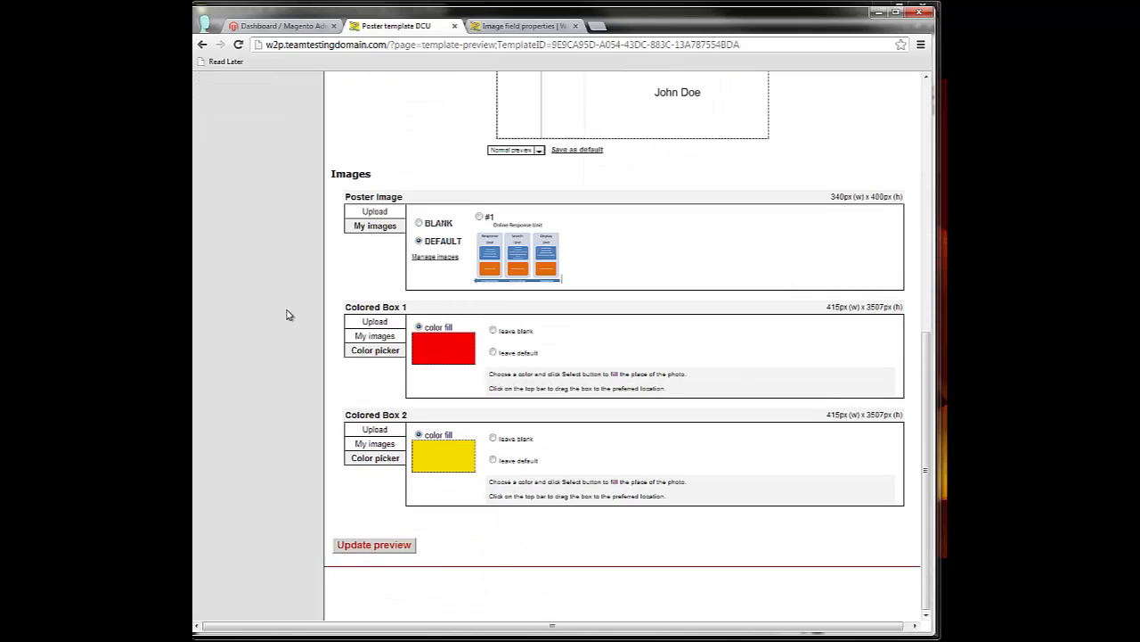
pyautogui.click(388, 545)
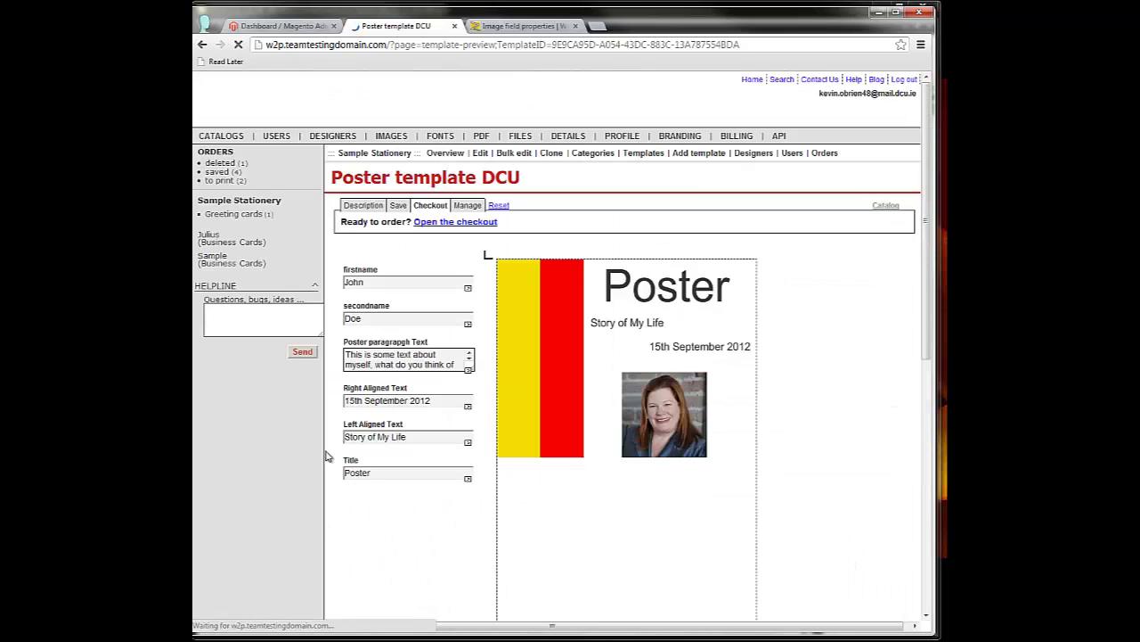
pyautogui.scroll(-2, 316, 458)
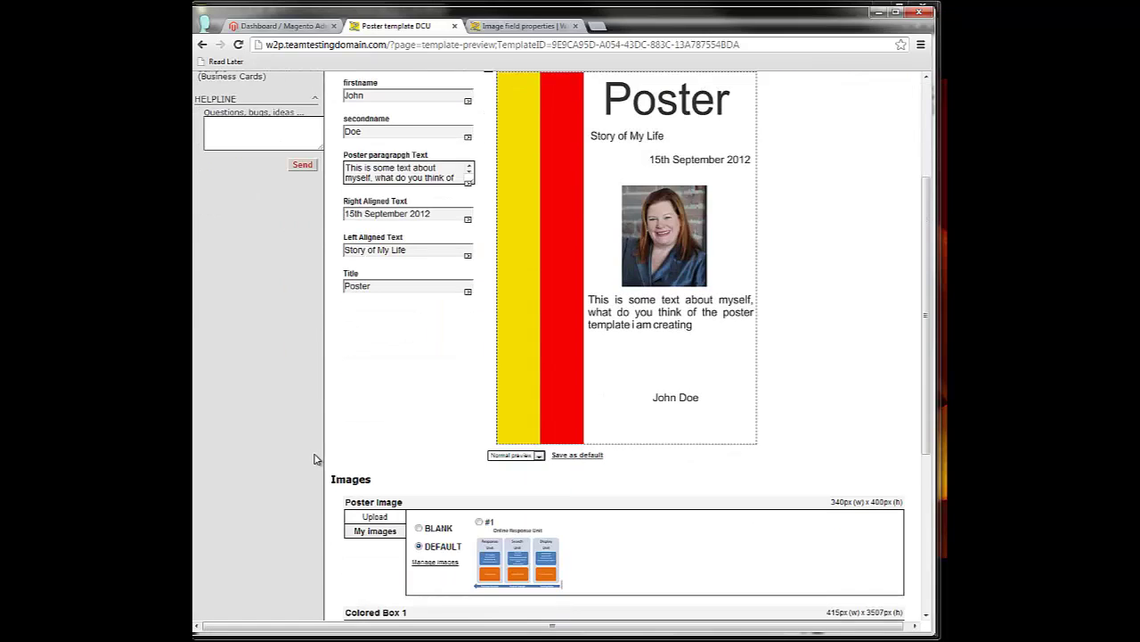
pyautogui.scroll(1, 314, 459)
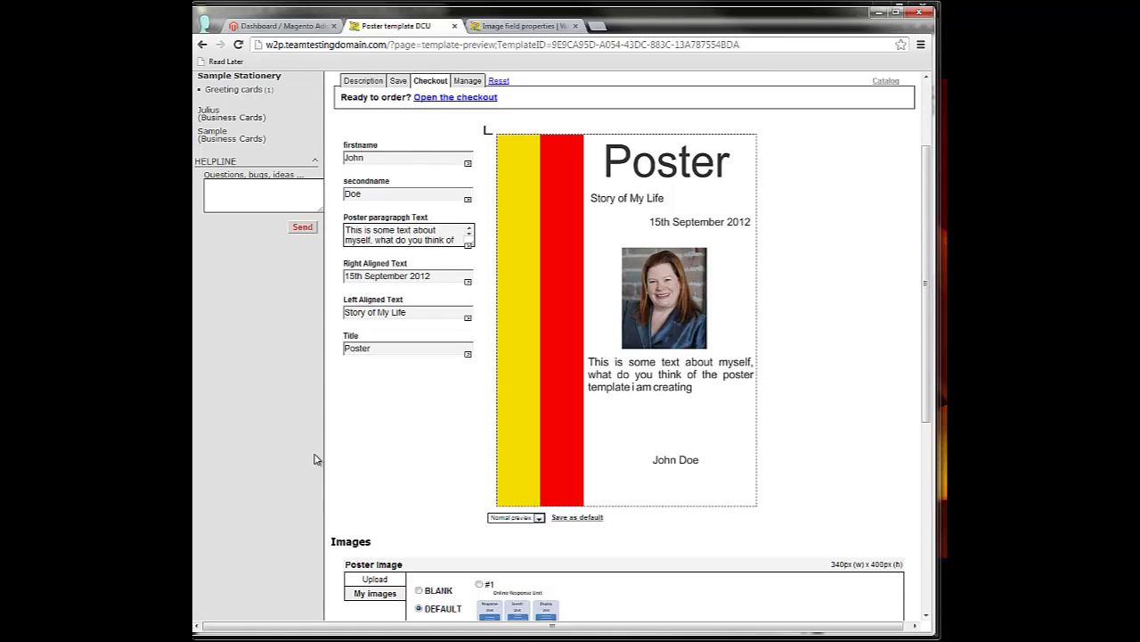
pyautogui.scroll(-3, 313, 459)
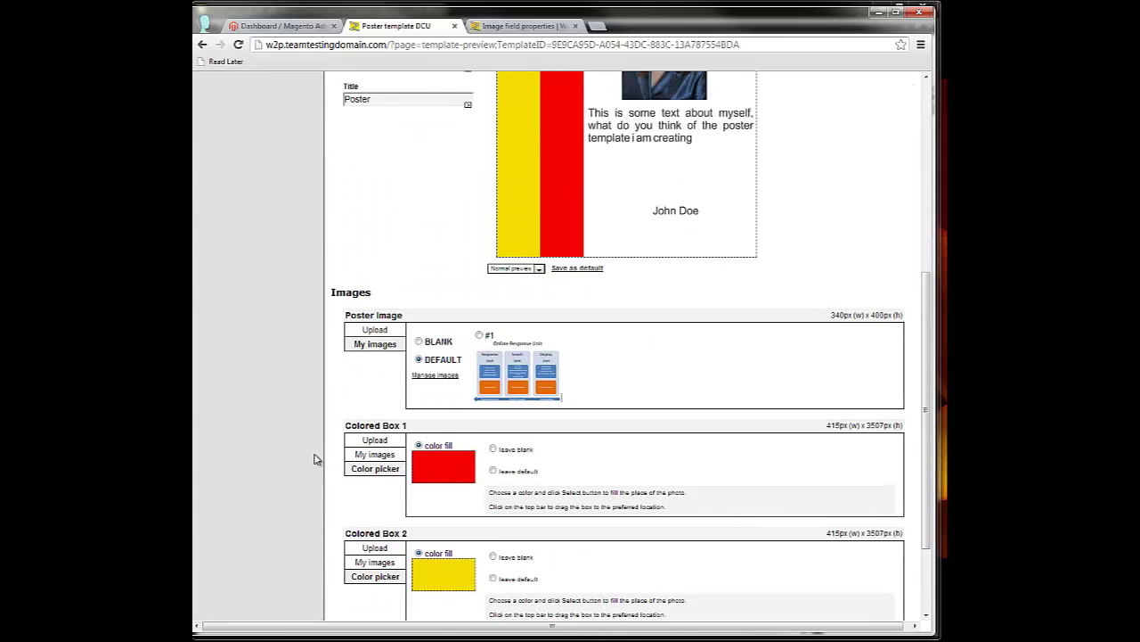
# Switch to the Magento admin dashboard and open the Dataflow - Advanced Profiles page
pyautogui.click(303, 27)
pyautogui.click(393, 26)
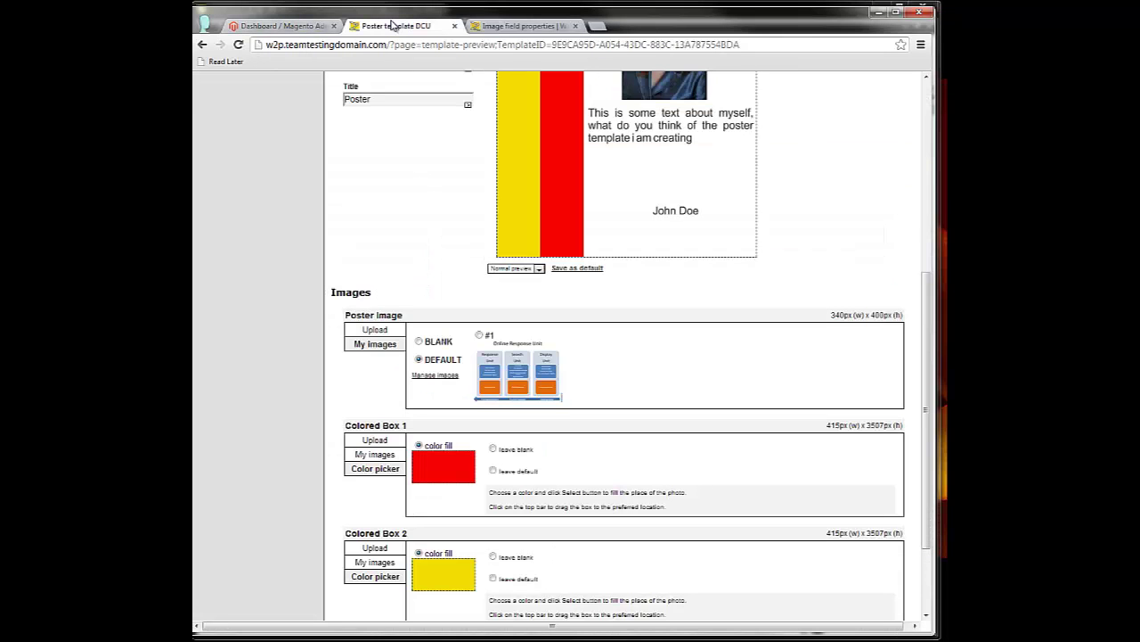
pyautogui.click(300, 30)
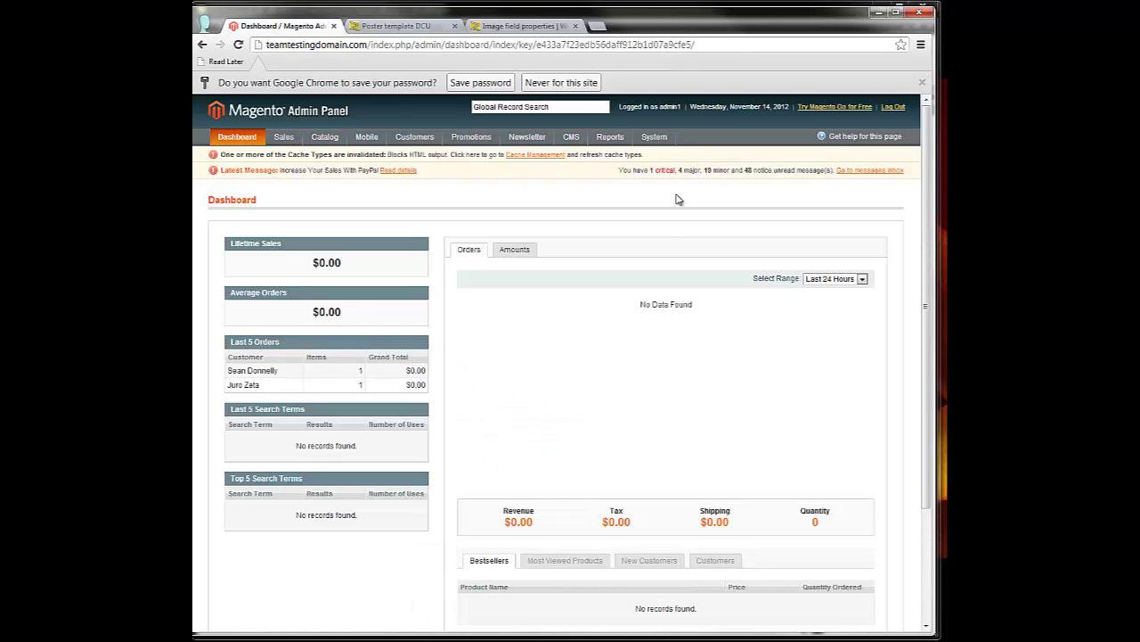
pyautogui.moveTo(672, 144)
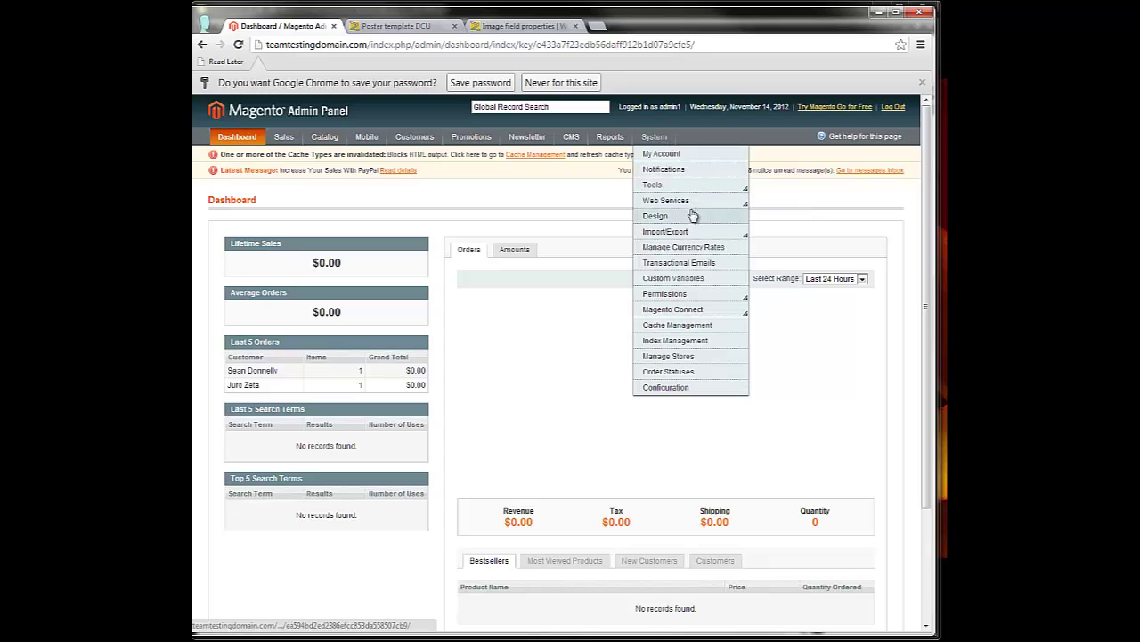
pyautogui.moveTo(692, 201)
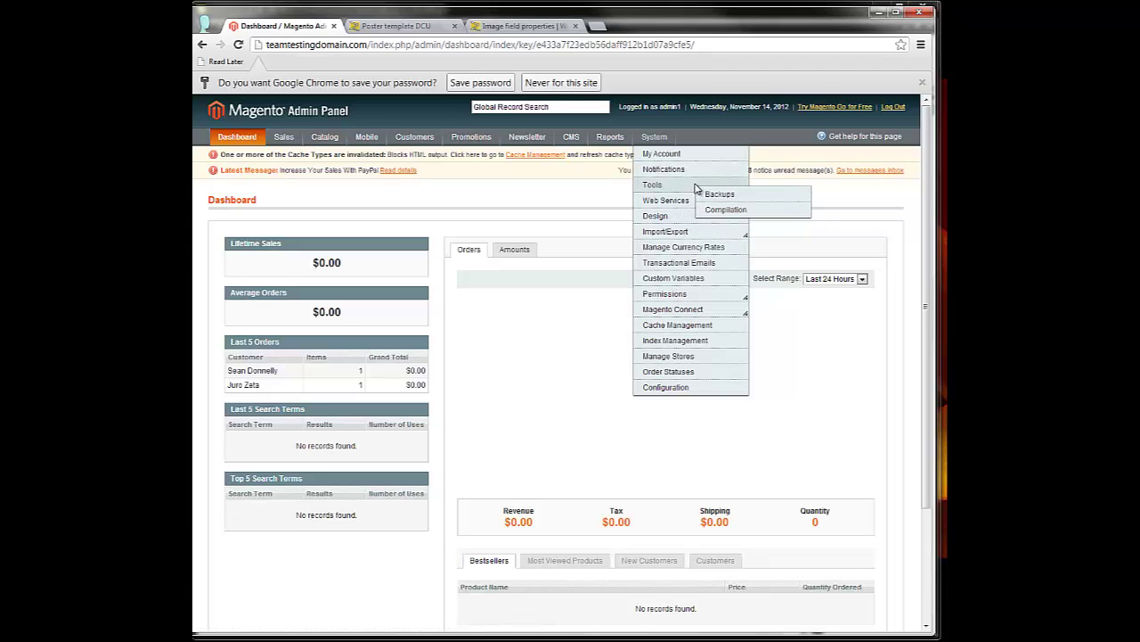
pyautogui.moveTo(695, 230)
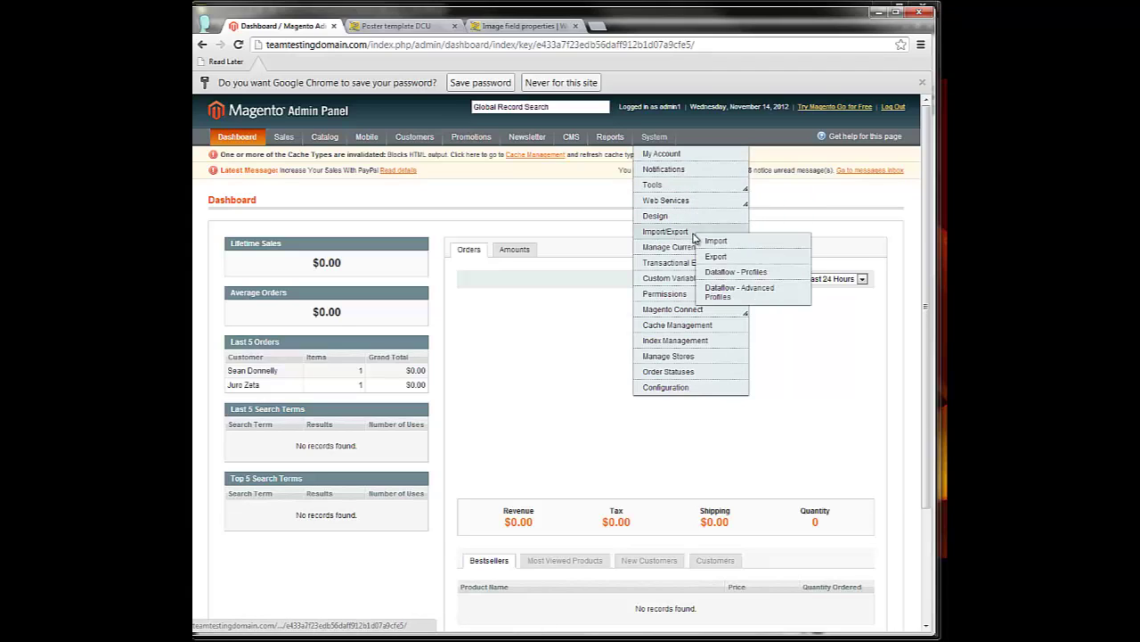
pyautogui.click(741, 291)
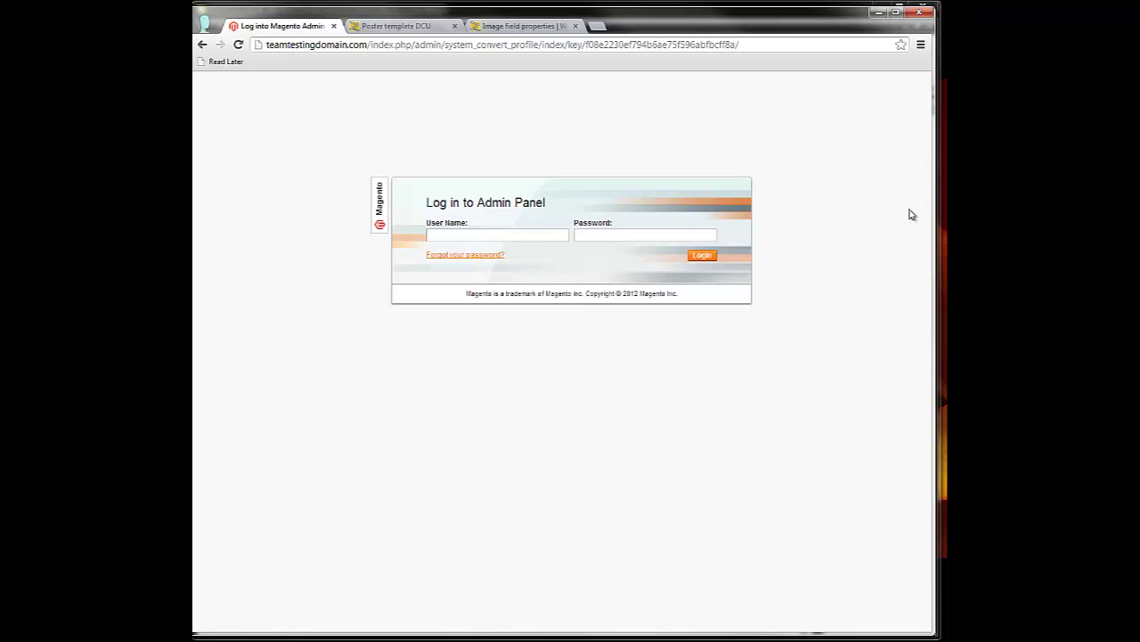
# Log in to the Magento Admin Panel with the admin user name and password, and dismiss the incoming message
pyautogui.click(479, 235)
pyautogui.press('Down')
pyautogui.press('Down')
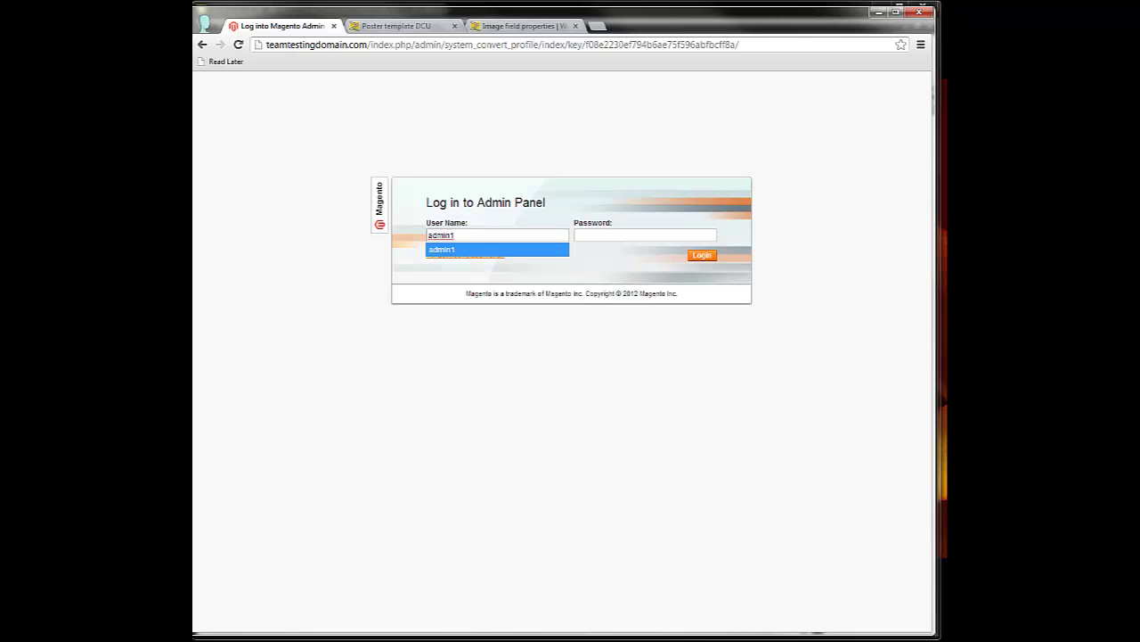
pyautogui.press('Return')
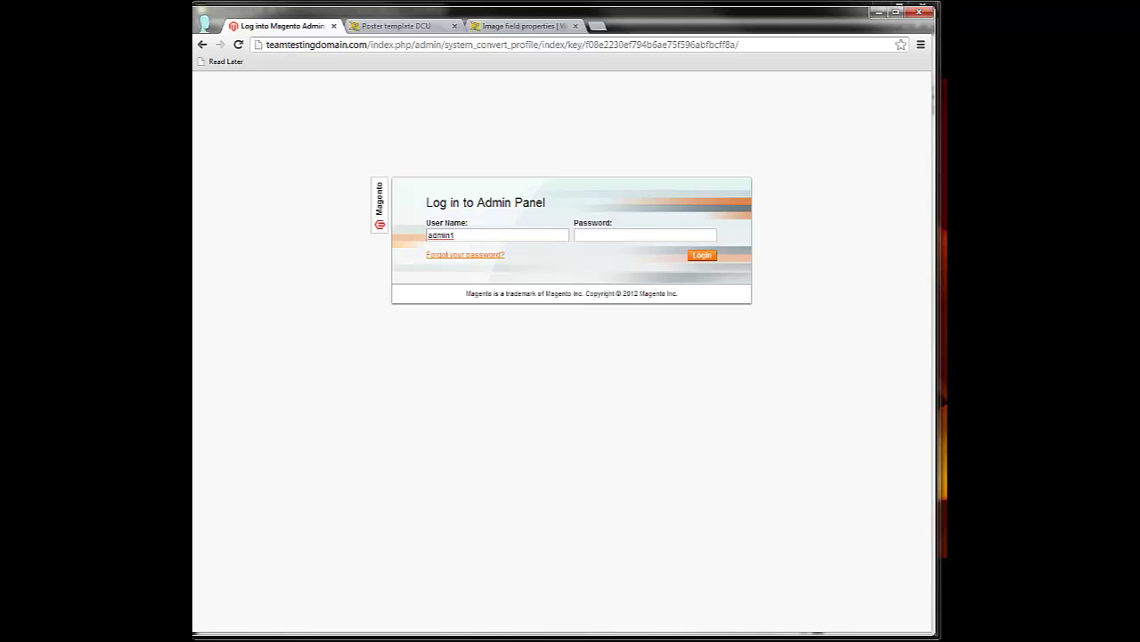
pyautogui.click(660, 236)
pyautogui.hotkey('ctrl', 'v')
pyautogui.click(704, 256)
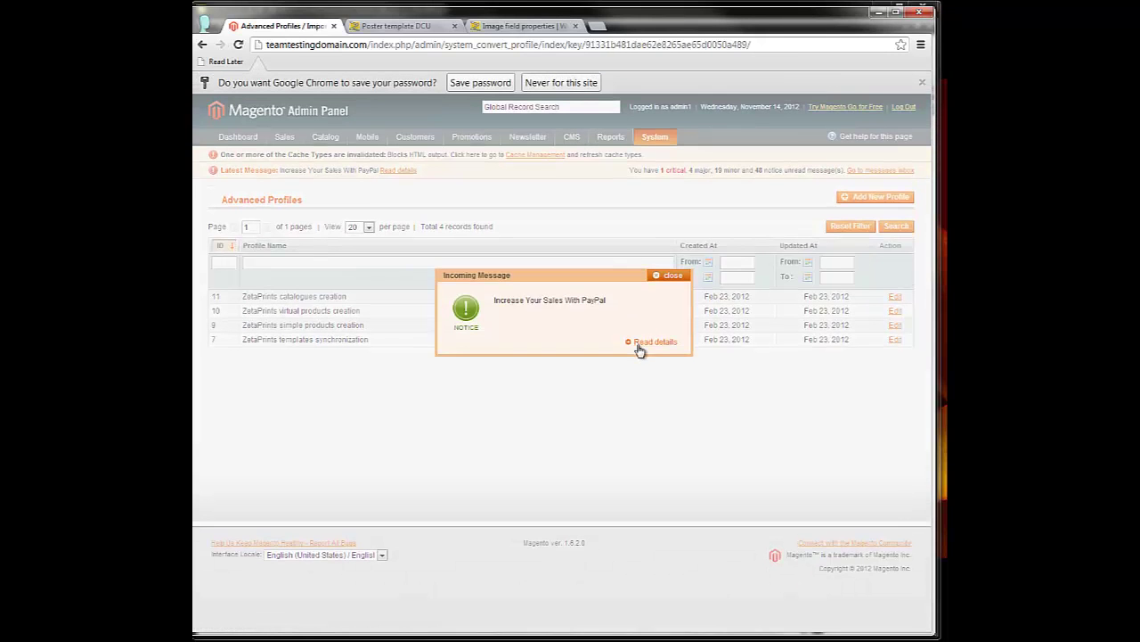
pyautogui.click(682, 274)
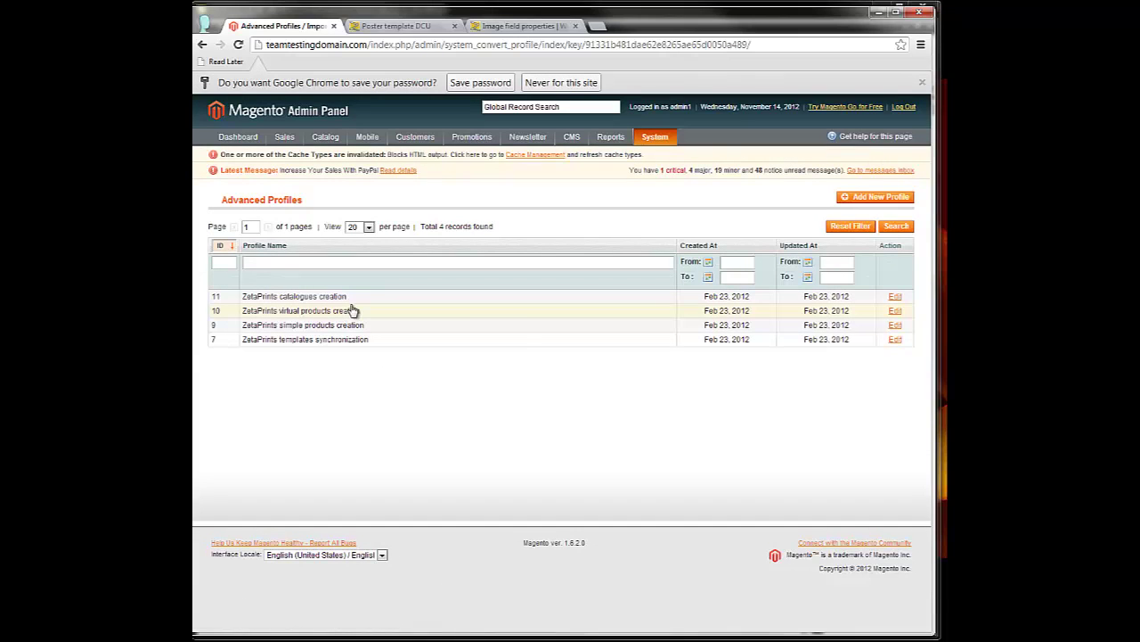
# Open the ZetaPrints templates synchronization profile and run it in a popup
pyautogui.click(323, 346)
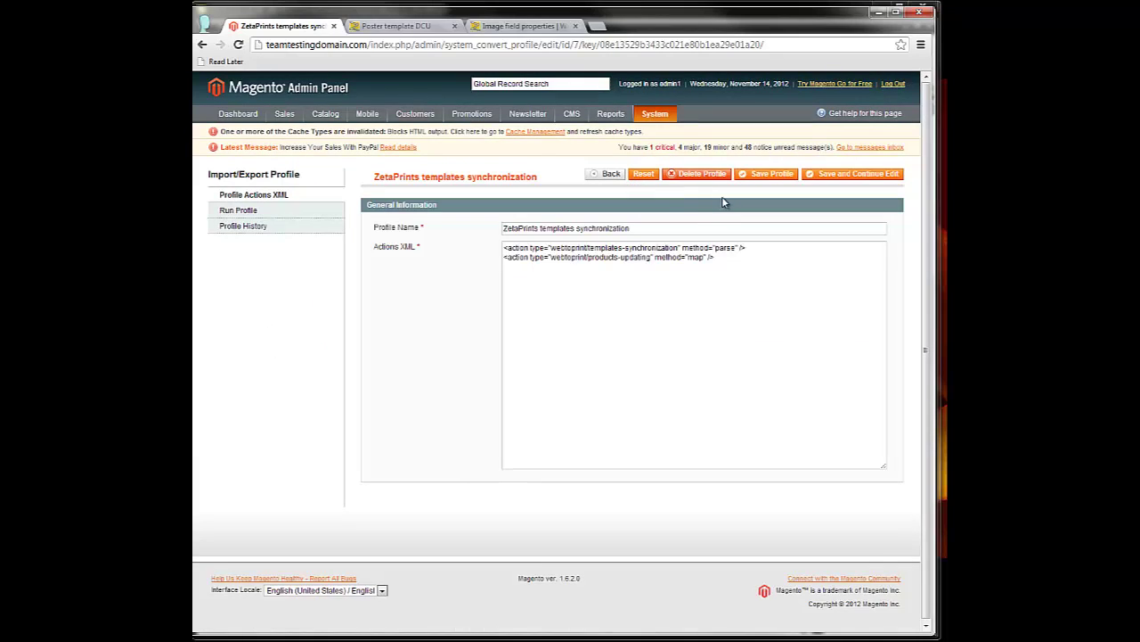
pyautogui.click(261, 211)
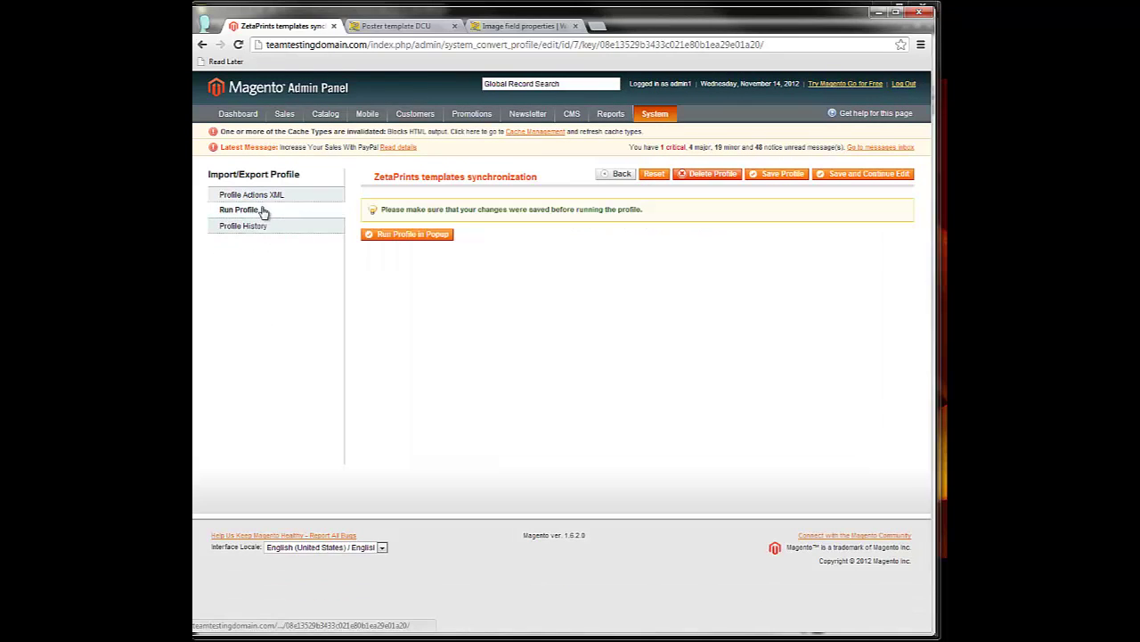
pyautogui.click(420, 237)
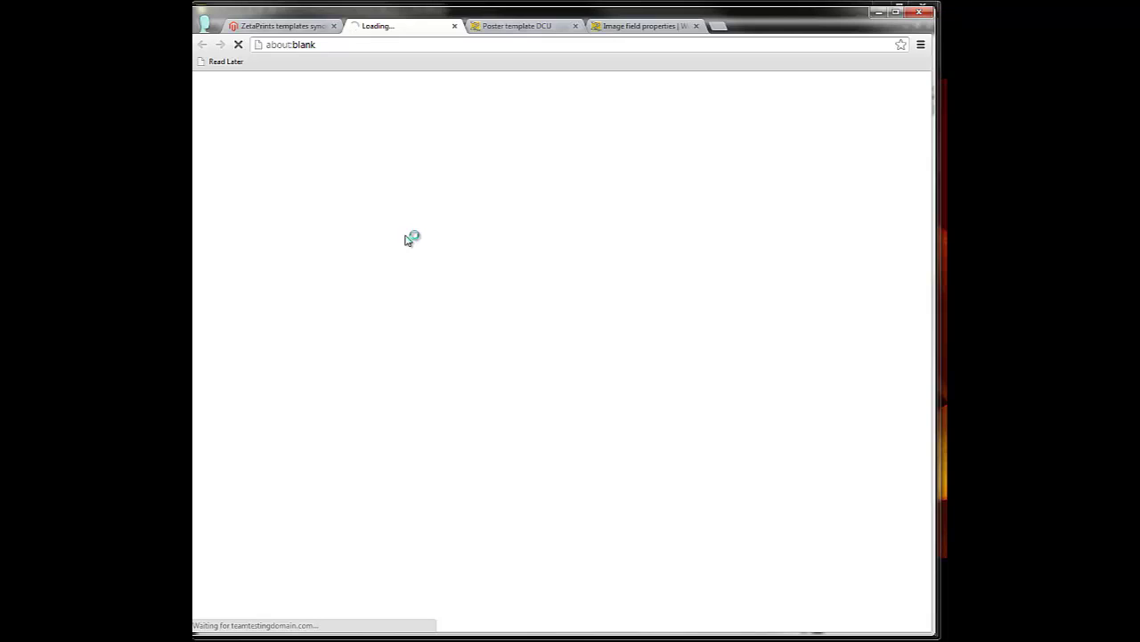
# Examine the synchronization log, checking the status of the poster template and the other newly added templates
pyautogui.scroll(-5, 328, 184)
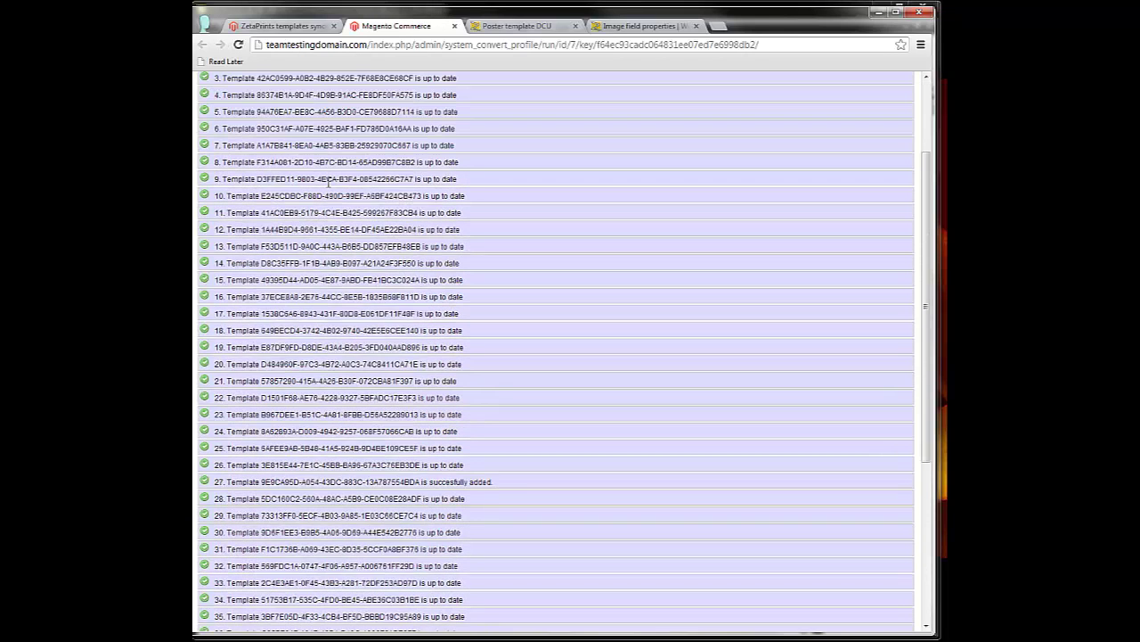
pyautogui.scroll(-2, 328, 185)
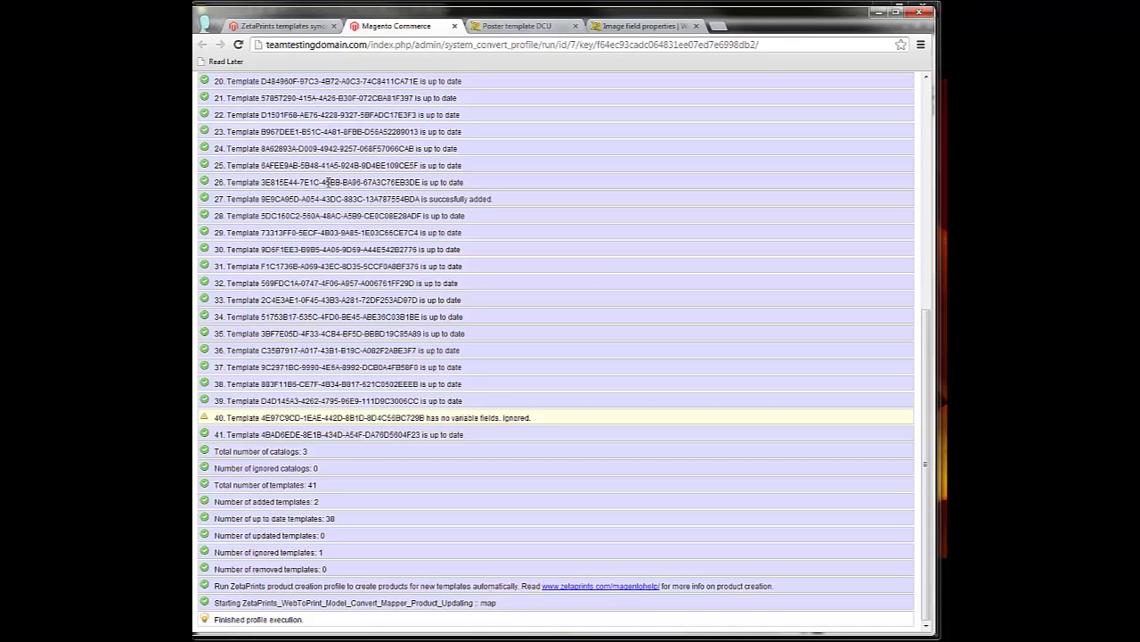
pyautogui.moveTo(520, 198); pyautogui.dragTo(219, 196)
pyautogui.scroll(8, 361, 213)
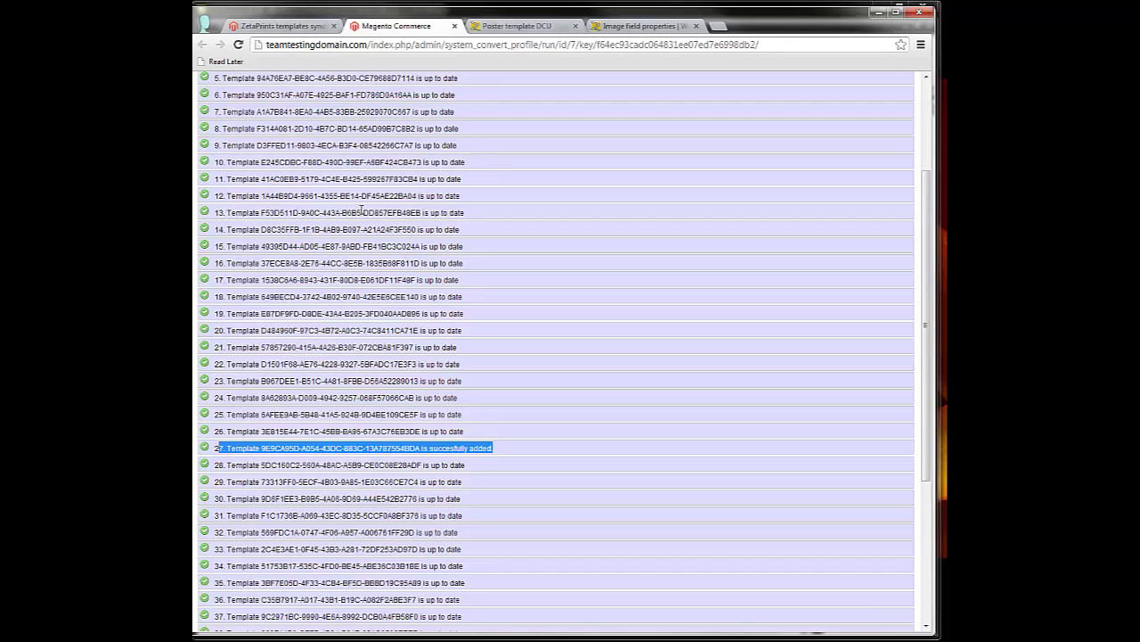
pyautogui.moveTo(515, 169); pyautogui.dragTo(219, 169)
pyautogui.scroll(-5, 385, 185)
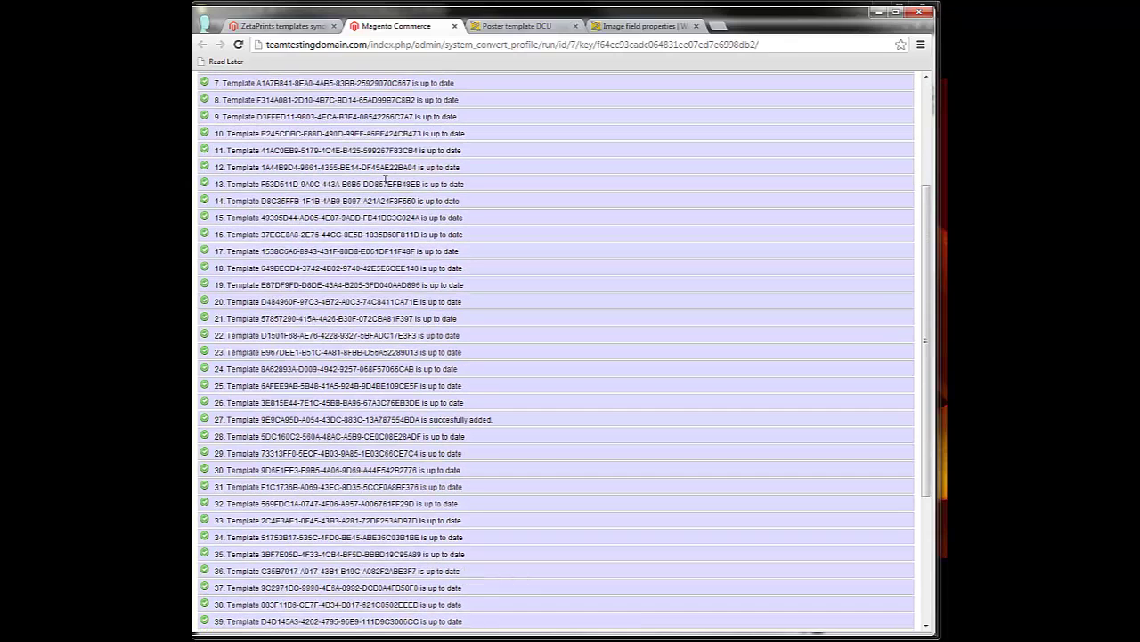
pyautogui.moveTo(507, 230); pyautogui.dragTo(212, 230)
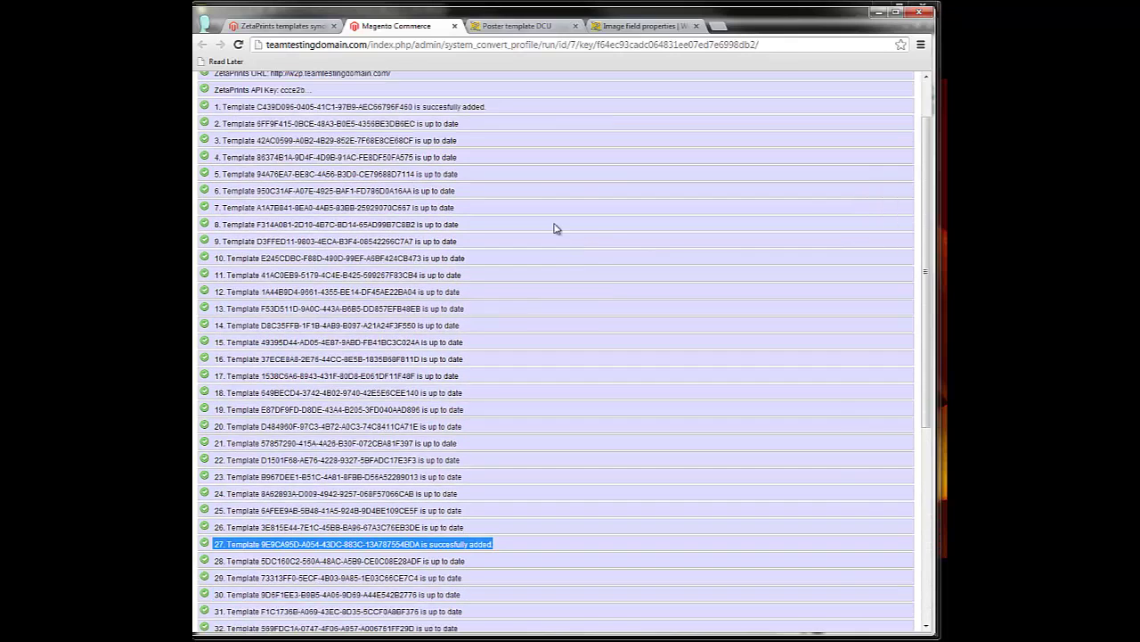
# Start a new catalog product in Magento with the Default attribute set and the Virtual Product type
pyautogui.click(256, 26)
pyautogui.moveTo(331, 119)
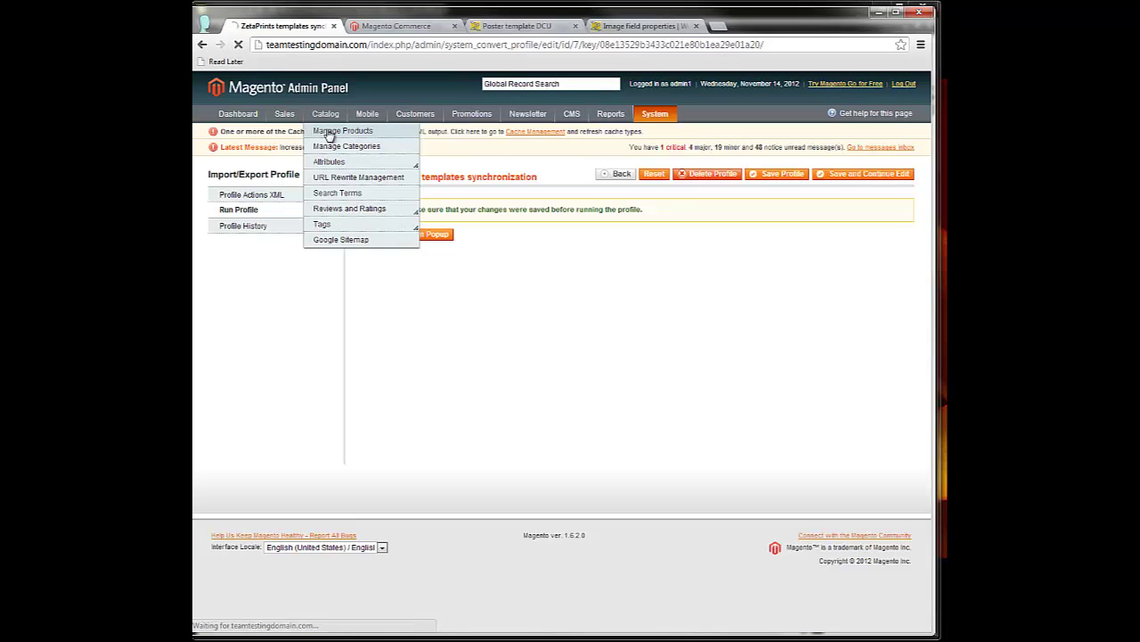
pyautogui.click(330, 132)
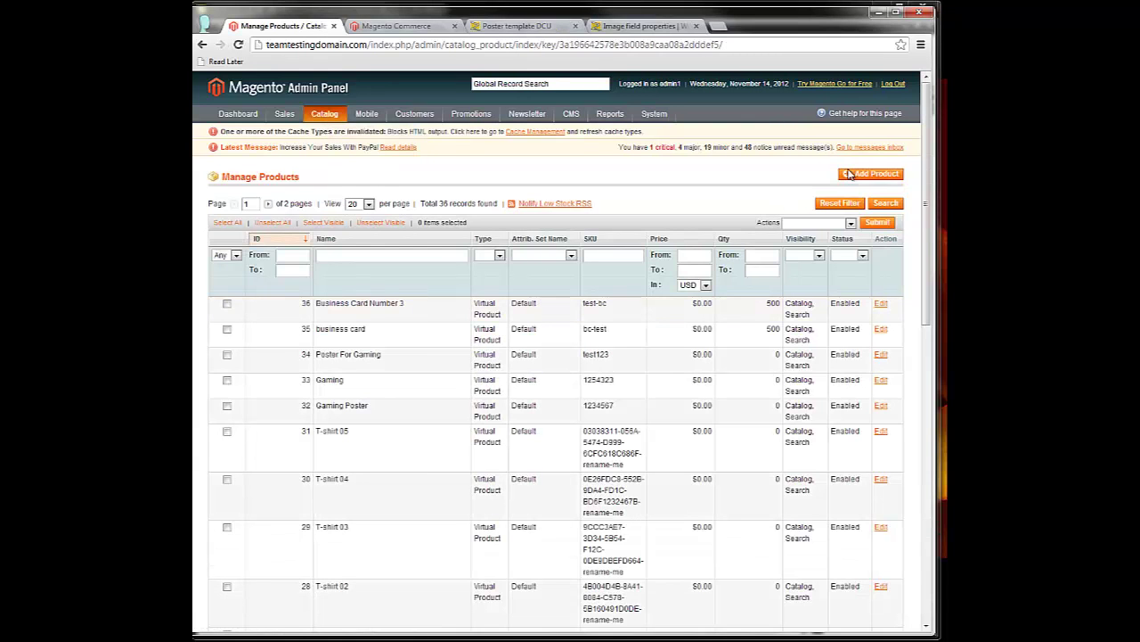
pyautogui.click(871, 176)
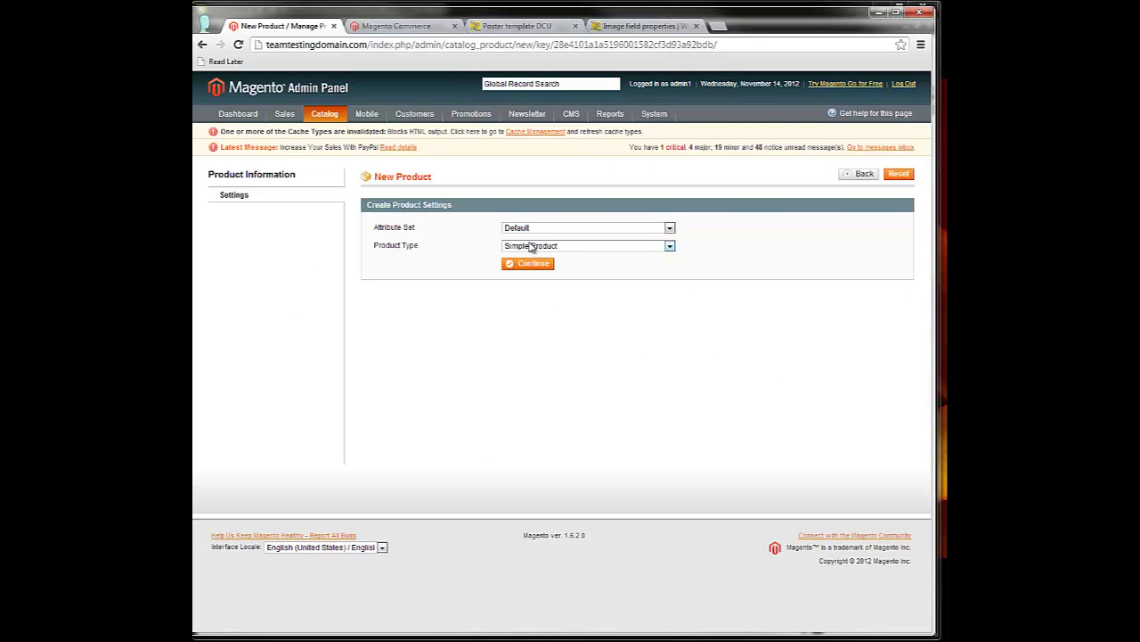
pyautogui.click(530, 250)
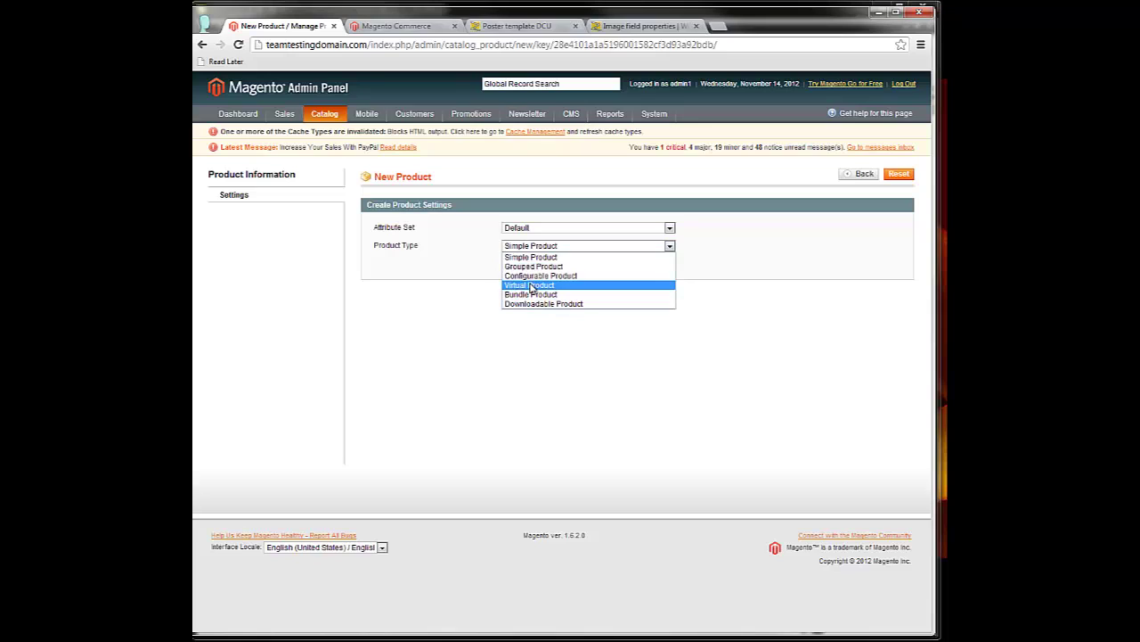
pyautogui.click(530, 285)
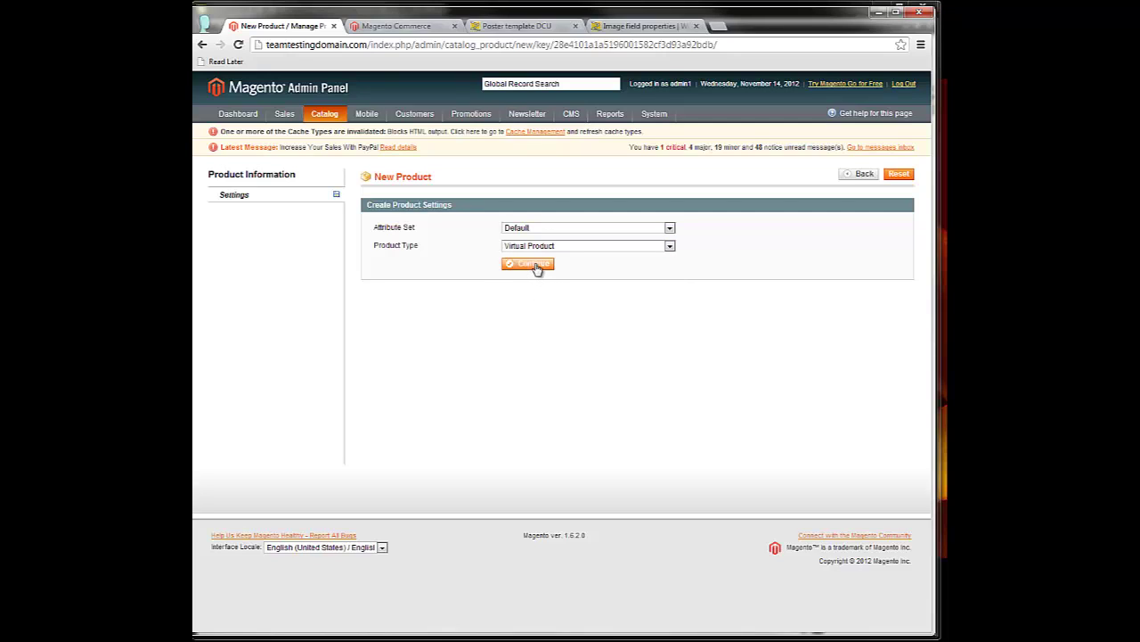
pyautogui.click(535, 265)
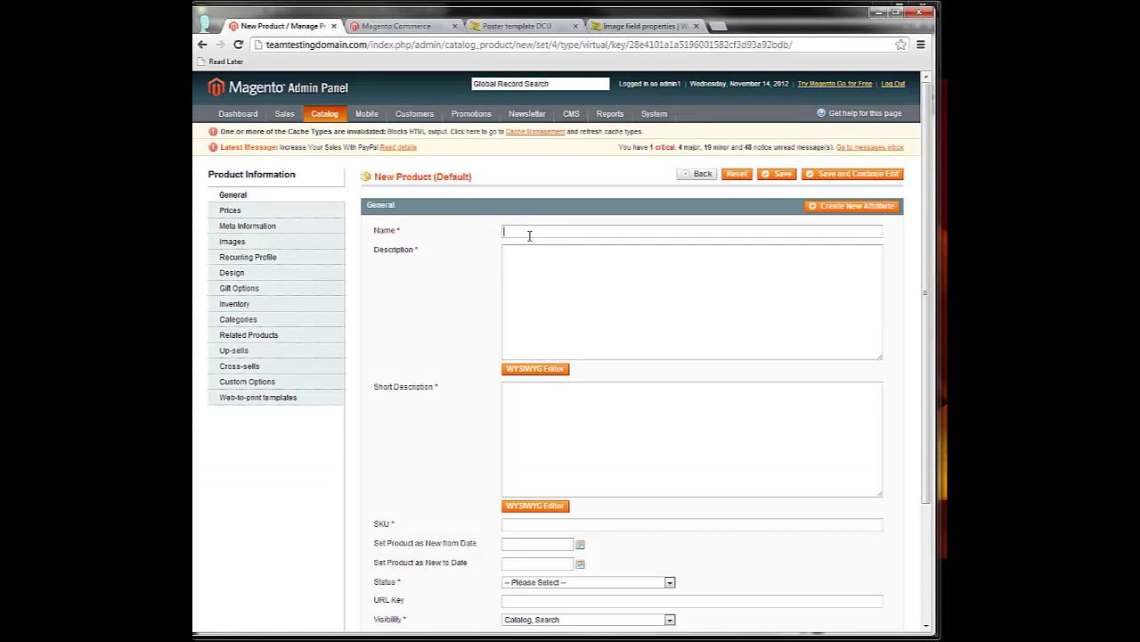
# Enter "Poster template DCU" as the new product's name, description and short description
pyautogui.write('oster template DCU')
pyautogui.hotkey('ctrl', 'a')
pyautogui.hotkey('ctrl', 'c')
pyautogui.click(556, 282)
pyautogui.hotkey('ctrl', 'v')
pyautogui.click(545, 391)
pyautogui.hotkey('ctrl', 'v')
# Set the product's SKU to POST and its status to Enabled, keeping the visibility at Catalog, Search
pyautogui.scroll(-3, 481, 398)
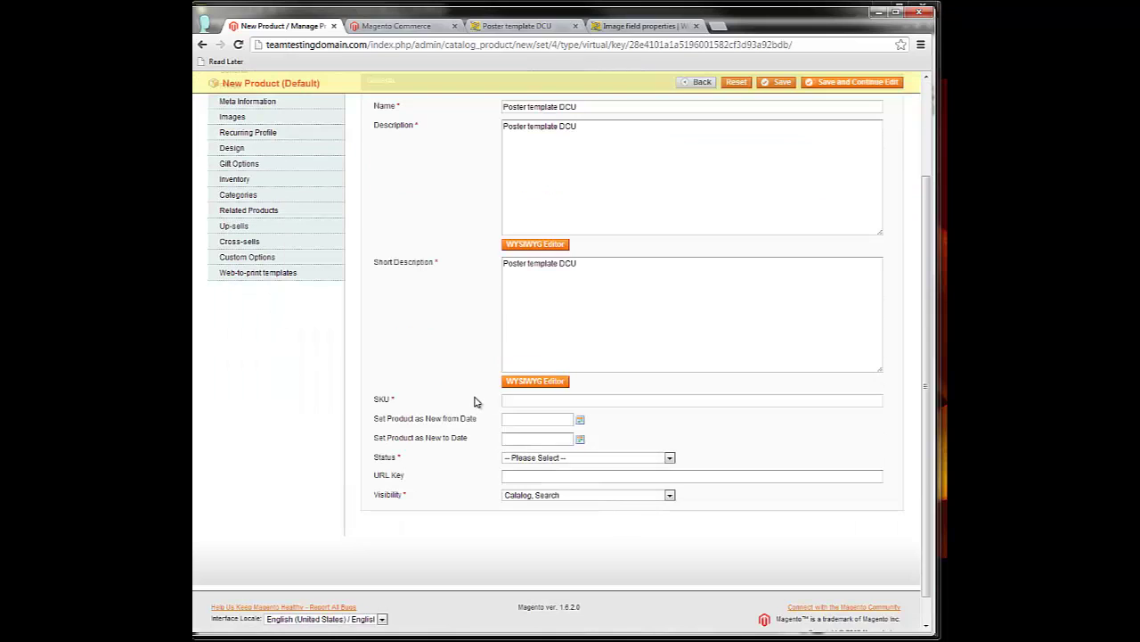
pyautogui.click(518, 400)
pyautogui.write('POST')
pyautogui.click(524, 456)
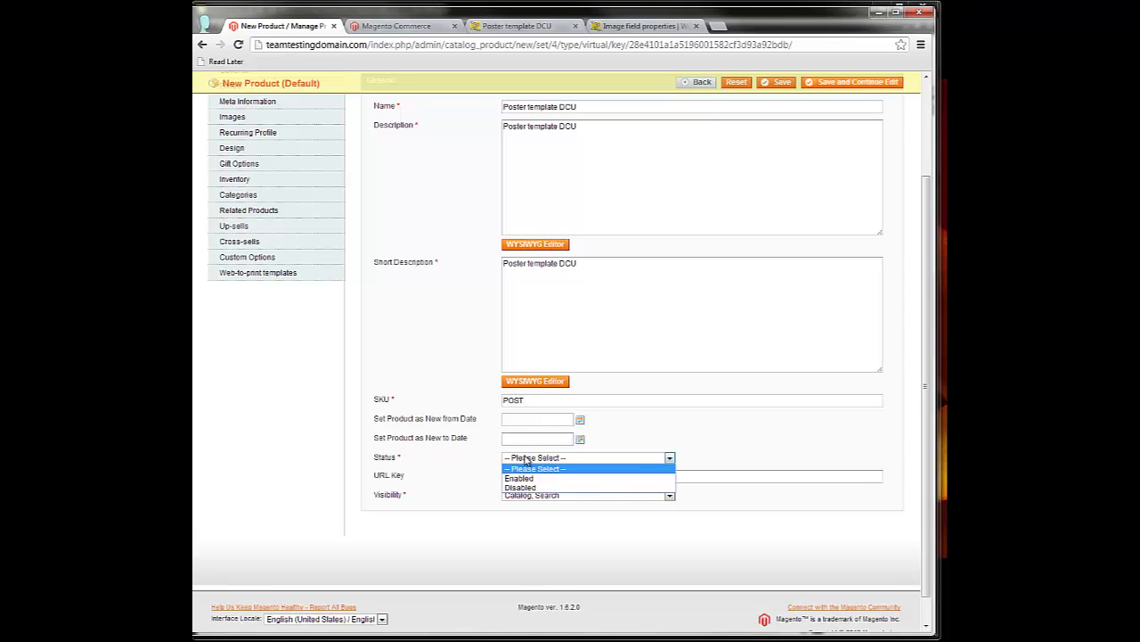
pyautogui.click(531, 478)
pyautogui.click(531, 500)
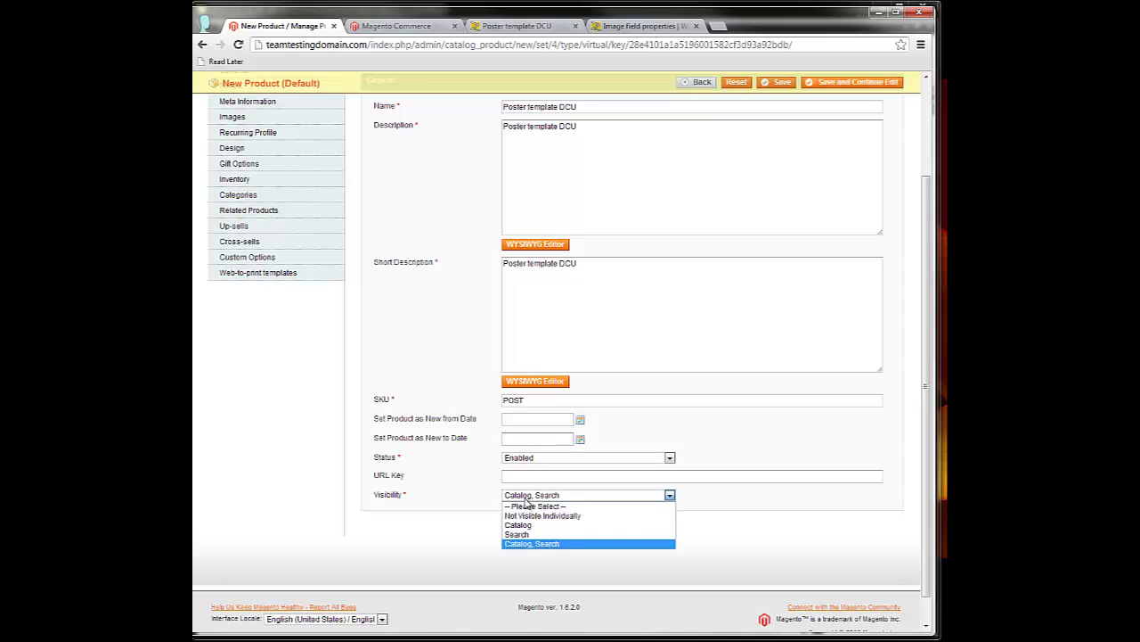
pyautogui.click(430, 496)
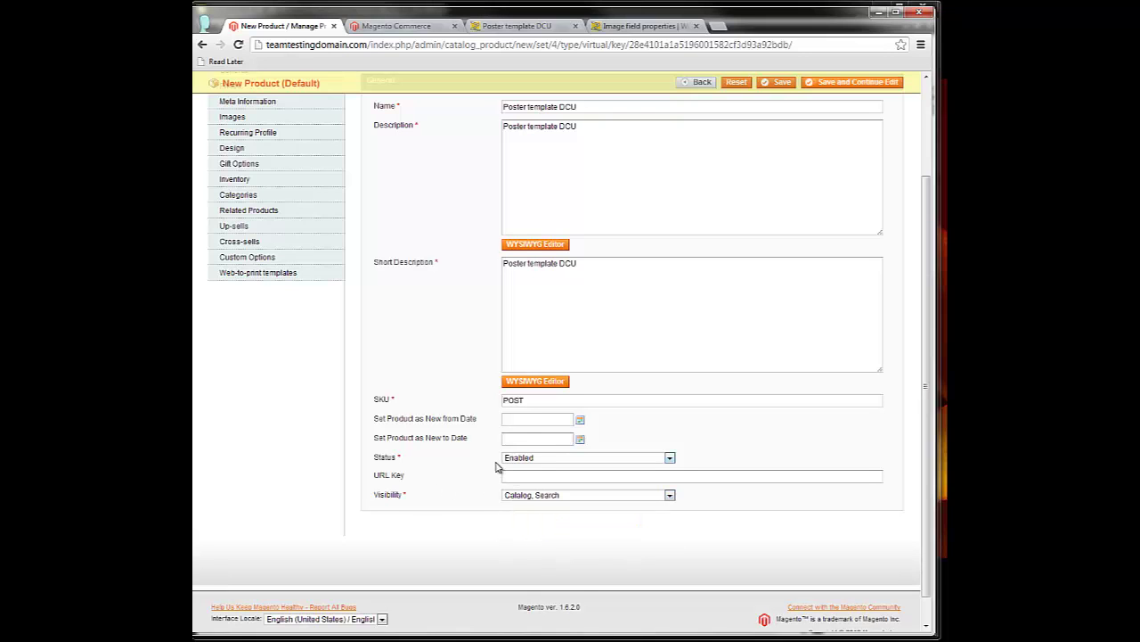
# Set the product's price to 0 and choose its tax class
pyautogui.scroll(3, 446, 436)
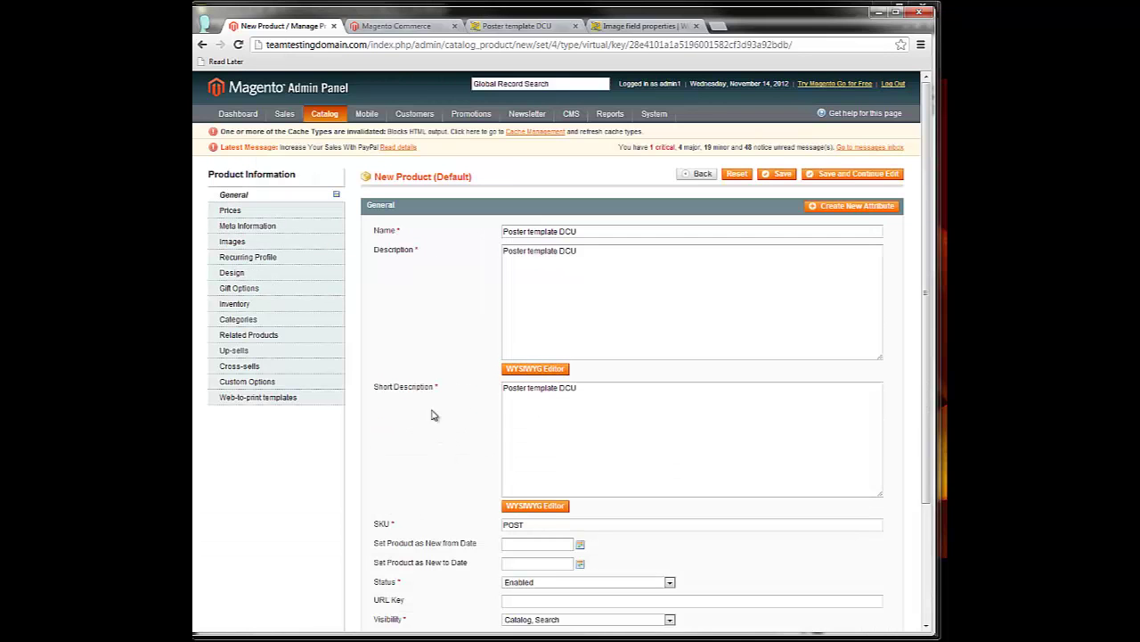
pyautogui.click(261, 211)
pyautogui.click(525, 232)
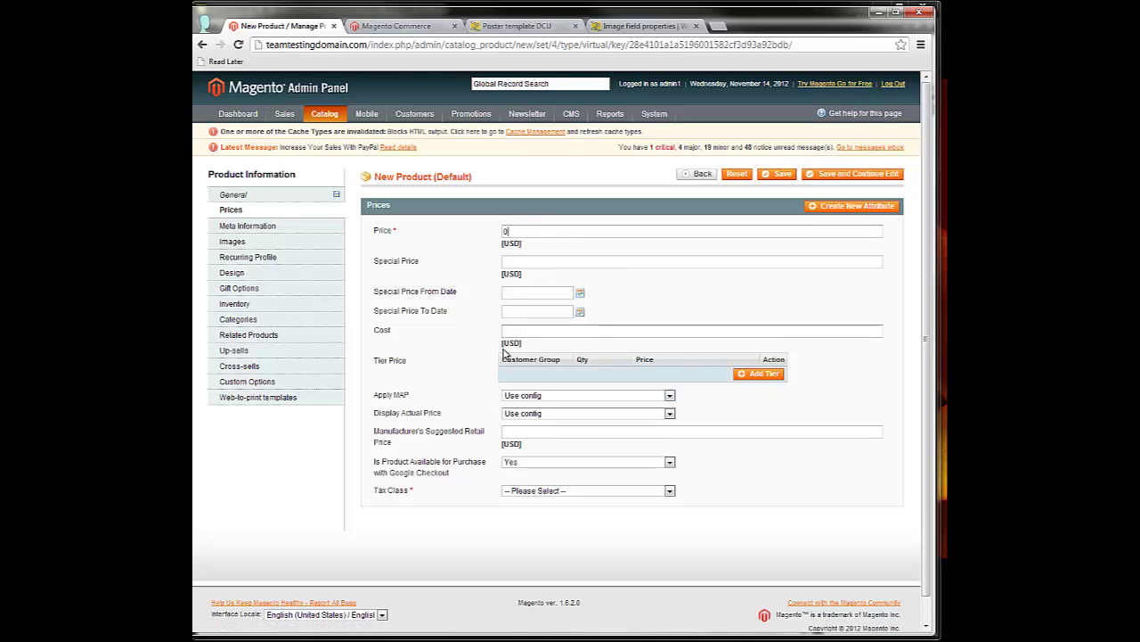
pyautogui.click(534, 491)
pyautogui.click(524, 511)
# Look through the product's Meta Information, Images, Recurring Profile, Design and Gift Options settings
pyautogui.click(267, 226)
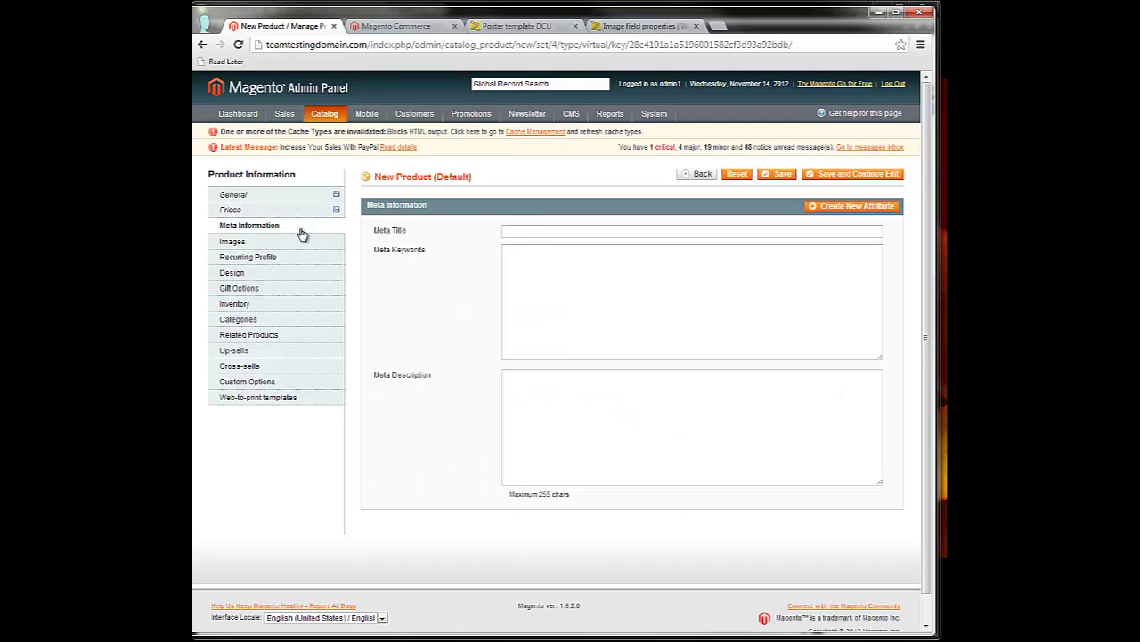
pyautogui.click(294, 242)
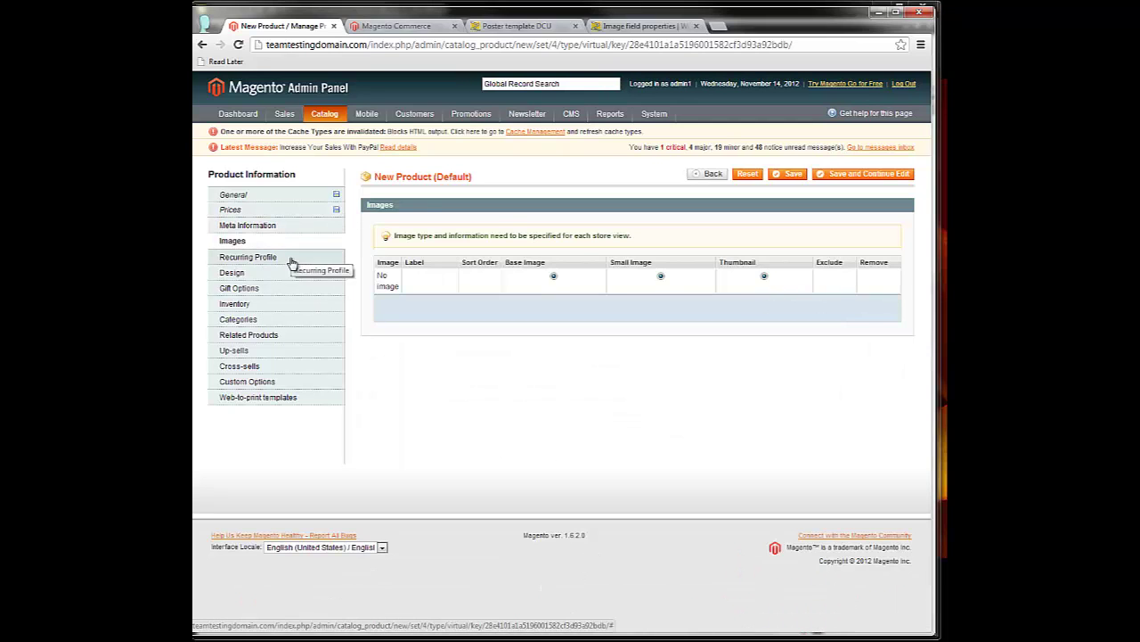
pyautogui.click(293, 258)
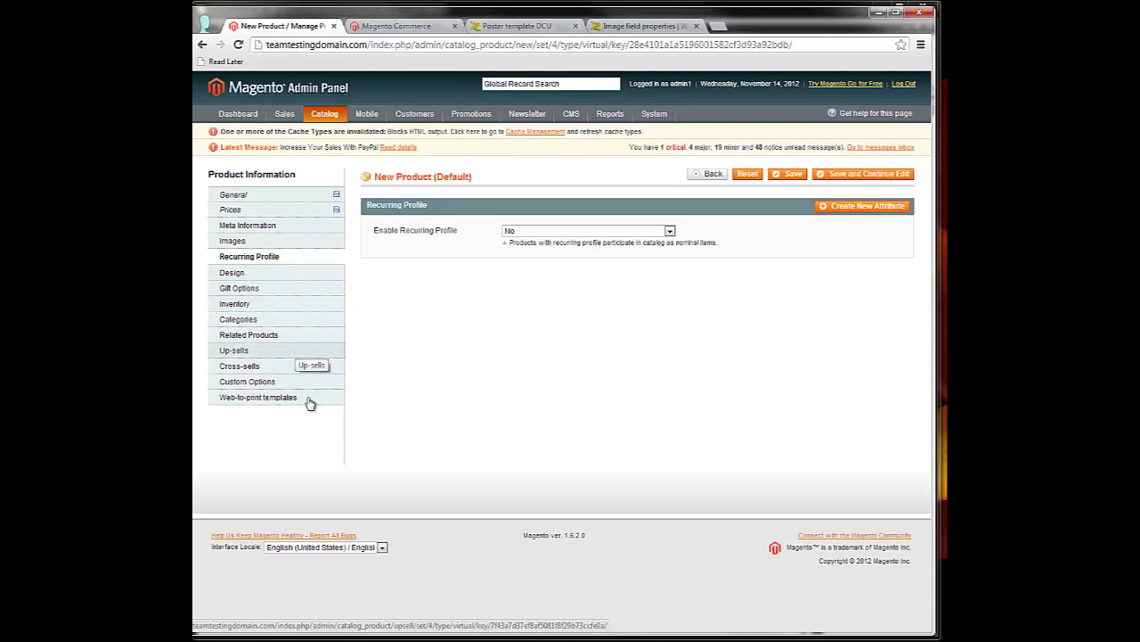
pyautogui.click(294, 282)
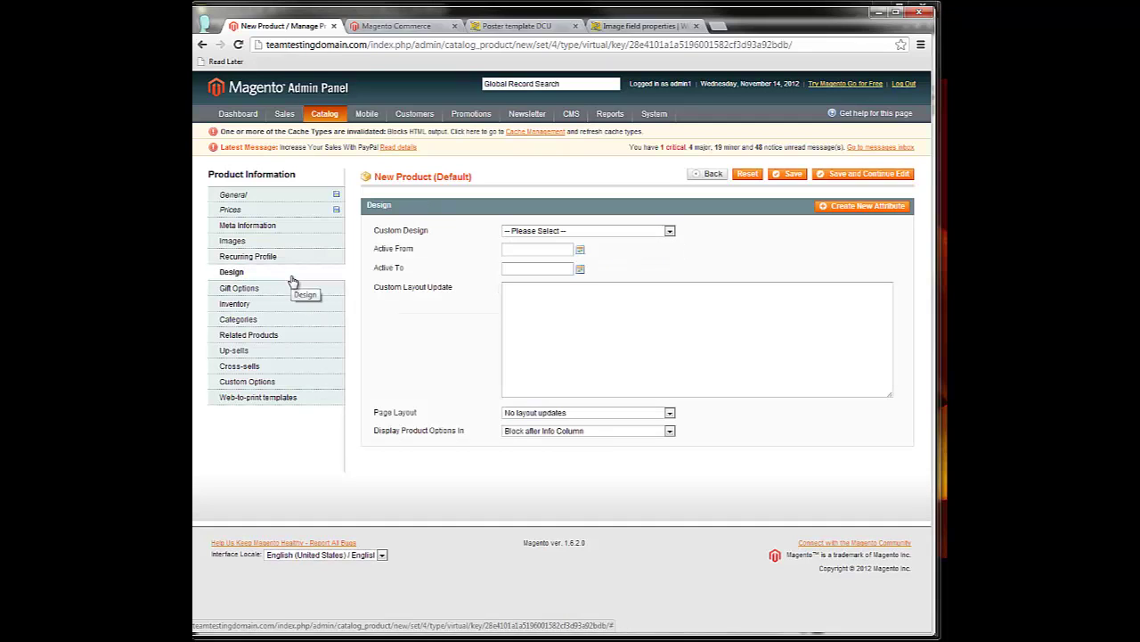
pyautogui.click(287, 291)
# Set the product's inventory to a quantity of 10000 and its stock availability to In Stock
pyautogui.click(280, 304)
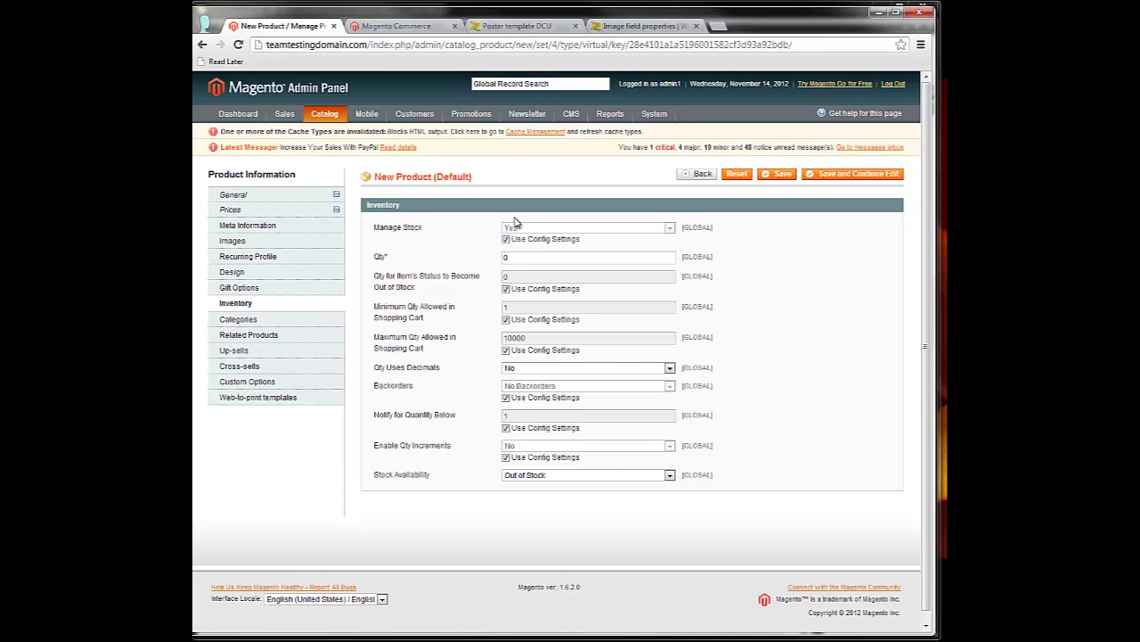
pyautogui.moveTo(516, 258); pyautogui.dragTo(482, 258)
pyautogui.click(552, 476)
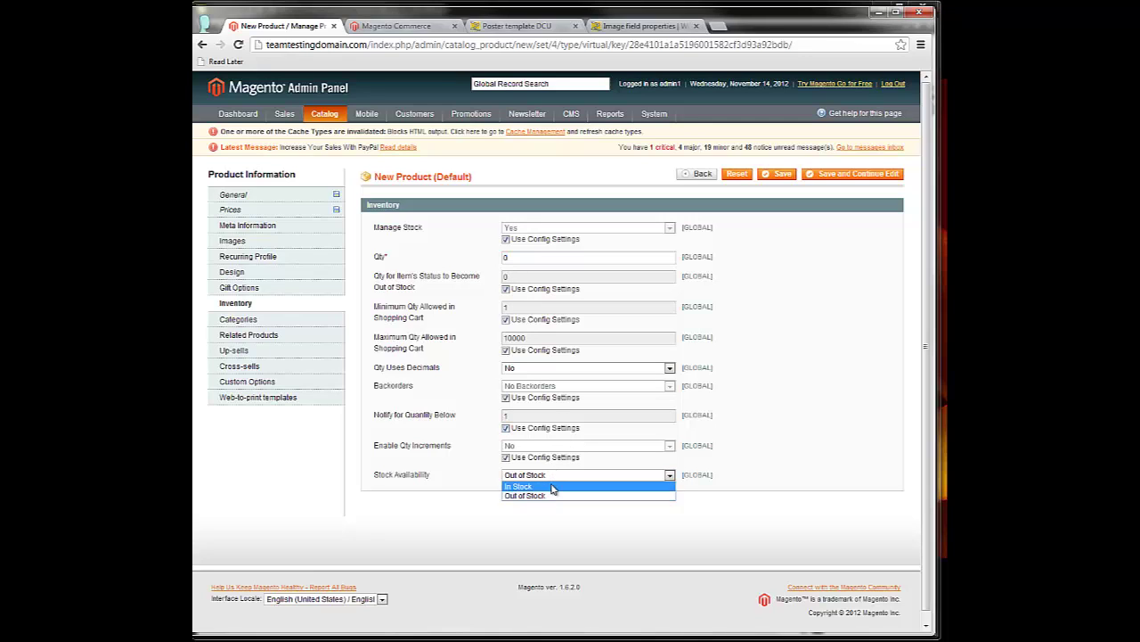
pyautogui.click(554, 486)
pyautogui.click(542, 256)
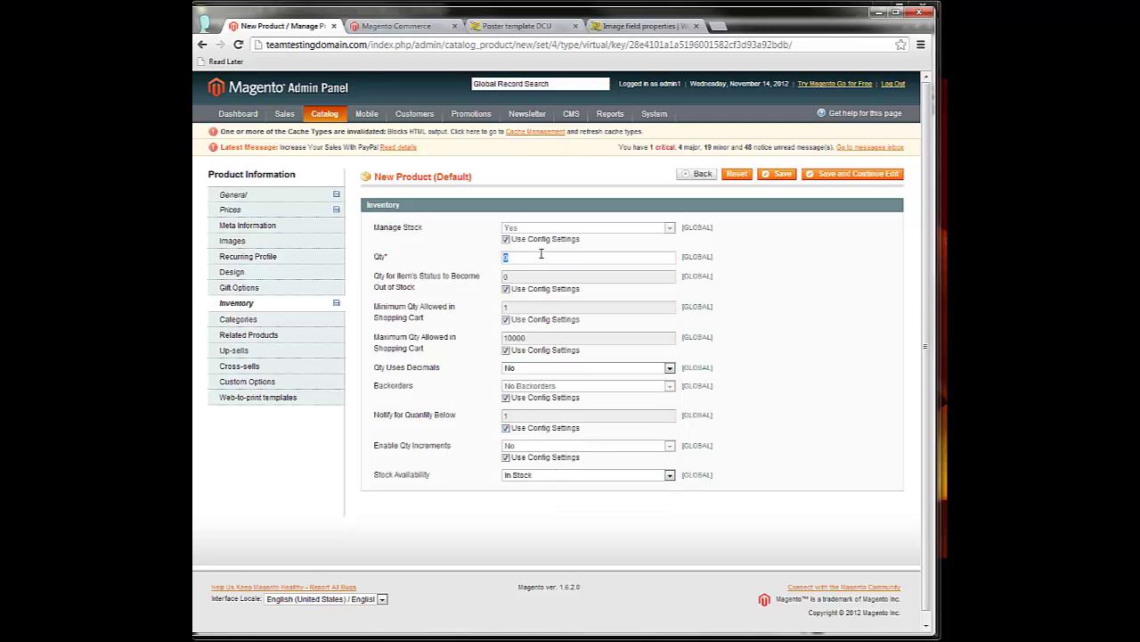
pyautogui.write('0000')
# Assign the product to the Sample Stationery category and its Brochures subcategory
pyautogui.click(303, 322)
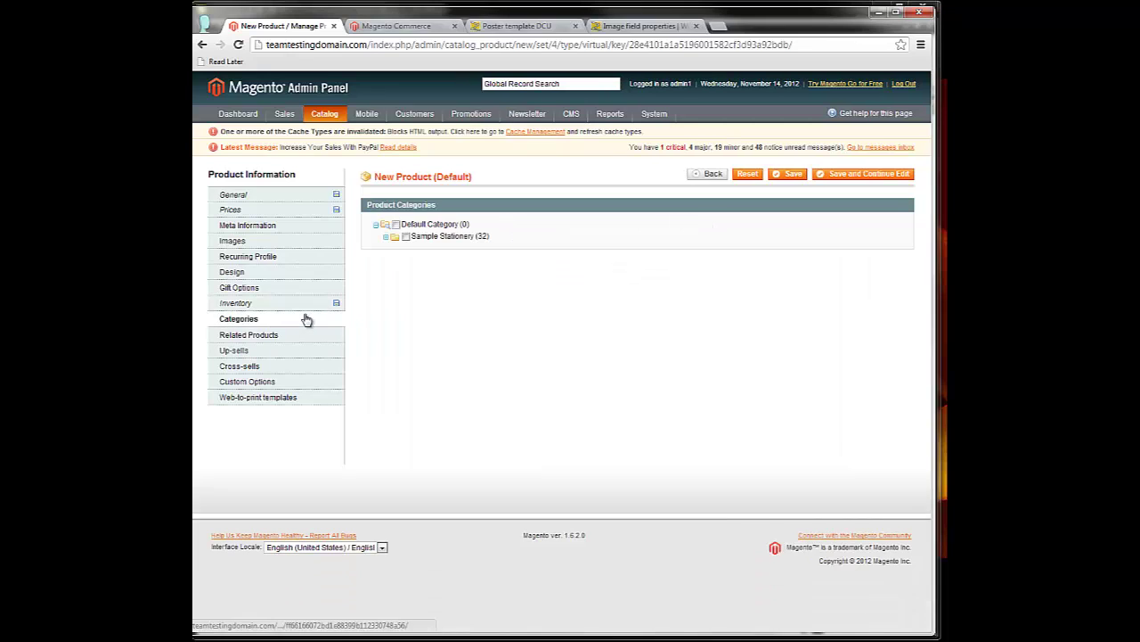
pyautogui.click(386, 238)
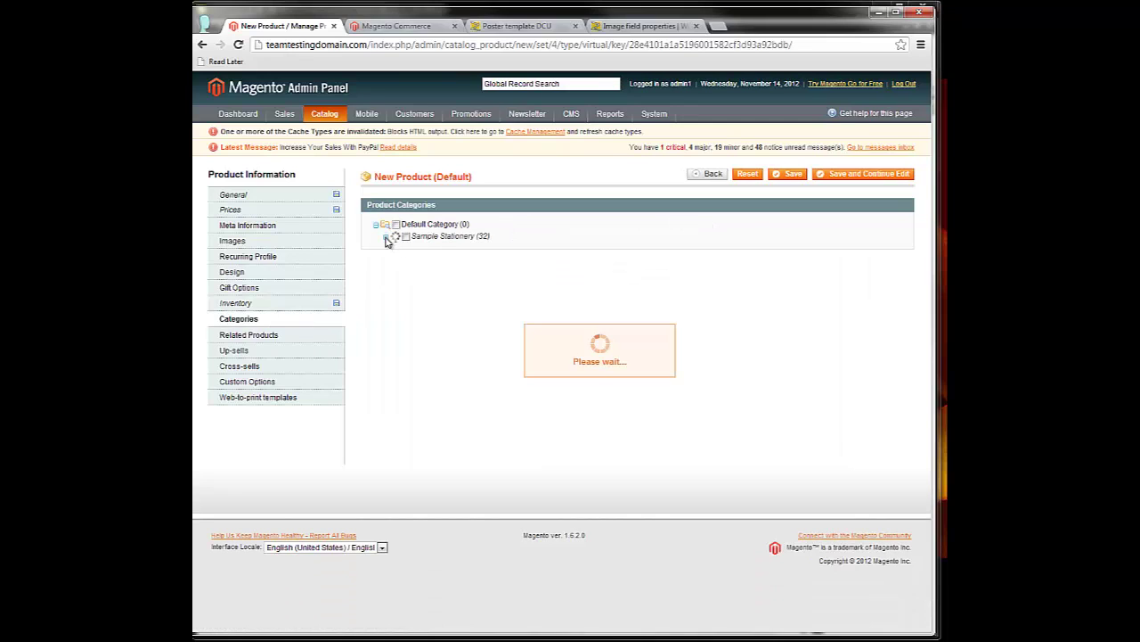
pyautogui.click(406, 236)
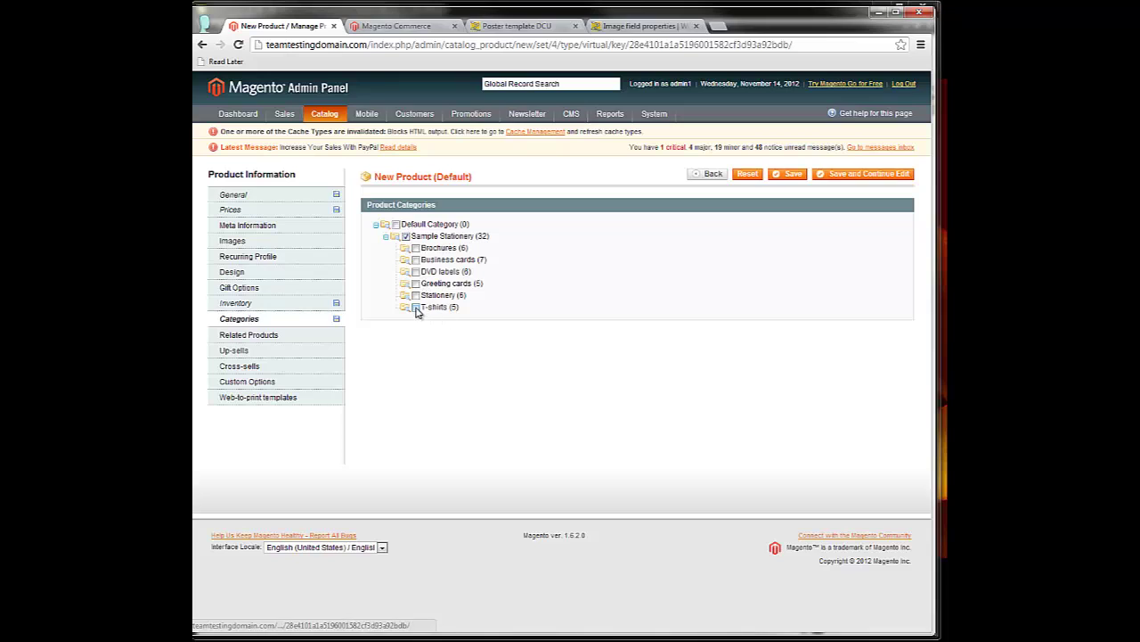
pyautogui.click(416, 249)
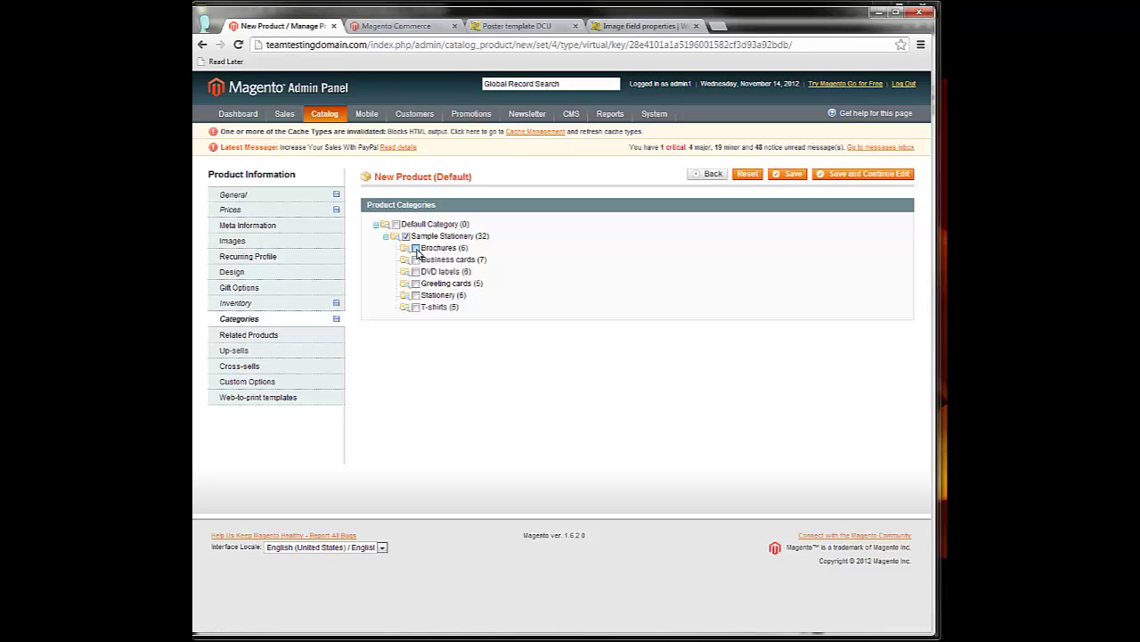
# List 50 web-to-print templates per page, assign Poster template DCU to the product, and save the product
pyautogui.click(270, 403)
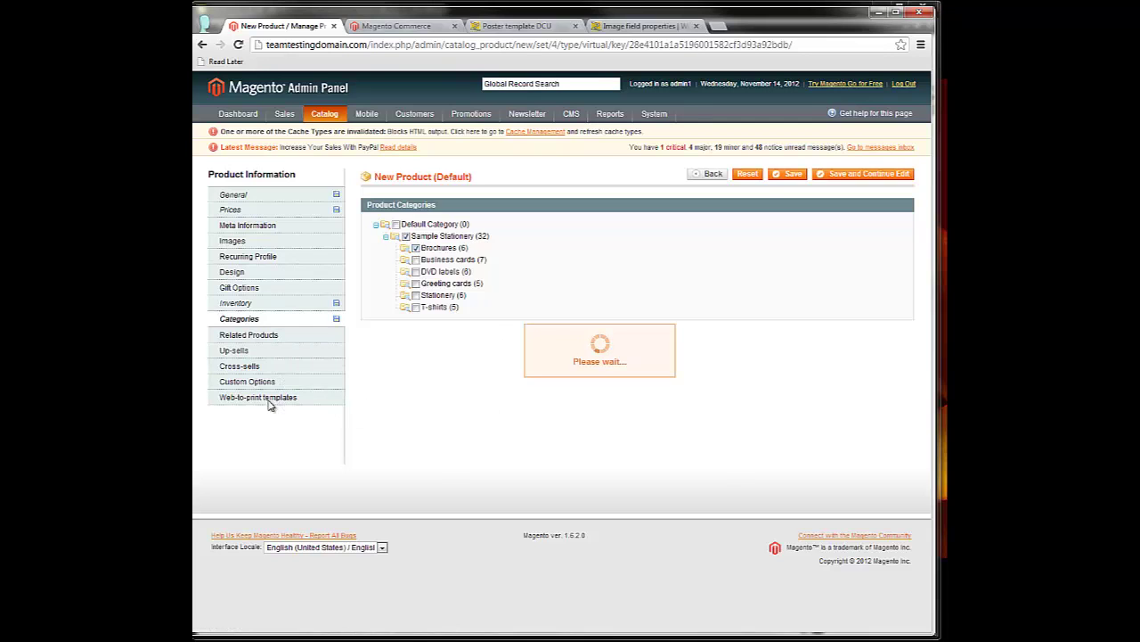
pyautogui.scroll(-3, 473, 361)
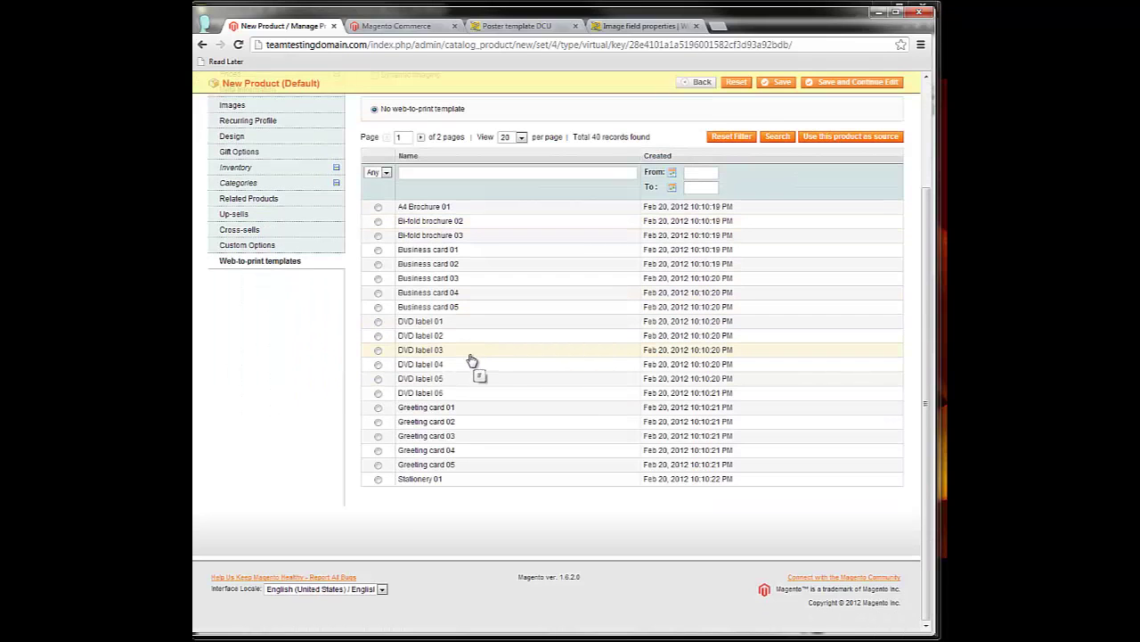
pyautogui.click(513, 139)
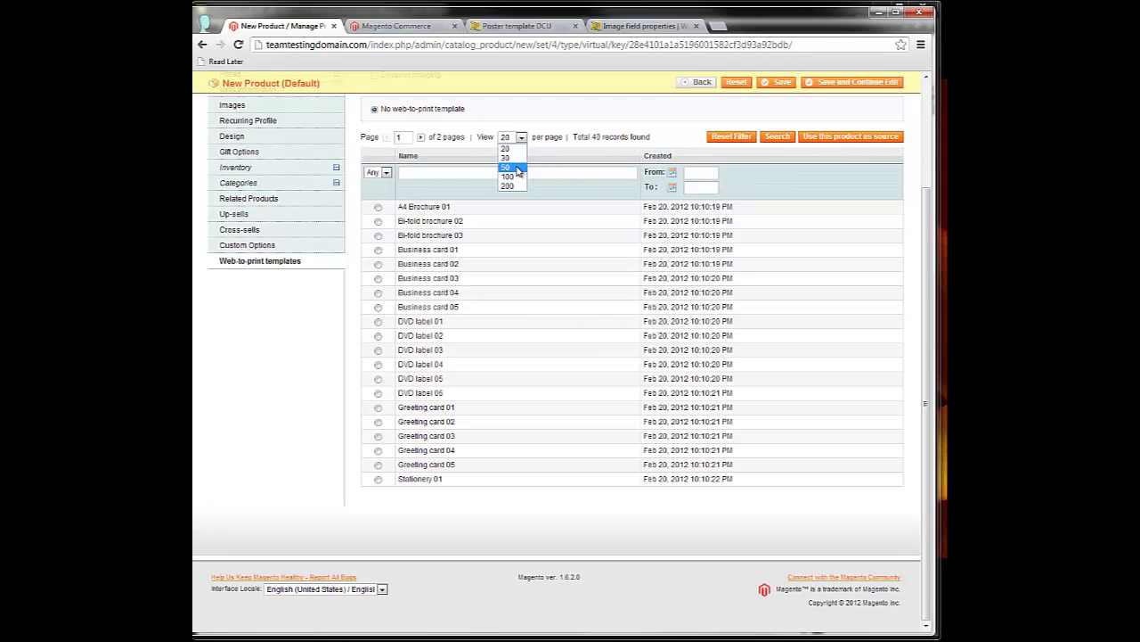
pyautogui.click(507, 168)
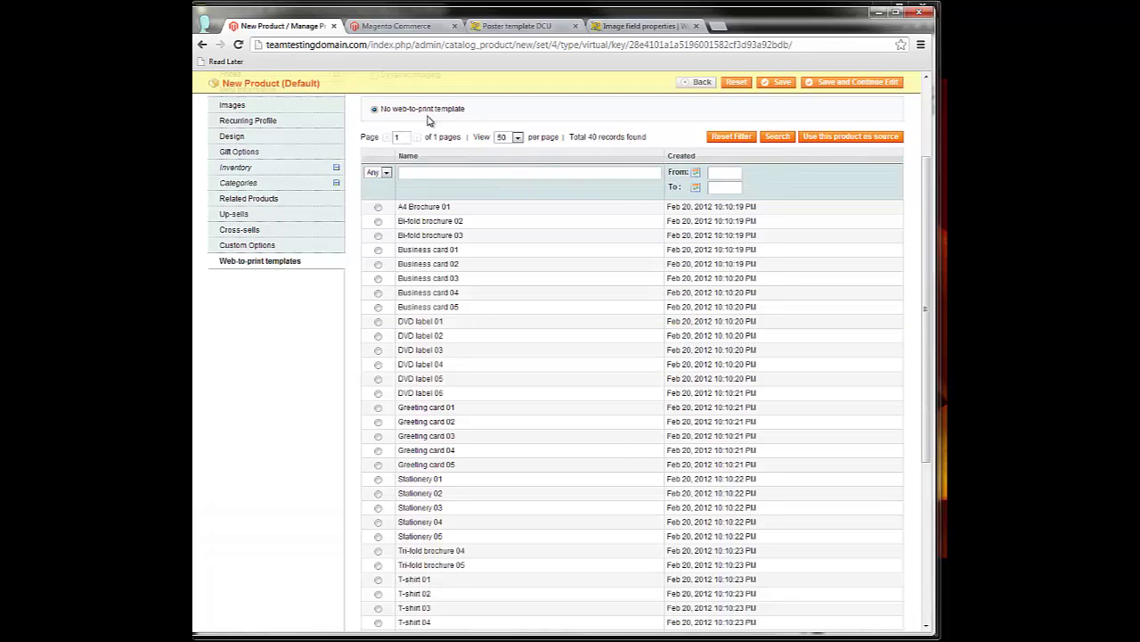
pyautogui.scroll(-3, 444, 341)
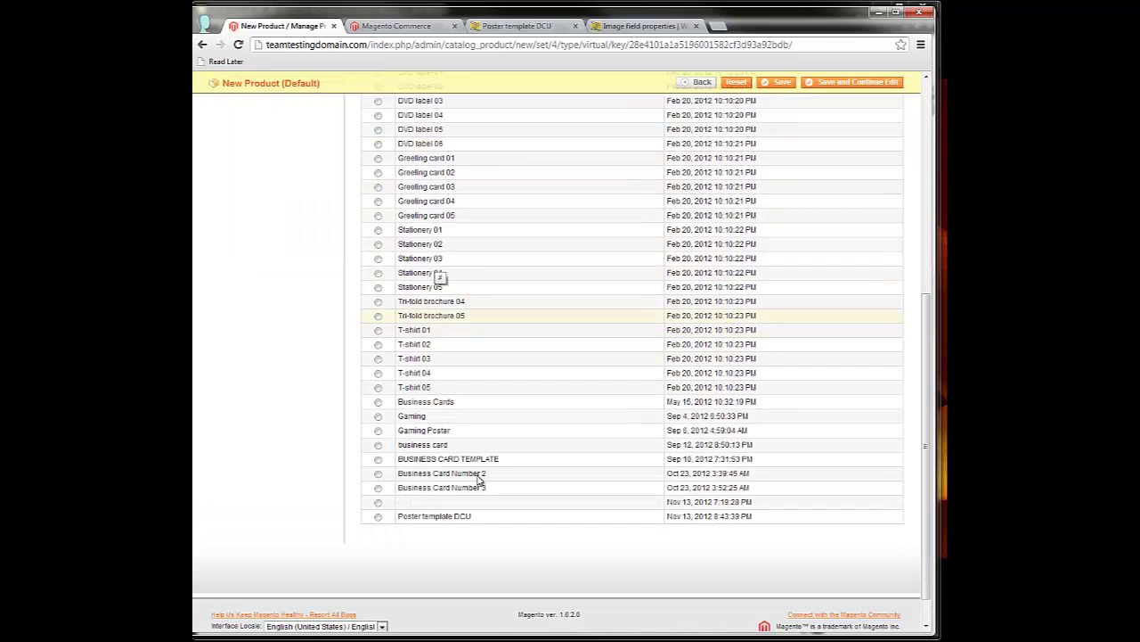
pyautogui.click(378, 519)
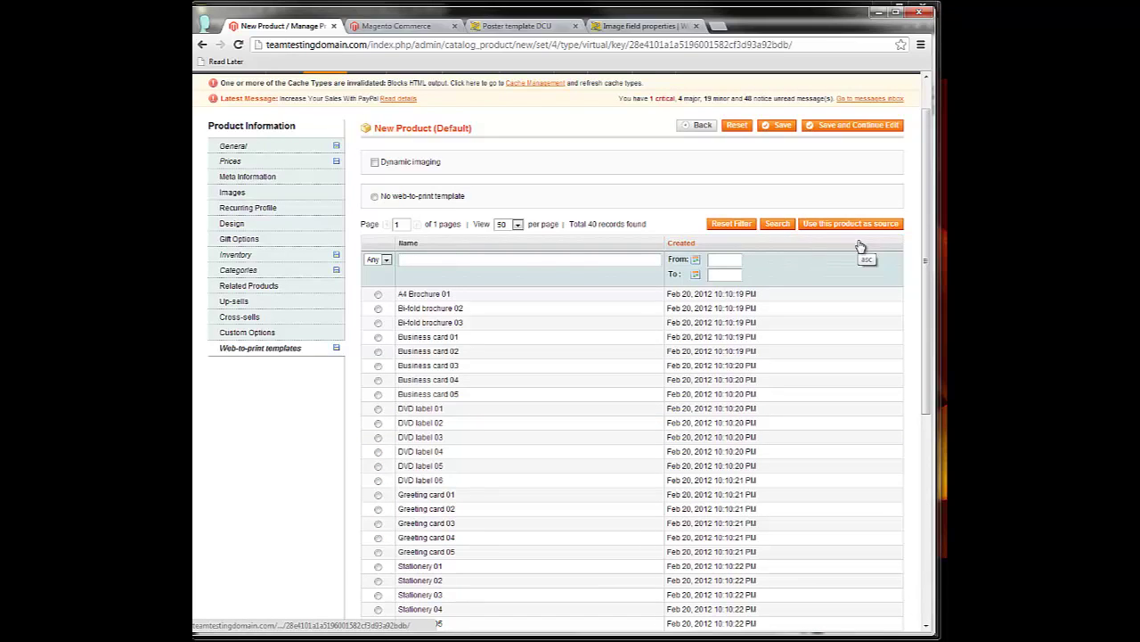
pyautogui.scroll(1, 842, 209)
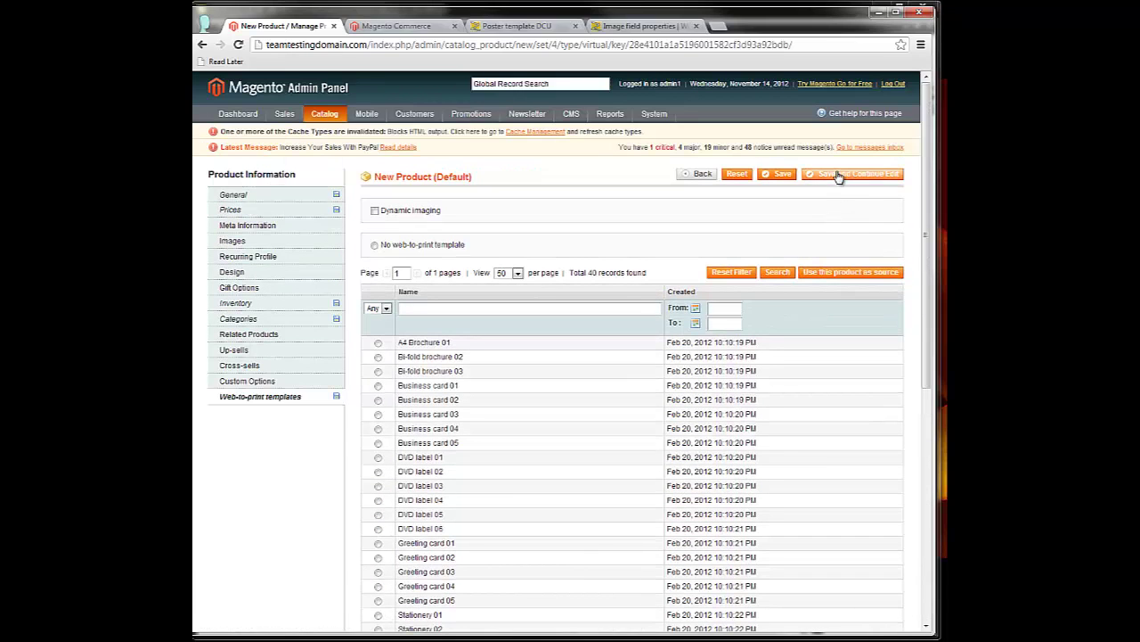
pyautogui.click(781, 174)
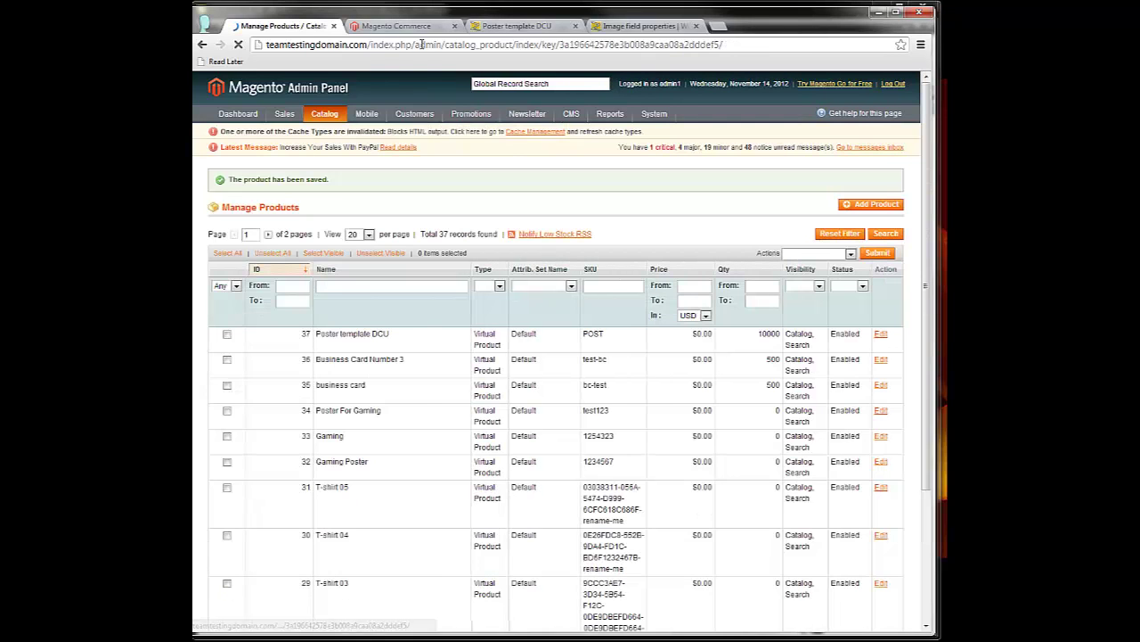
# Open the storefront home page at teamtestingdomain.com/index.php in place of the synchronization log
pyautogui.click(417, 46)
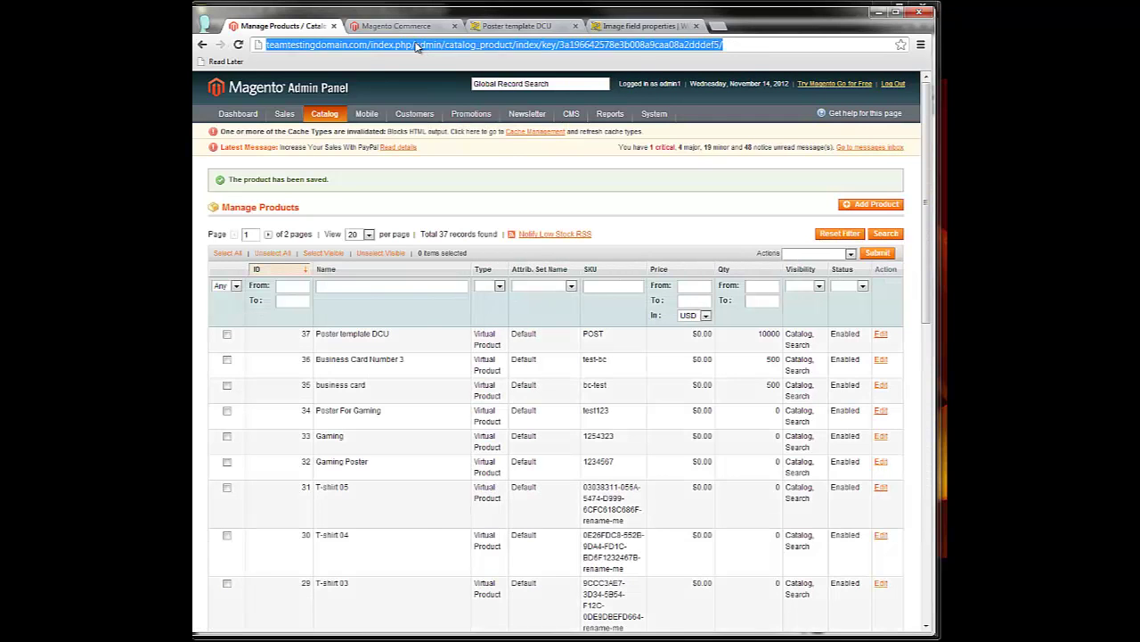
pyautogui.moveTo(413, 46); pyautogui.dragTo(239, 54)
pyautogui.hotkey('ctrl', 'c')
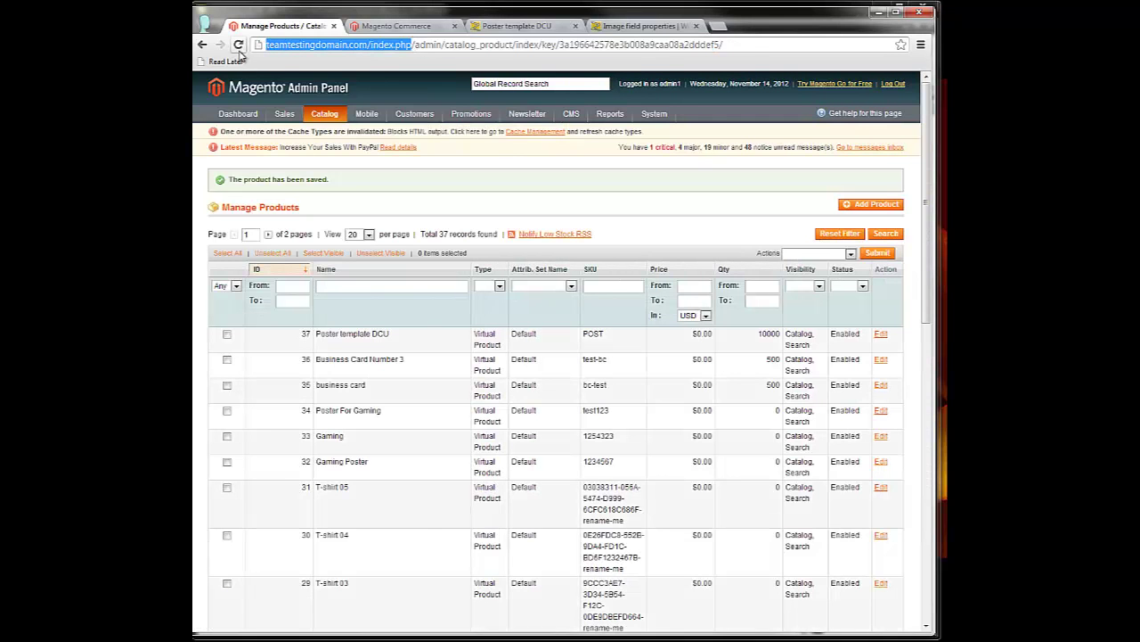
pyautogui.click(352, 25)
pyautogui.click(354, 48)
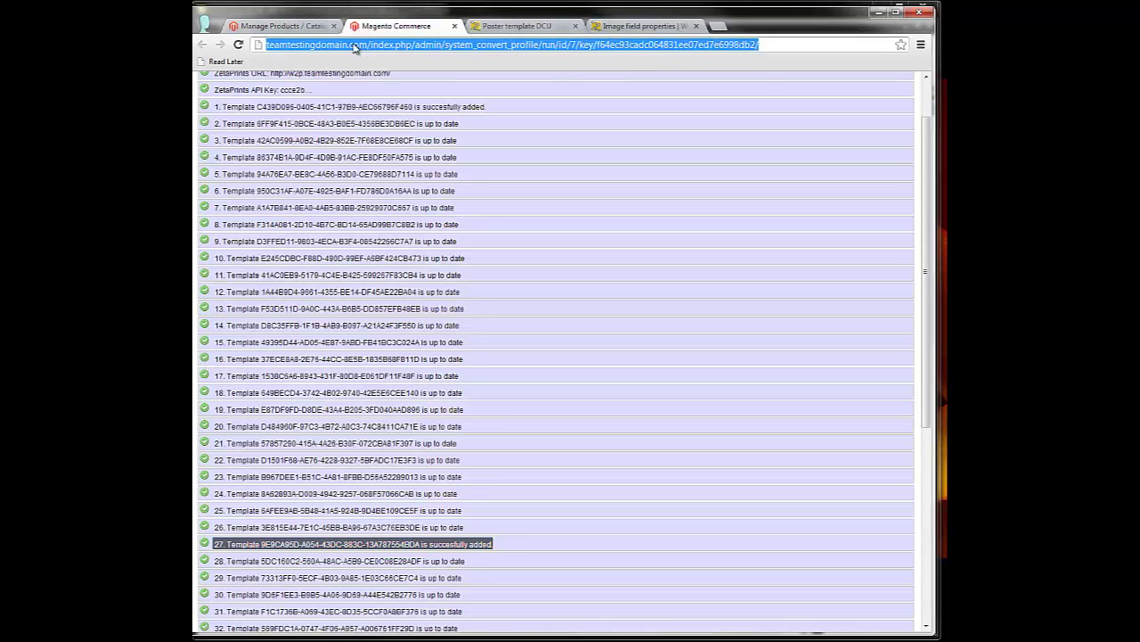
pyautogui.hotkey('ctrl', 'v')
pyautogui.press('Return')
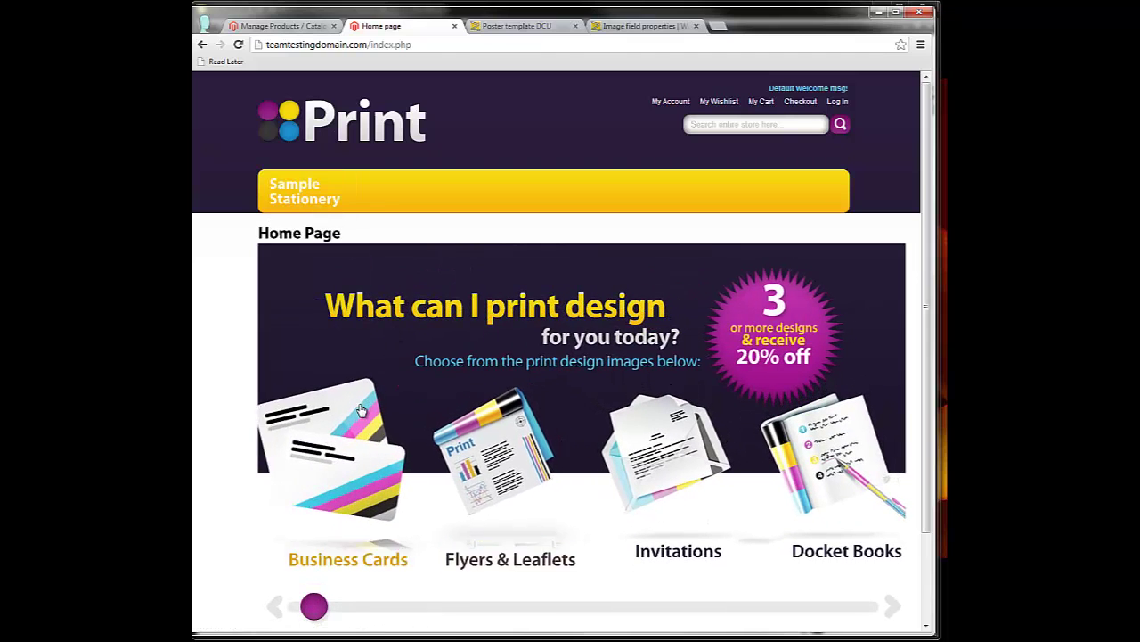
# Open the Poster template DCU product from the Brochures subcategory of Sample Stationery
pyautogui.moveTo(309, 197)
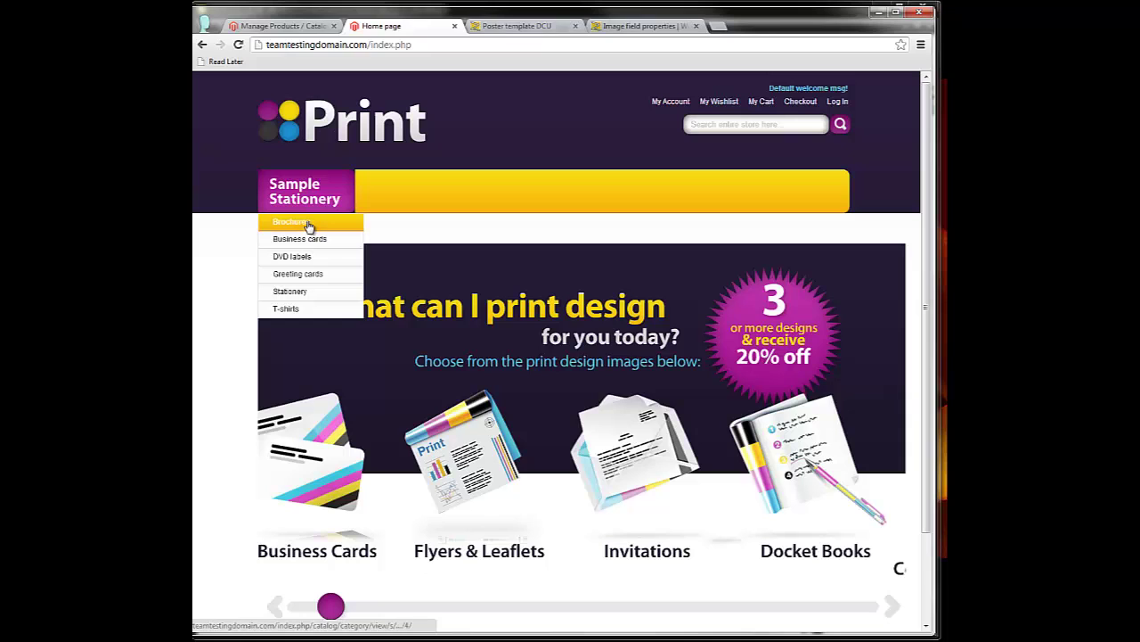
pyautogui.click(308, 227)
pyautogui.scroll(-3, 311, 222)
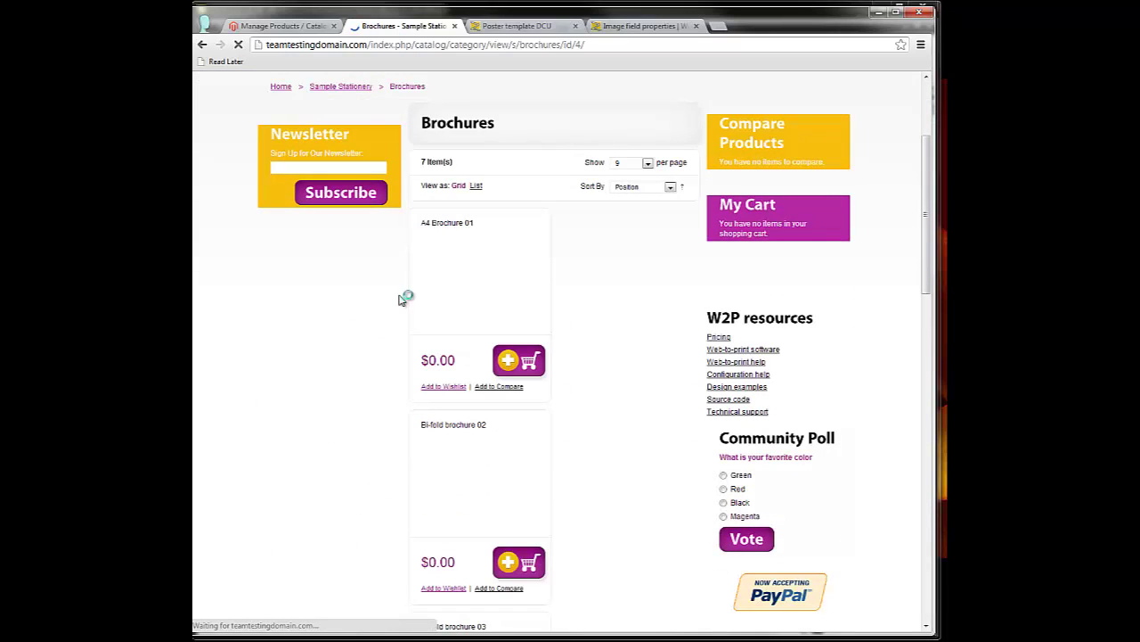
pyautogui.scroll(-10, 399, 300)
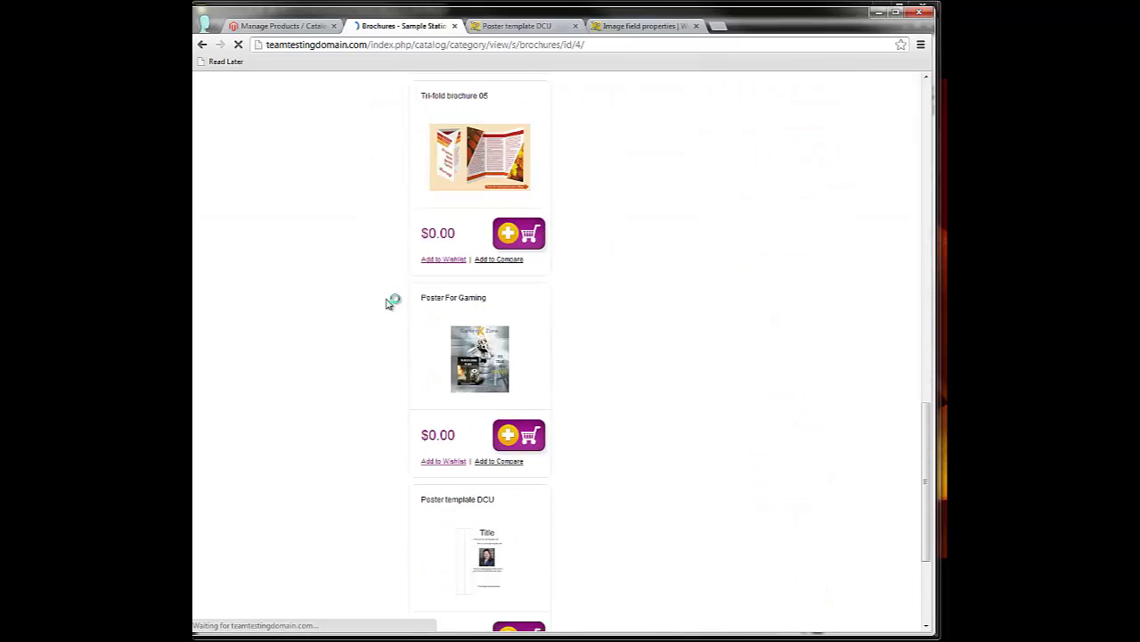
pyautogui.scroll(-3, 389, 303)
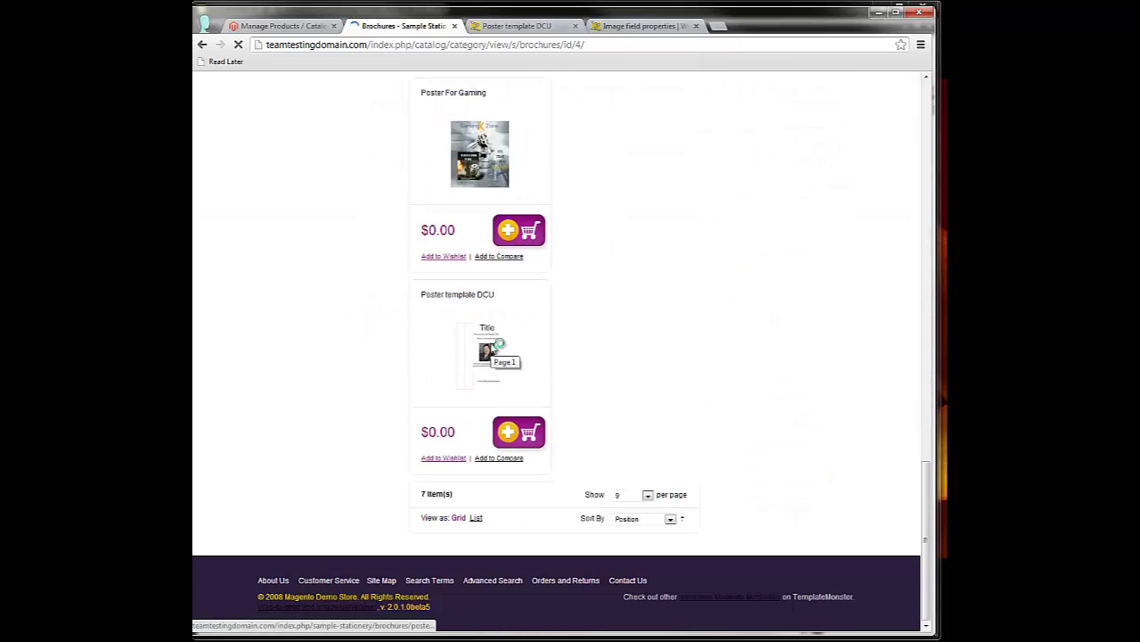
pyautogui.click(490, 349)
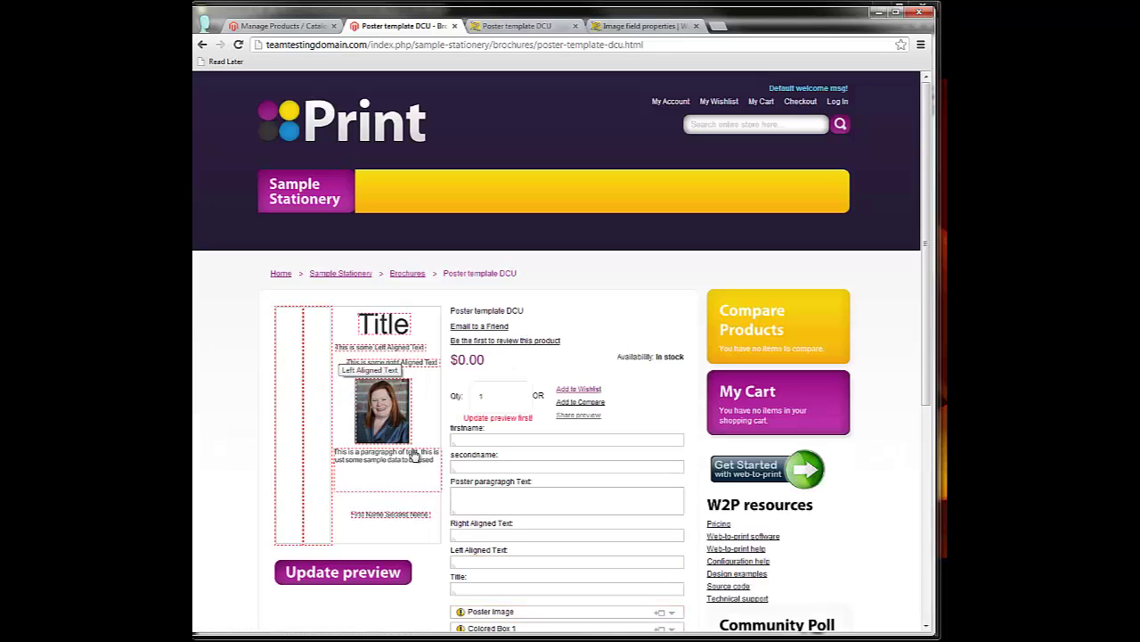
# Fill Colored Box 1 with magenta (RGB 232, 25, 232) using the color picker, and update the poster preview
pyautogui.scroll(-3, 499, 308)
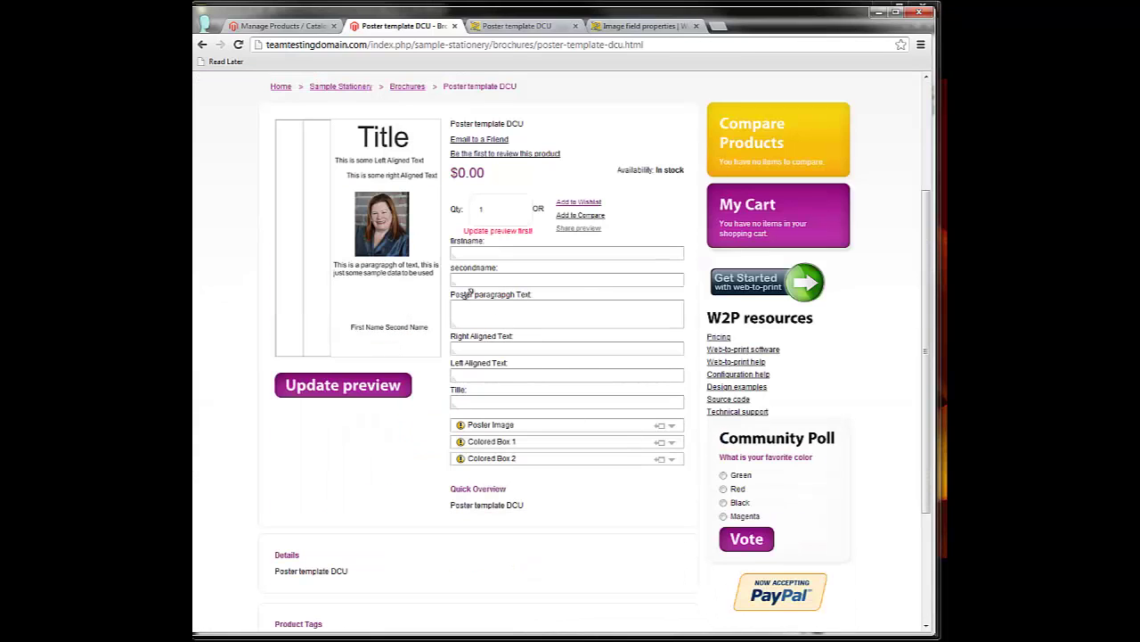
pyautogui.click(593, 443)
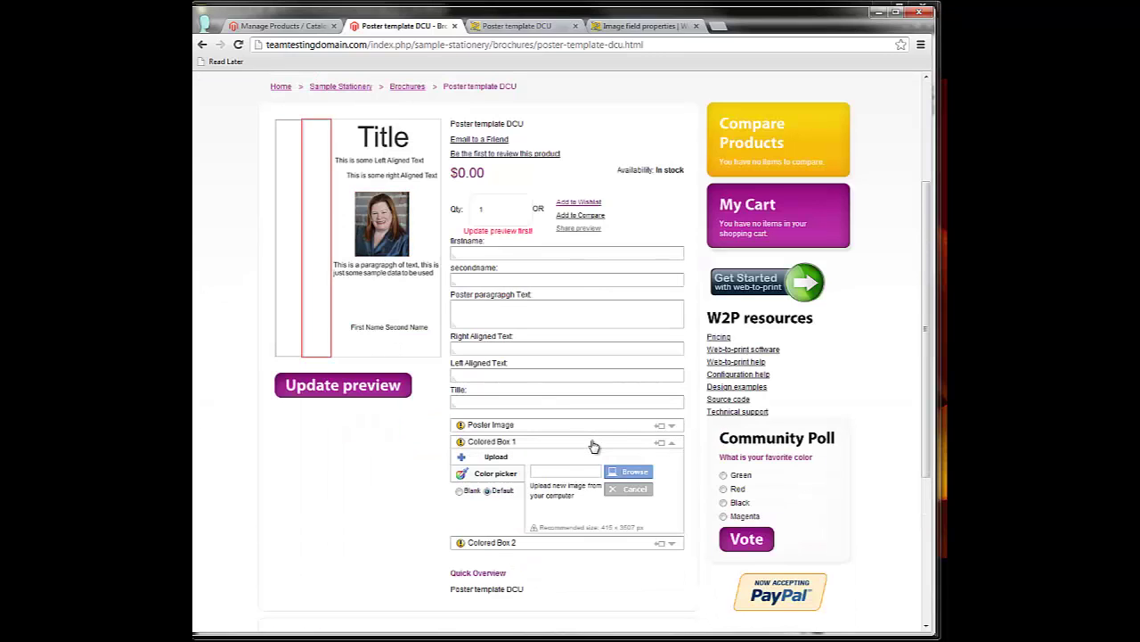
pyautogui.click(492, 475)
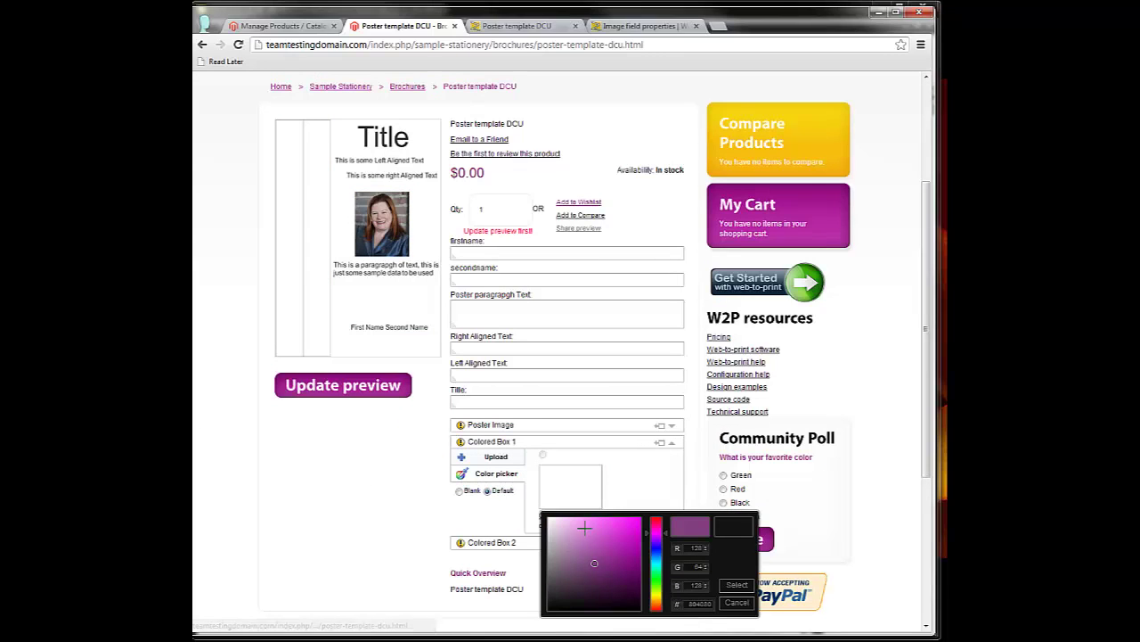
pyautogui.click(635, 524)
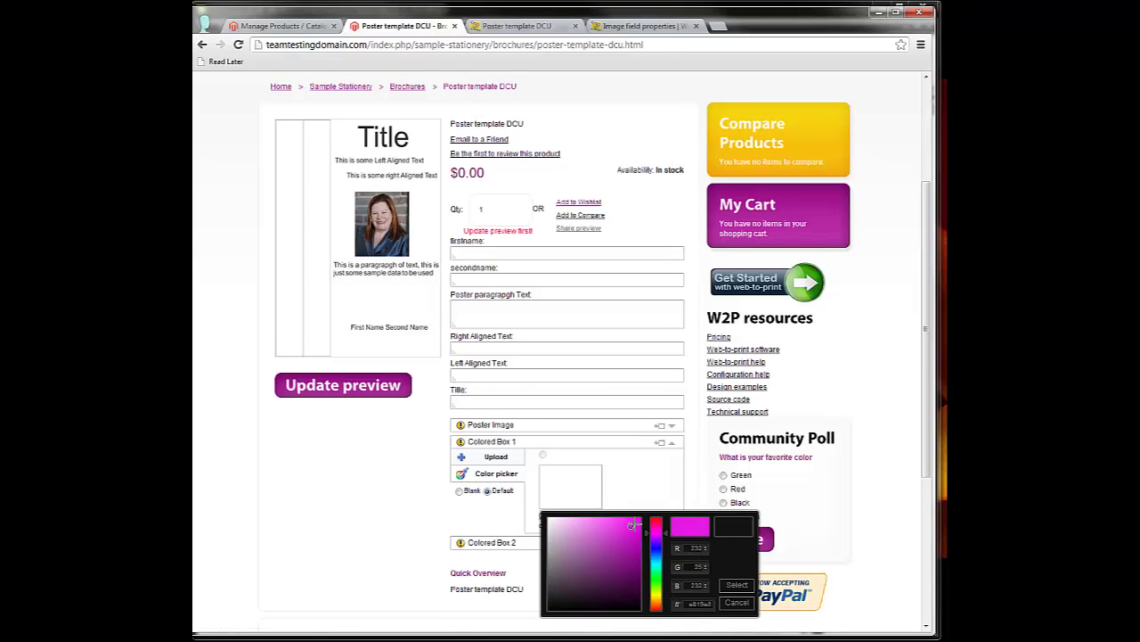
pyautogui.click(738, 586)
pyautogui.scroll(-1, 375, 445)
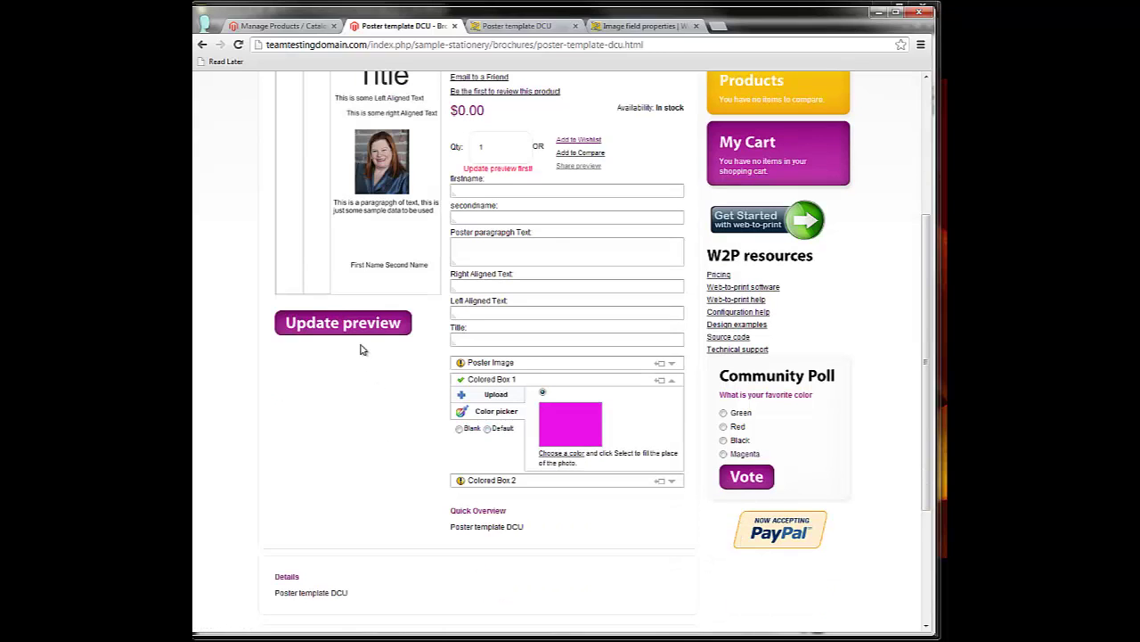
pyautogui.click(377, 331)
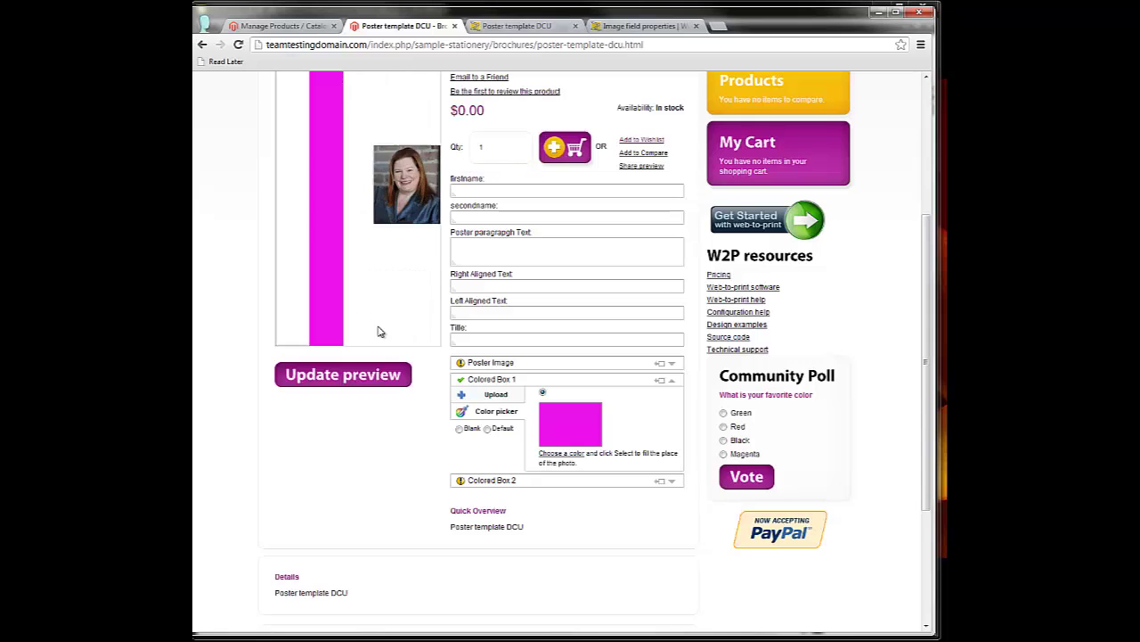
# Enter the first and second names and set the poster paragraph text to "There is no text! lol"
pyautogui.scroll(-3, 378, 331)
pyautogui.scroll(4, 378, 332)
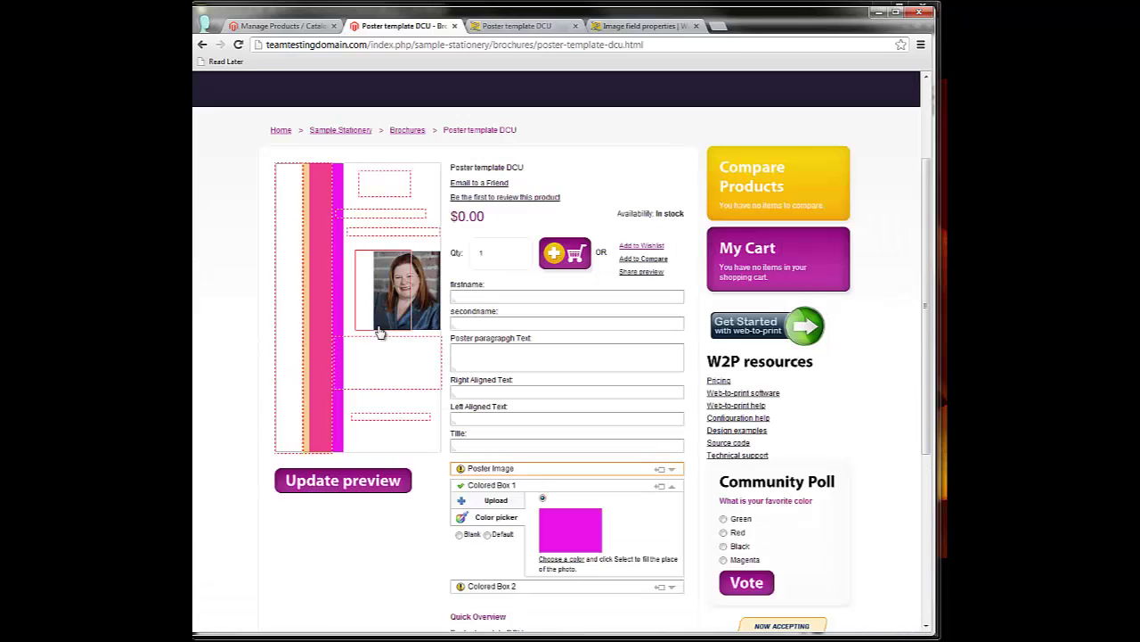
pyautogui.click(489, 296)
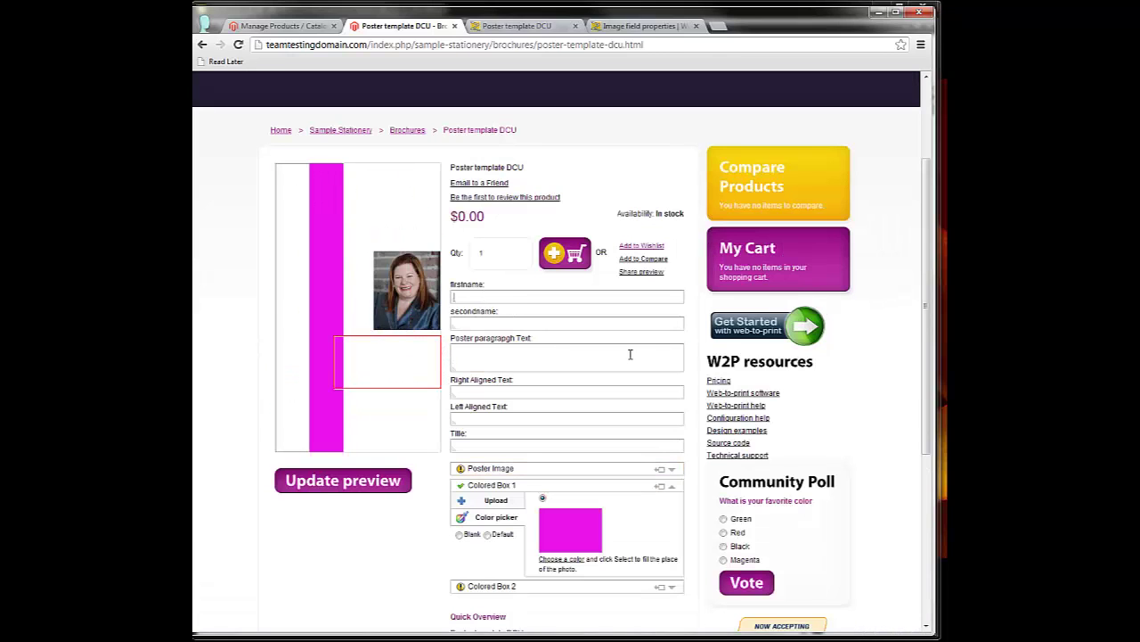
pyautogui.write('STEFANO')
pyautogui.hotkey('ctrl', 'a')
pyautogui.write('Stefan')
pyautogui.click(630, 354)
pyautogui.write('T')
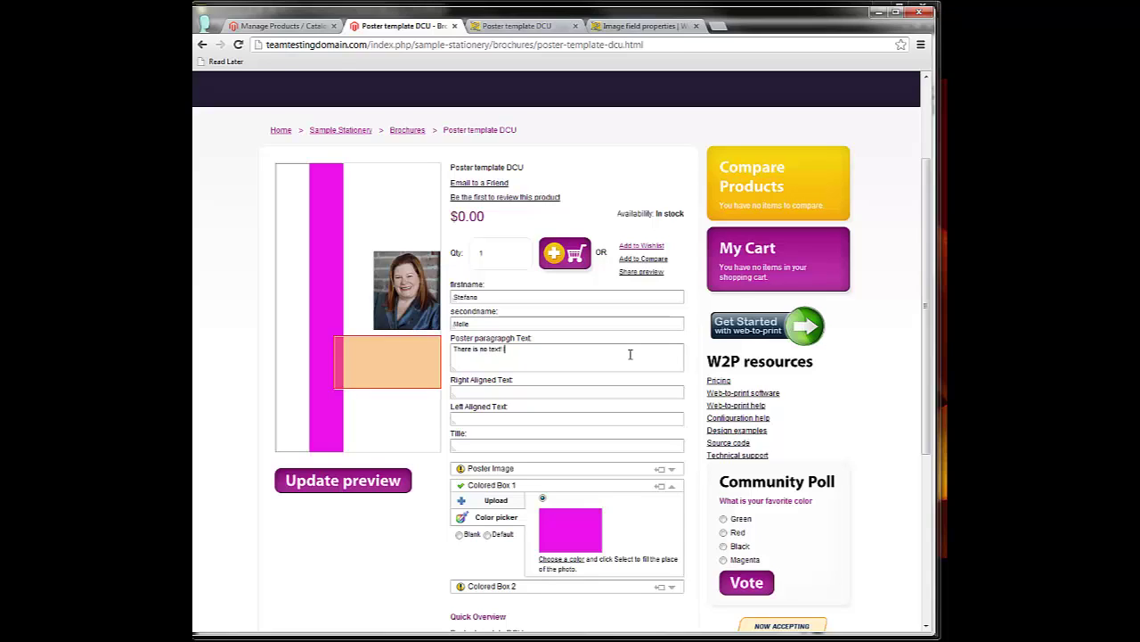
# Set the right-aligned text to "Right", the left-aligned text to "Left" and the title to "Poster"
pyautogui.click(558, 392)
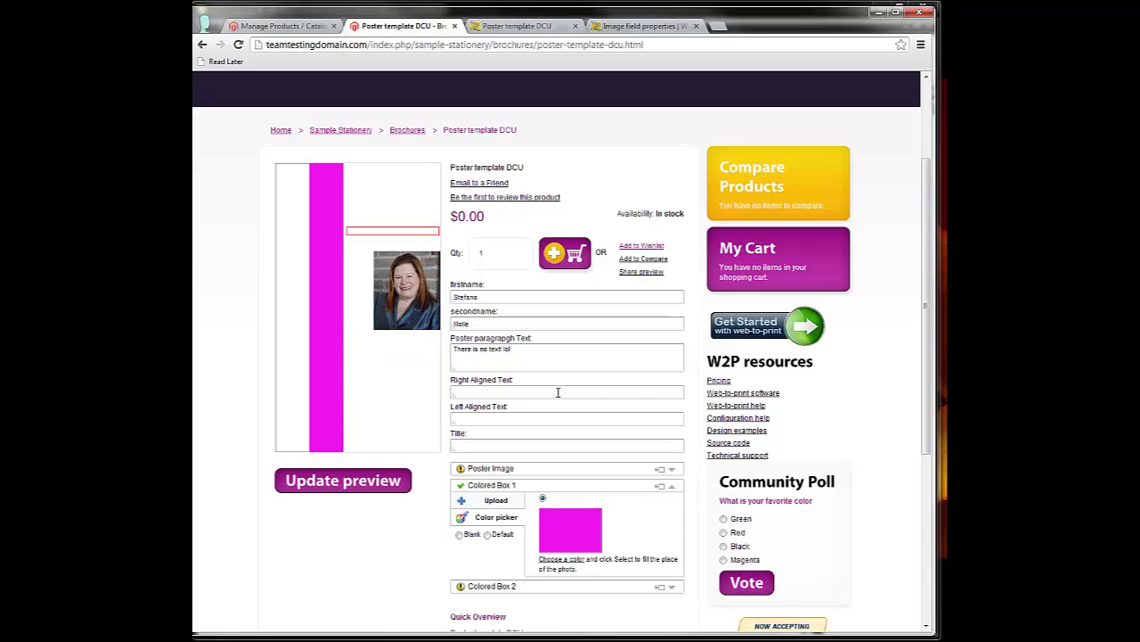
pyautogui.write('Right')
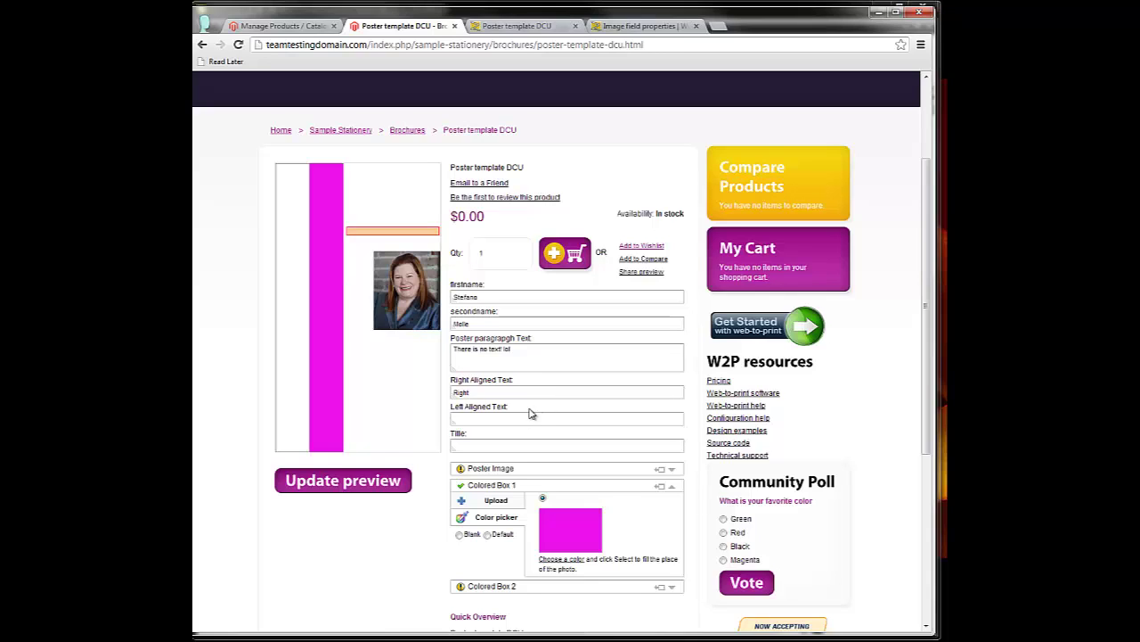
pyautogui.click(518, 419)
pyautogui.write('Left')
pyautogui.click(506, 446)
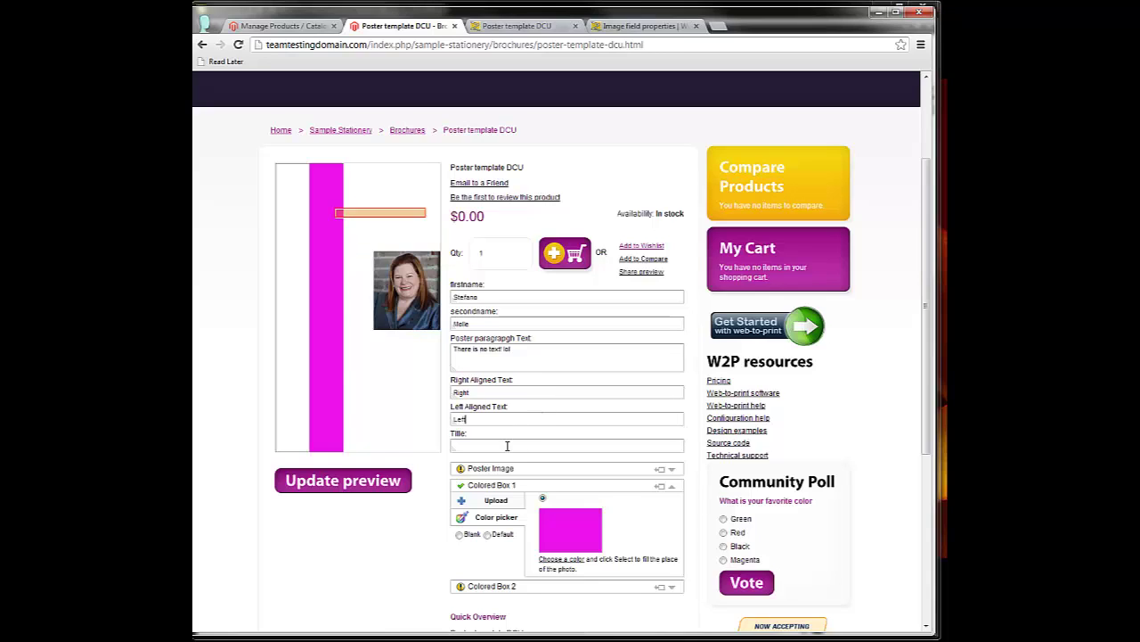
pyautogui.write('Poster')
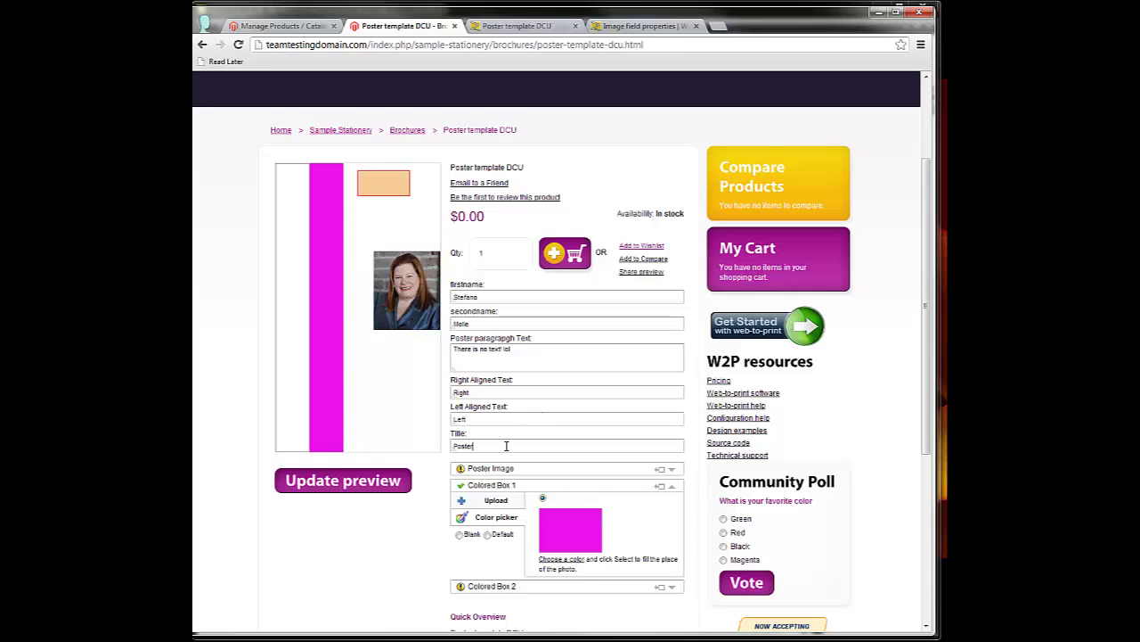
# Expand the Poster Image and Colored Box 2 options, and update the poster preview with the entered texts
pyautogui.scroll(-3, 508, 479)
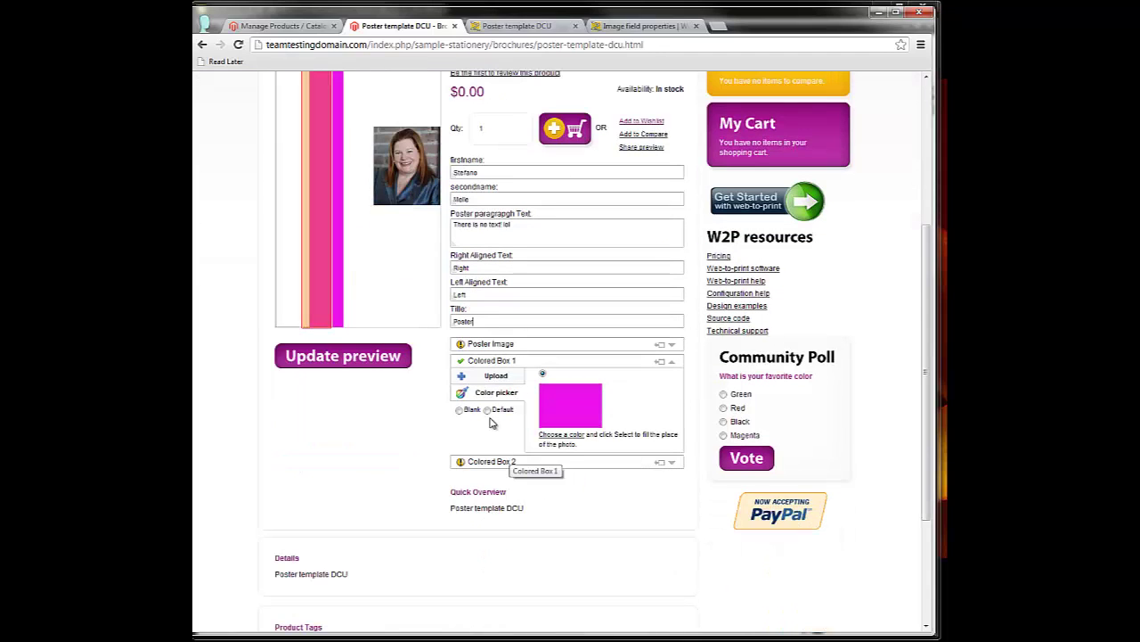
pyautogui.click(502, 347)
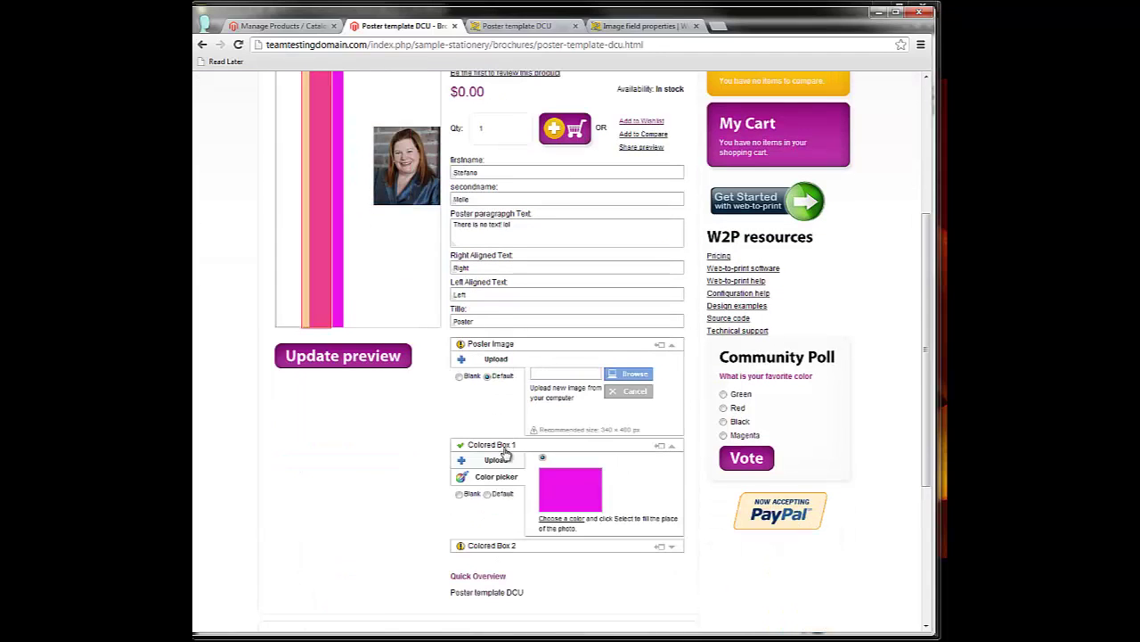
pyautogui.click(487, 544)
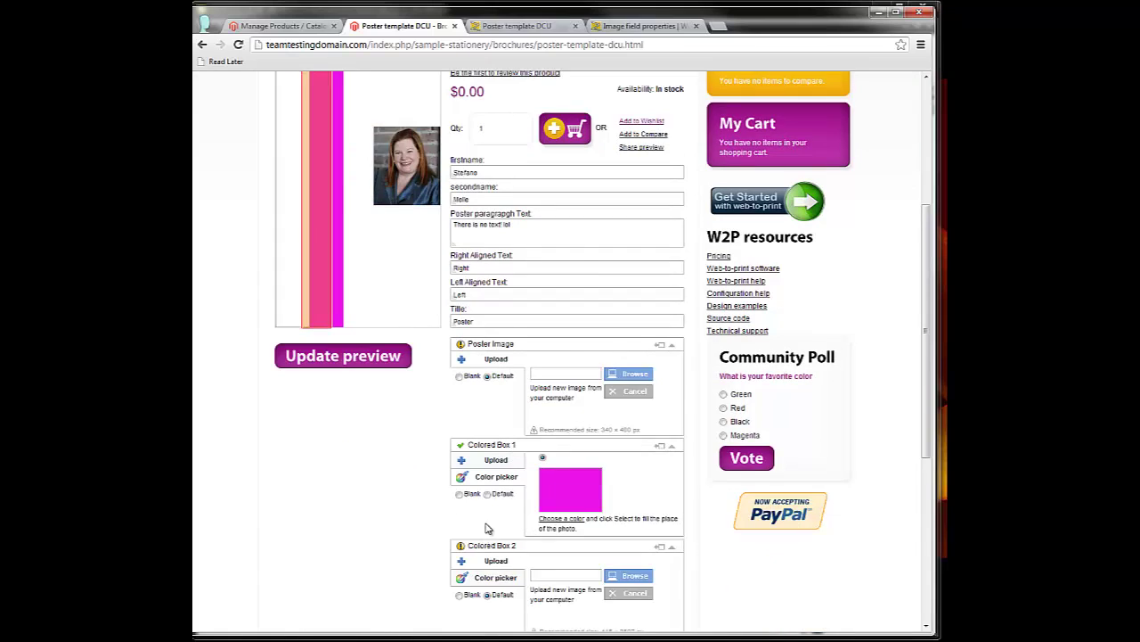
pyautogui.scroll(-3, 512, 535)
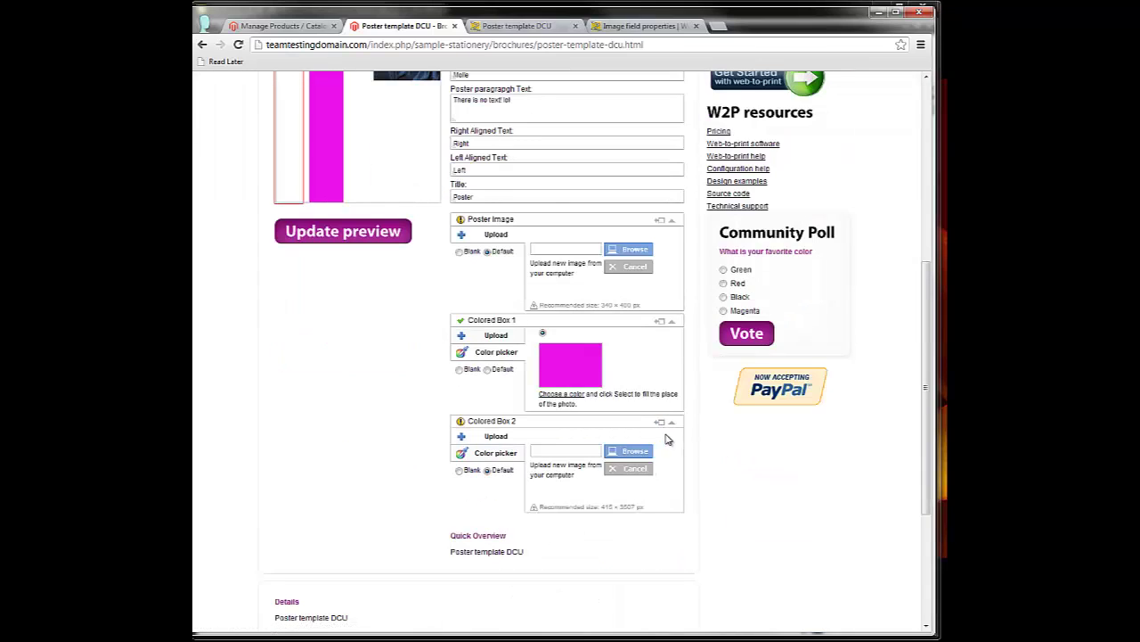
pyautogui.scroll(3, 398, 406)
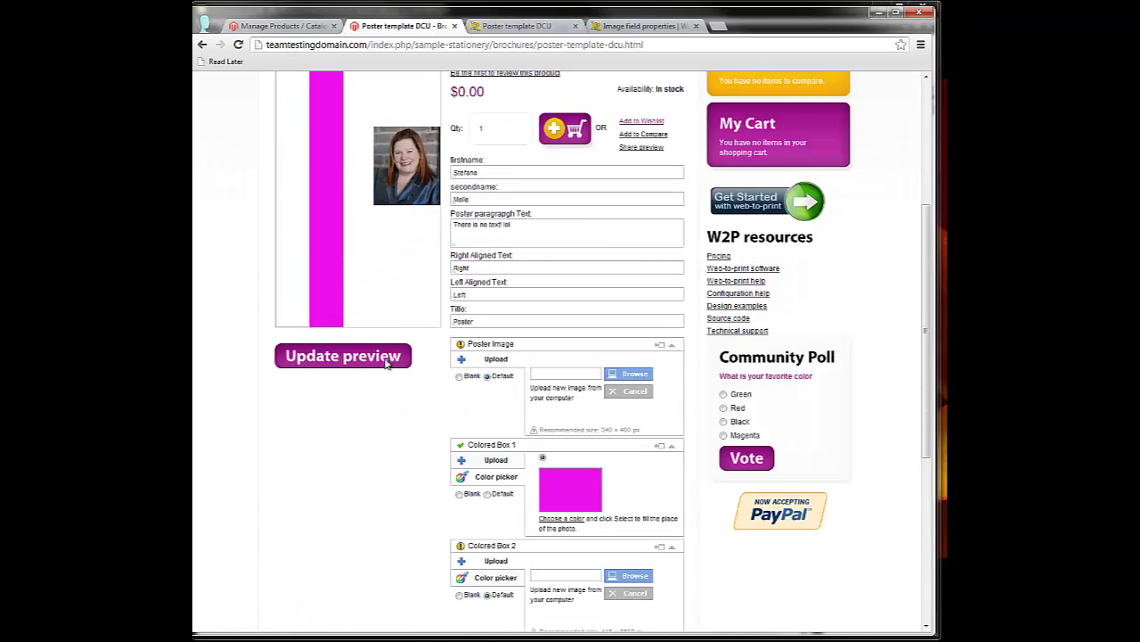
pyautogui.click(387, 358)
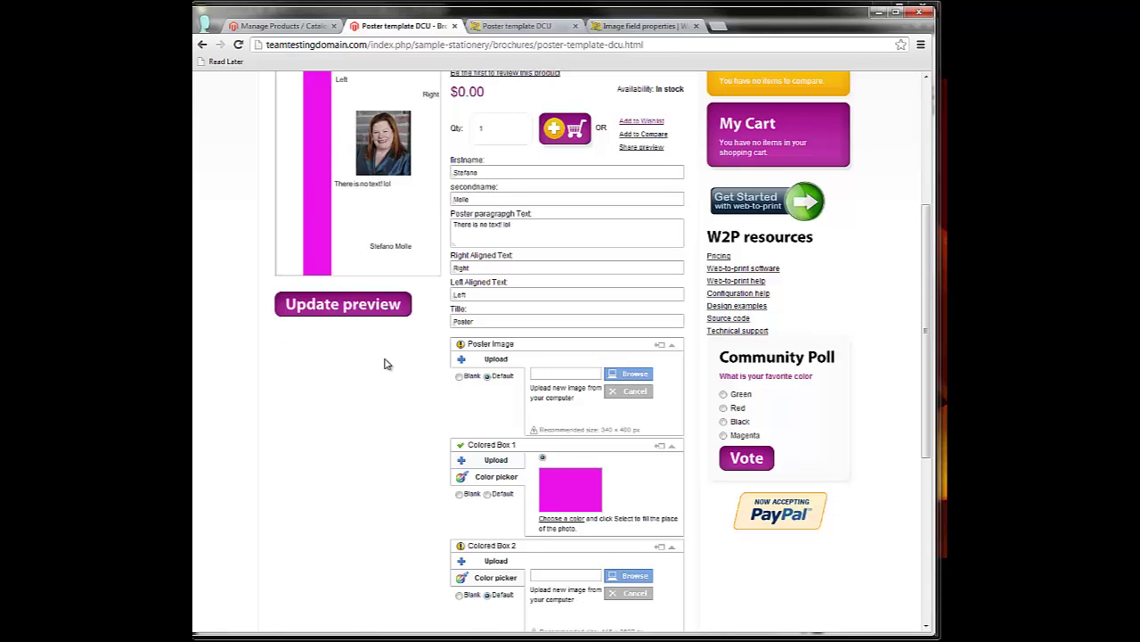
pyautogui.scroll(-4, 385, 363)
pyautogui.scroll(6, 385, 362)
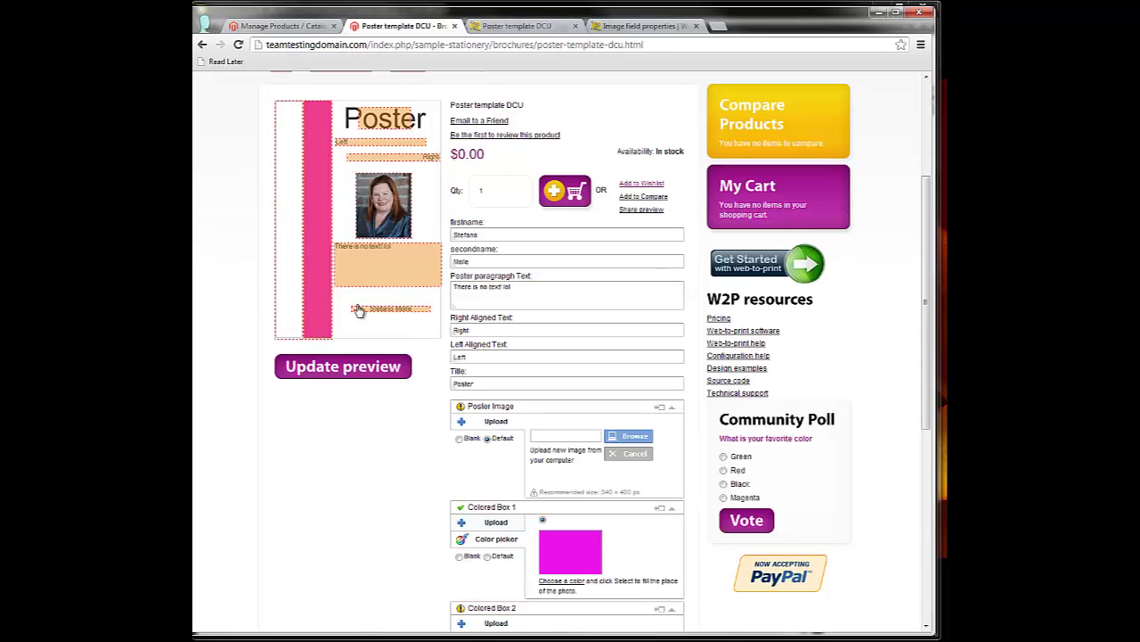
pyautogui.scroll(-3, 378, 426)
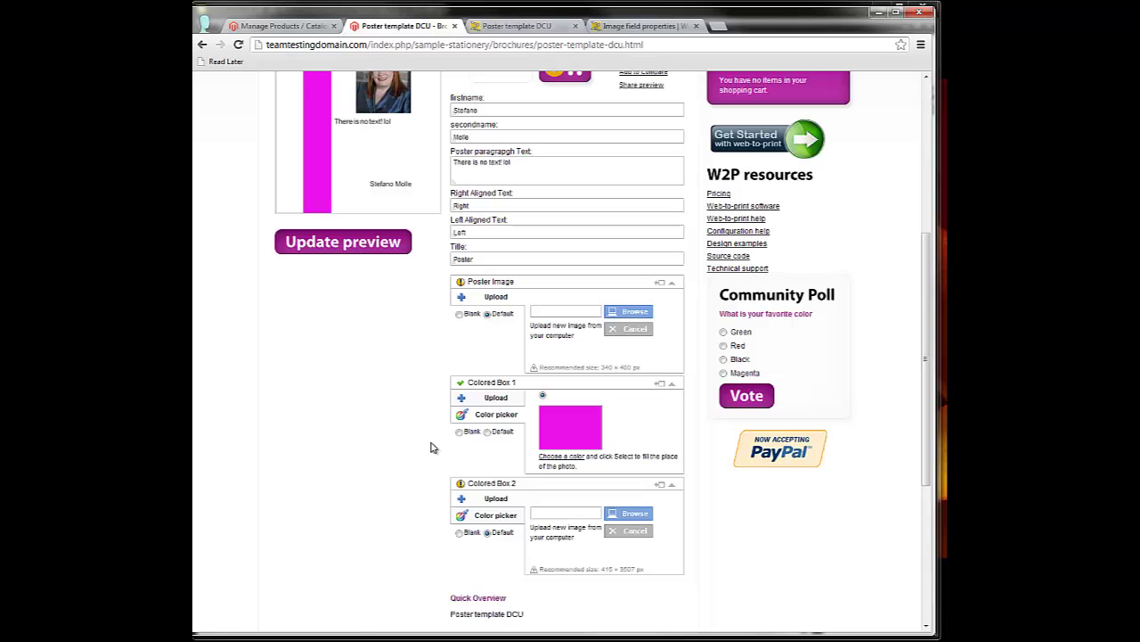
pyautogui.scroll(-3, 425, 447)
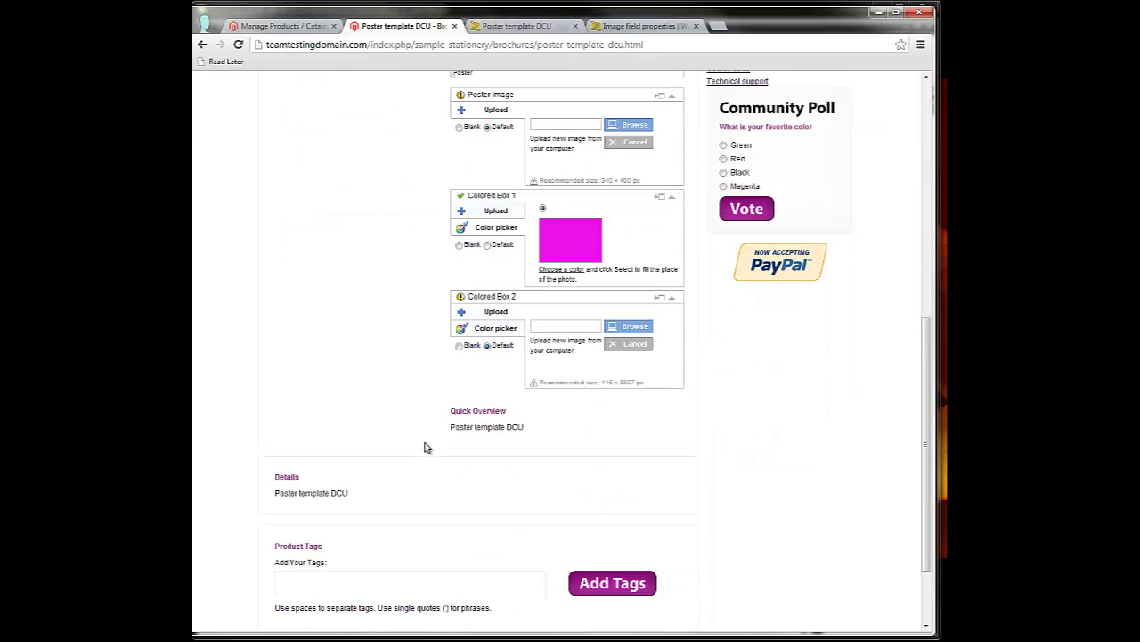